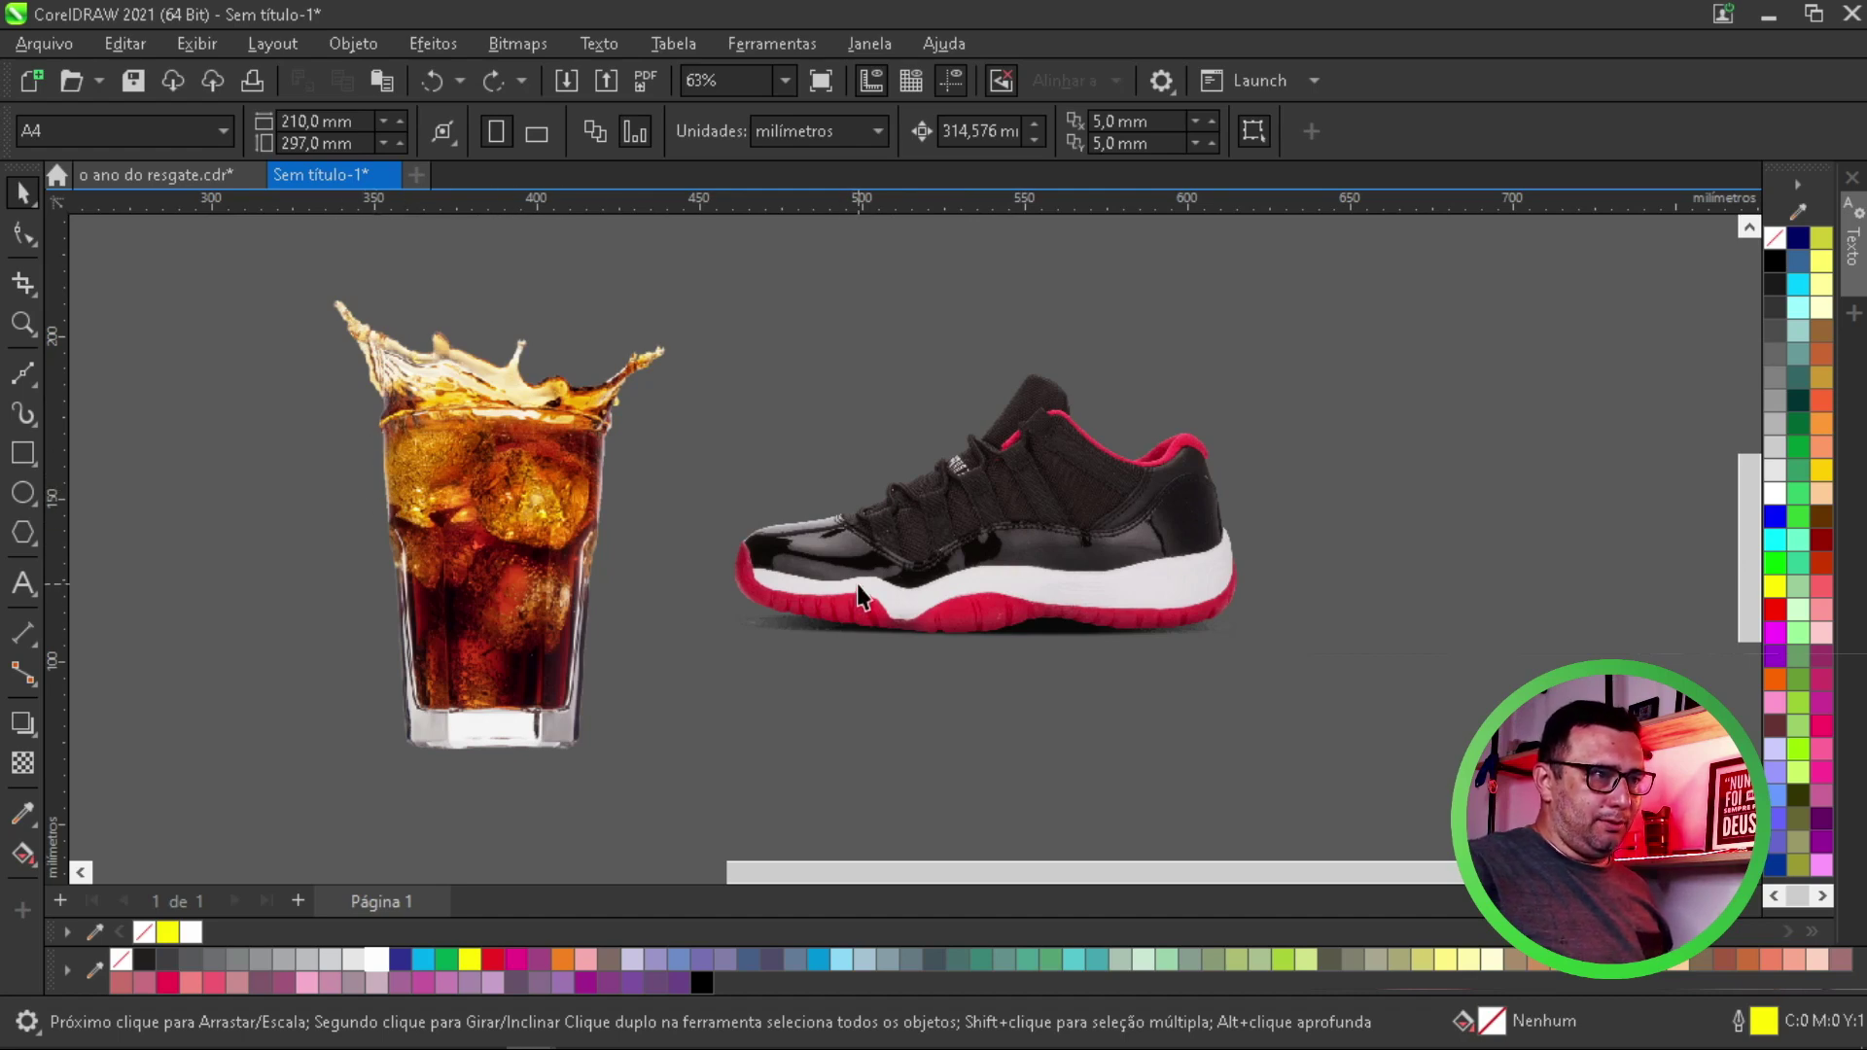
Move the sneaker photo further right, widening the gap beside the cola glass
drag(858, 595, 1526, 644)
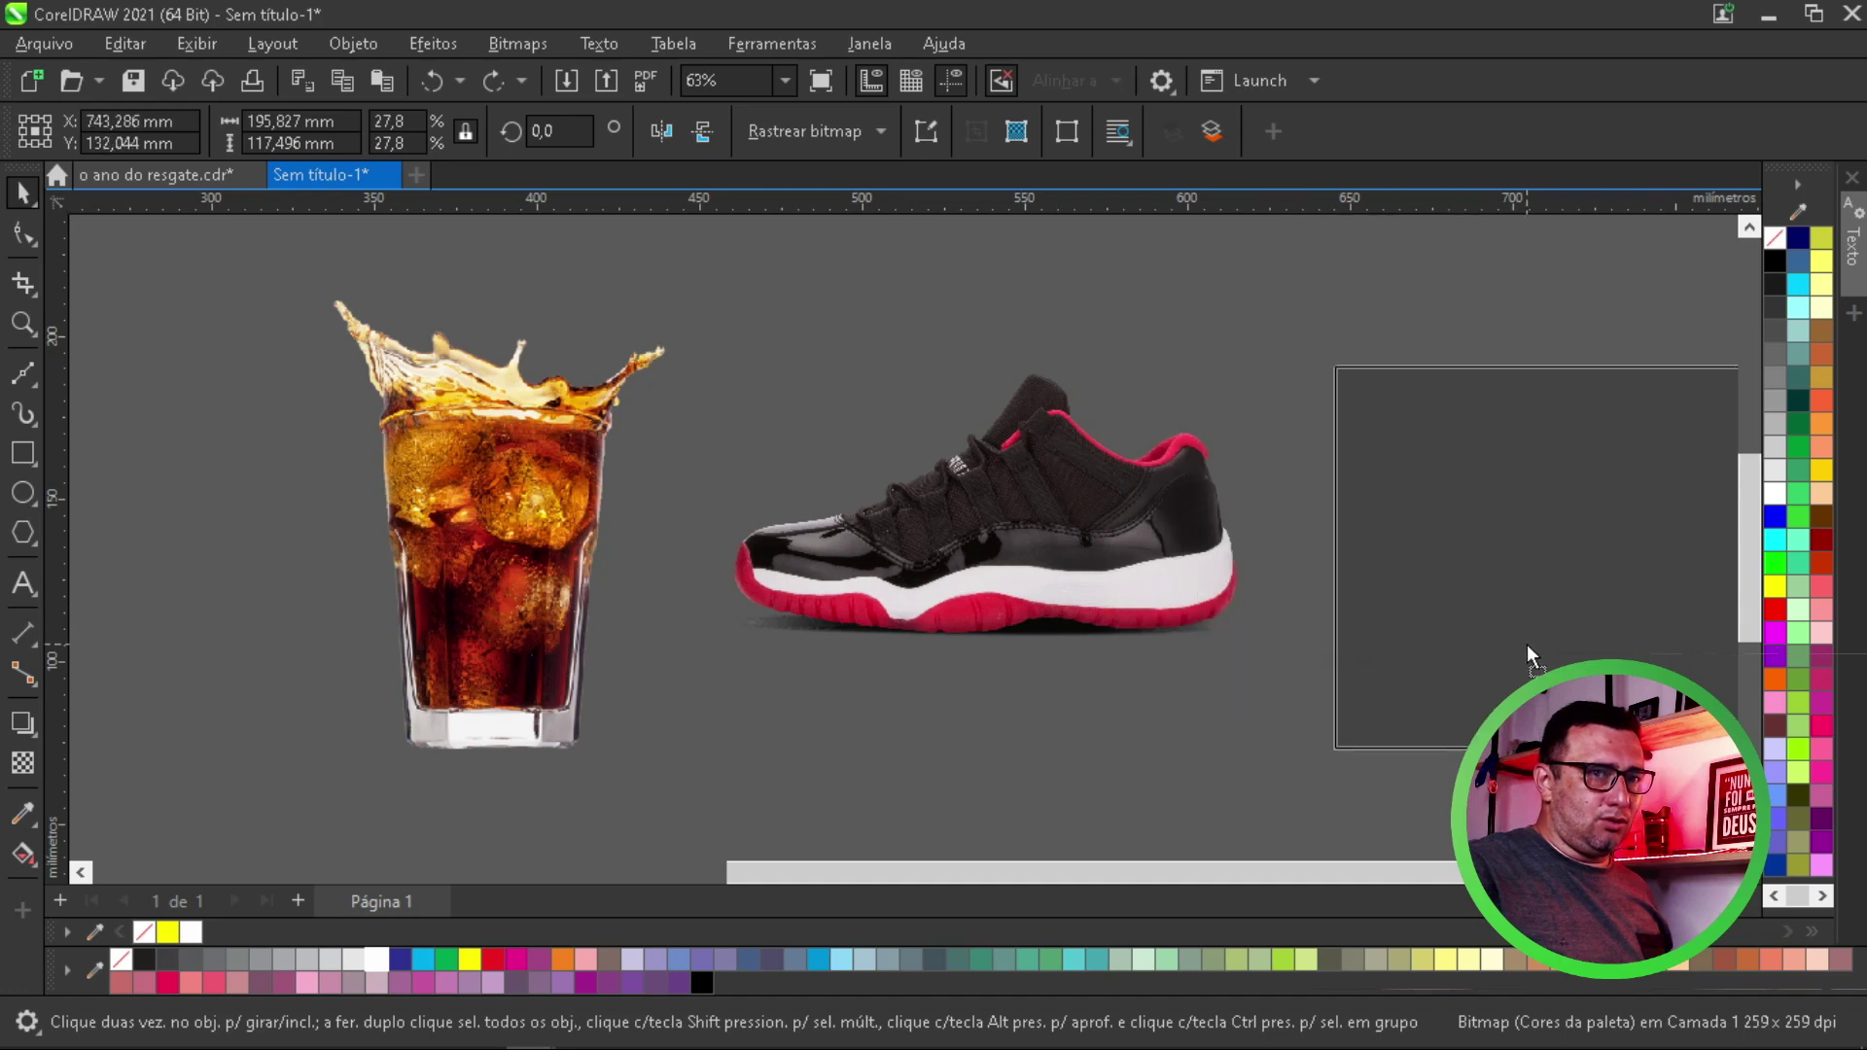
click(736, 525)
click(414, 490)
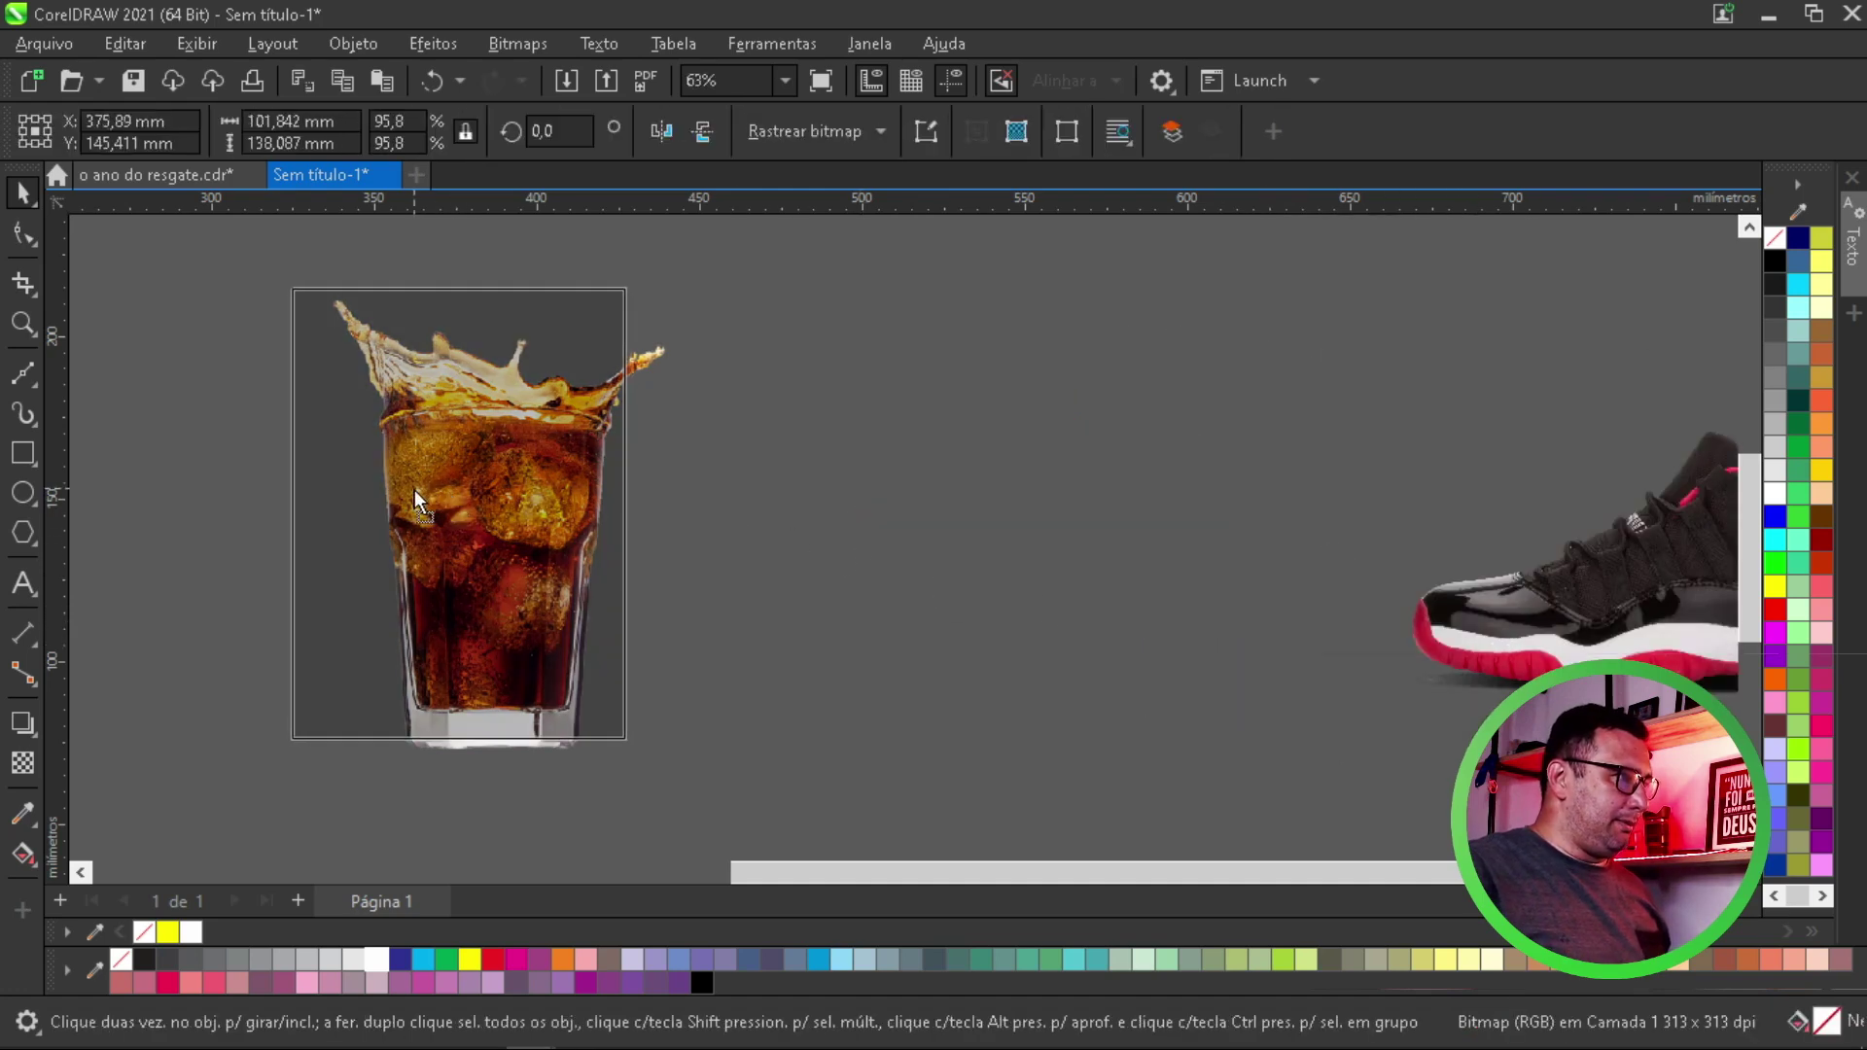
click(771, 525)
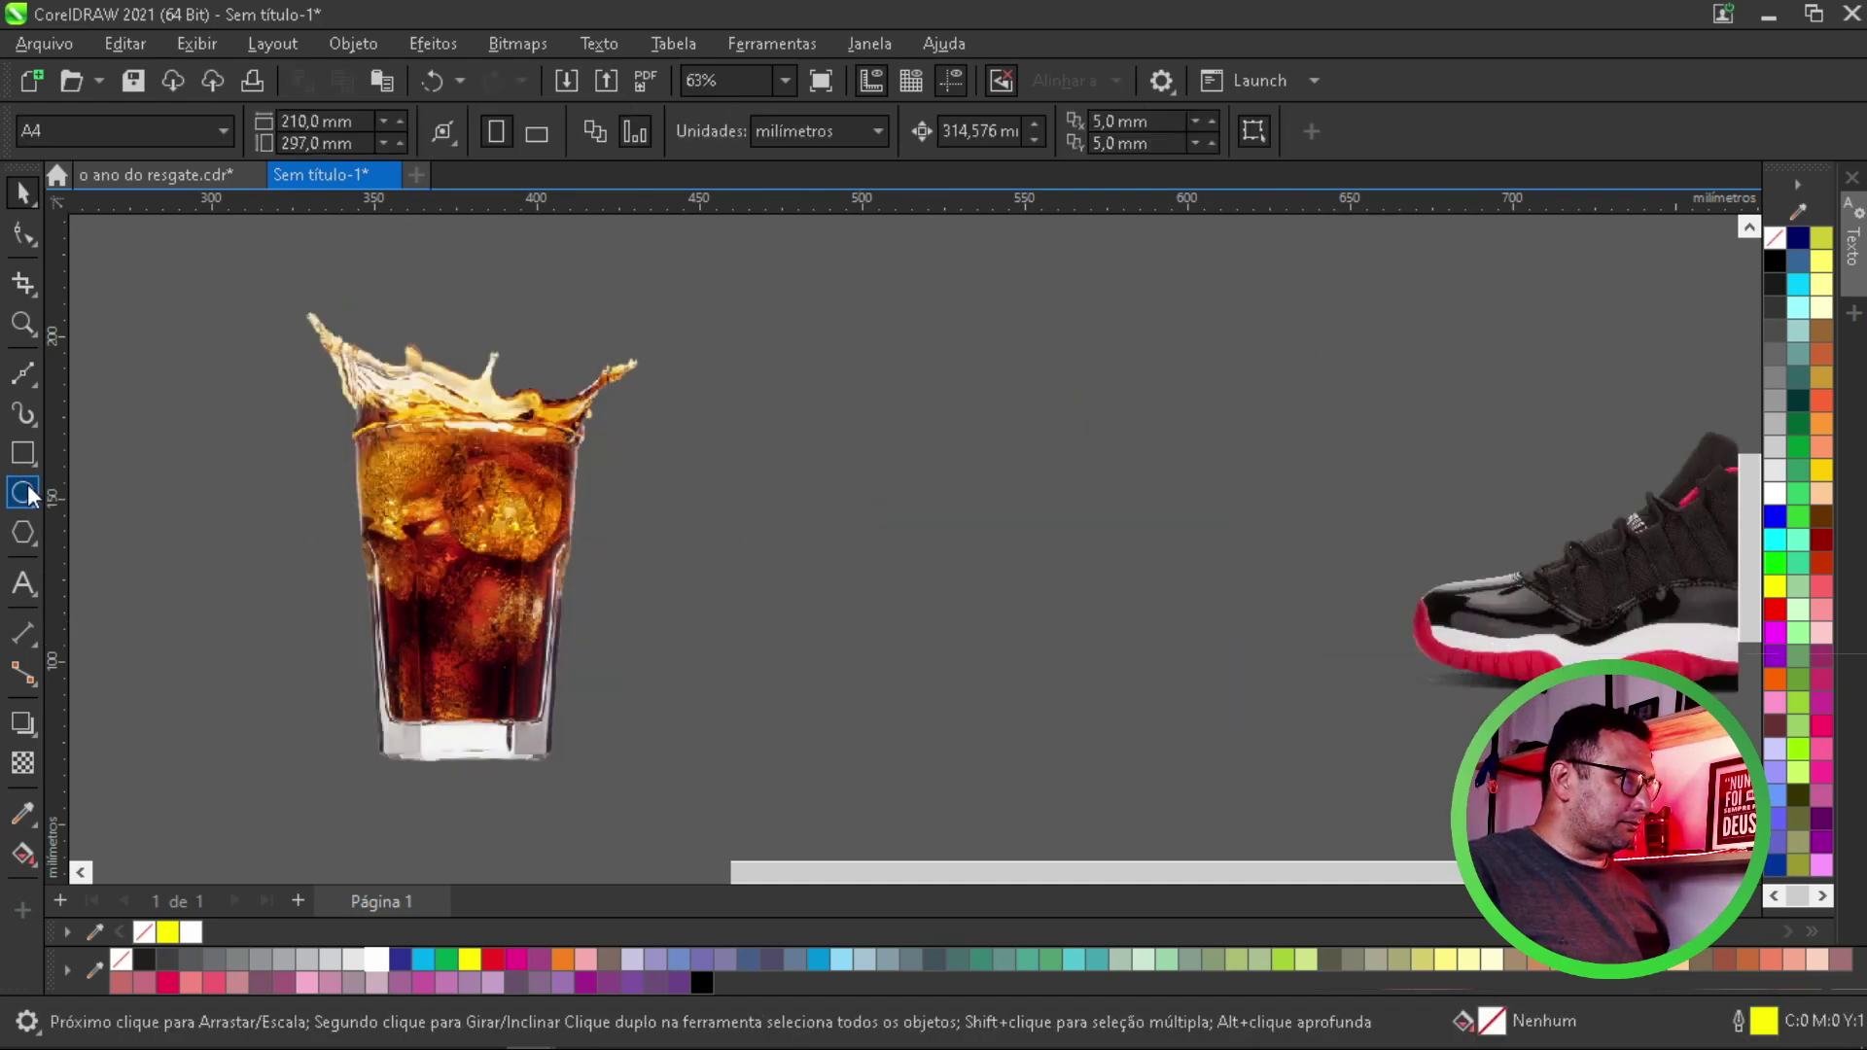
Draw a wide, flat ellipse and position it between the cola glass and the sneaker
click(25, 493)
mouse_move(708, 474)
mouse_down()
mouse_move(1106, 588)
mouse_move(1097, 569)
mouse_up()
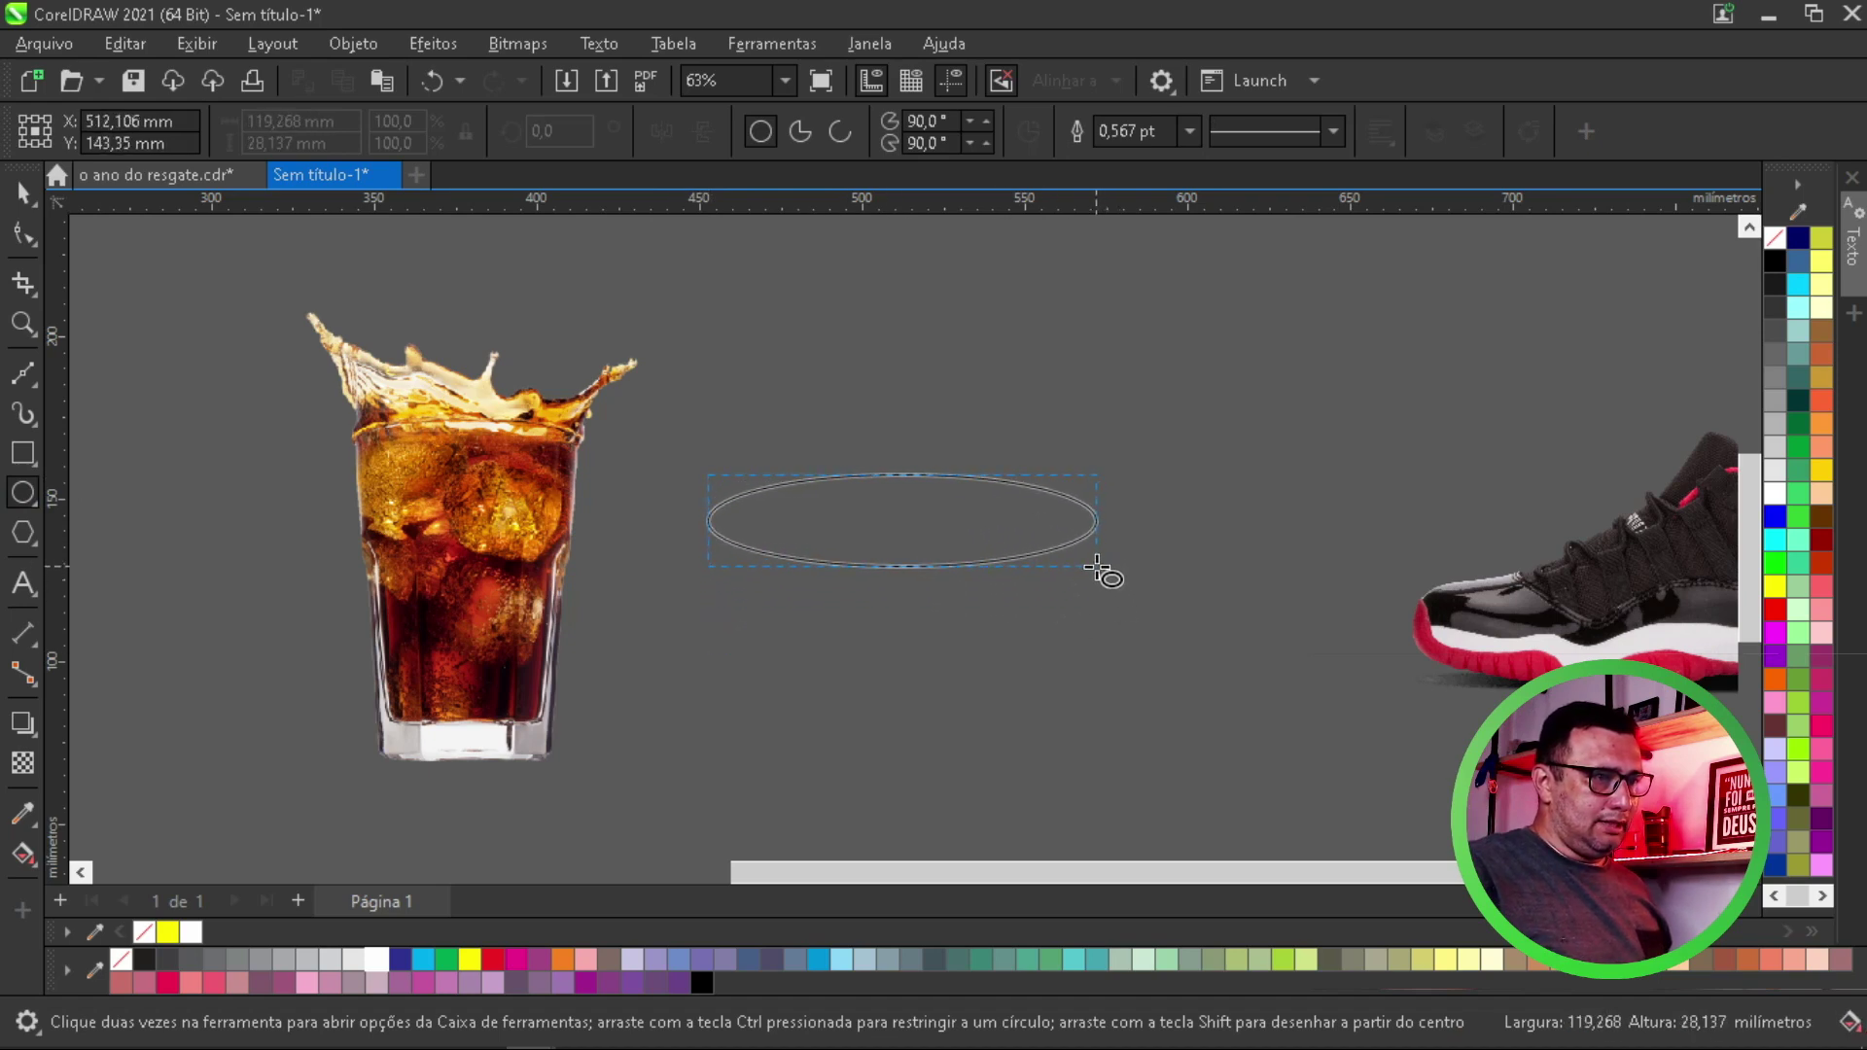
drag(1097, 569, 1104, 591)
key(space)
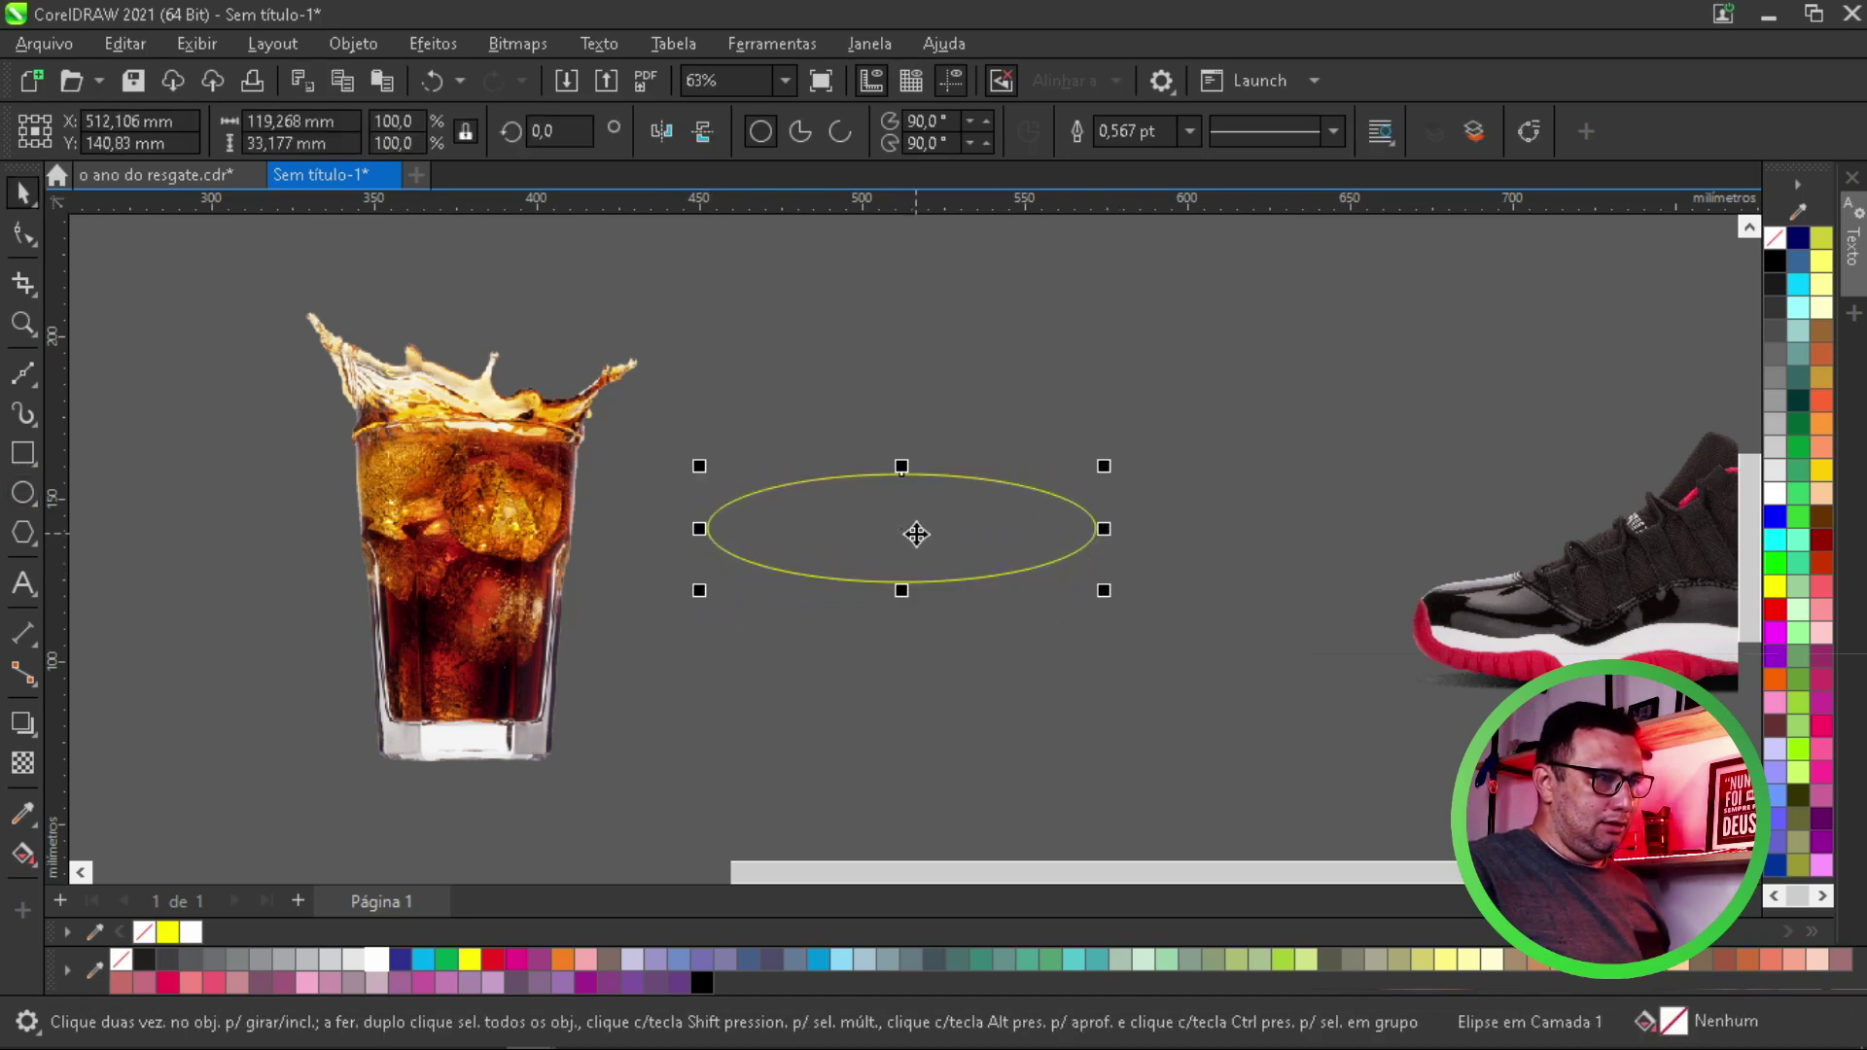
drag(916, 534, 476, 567)
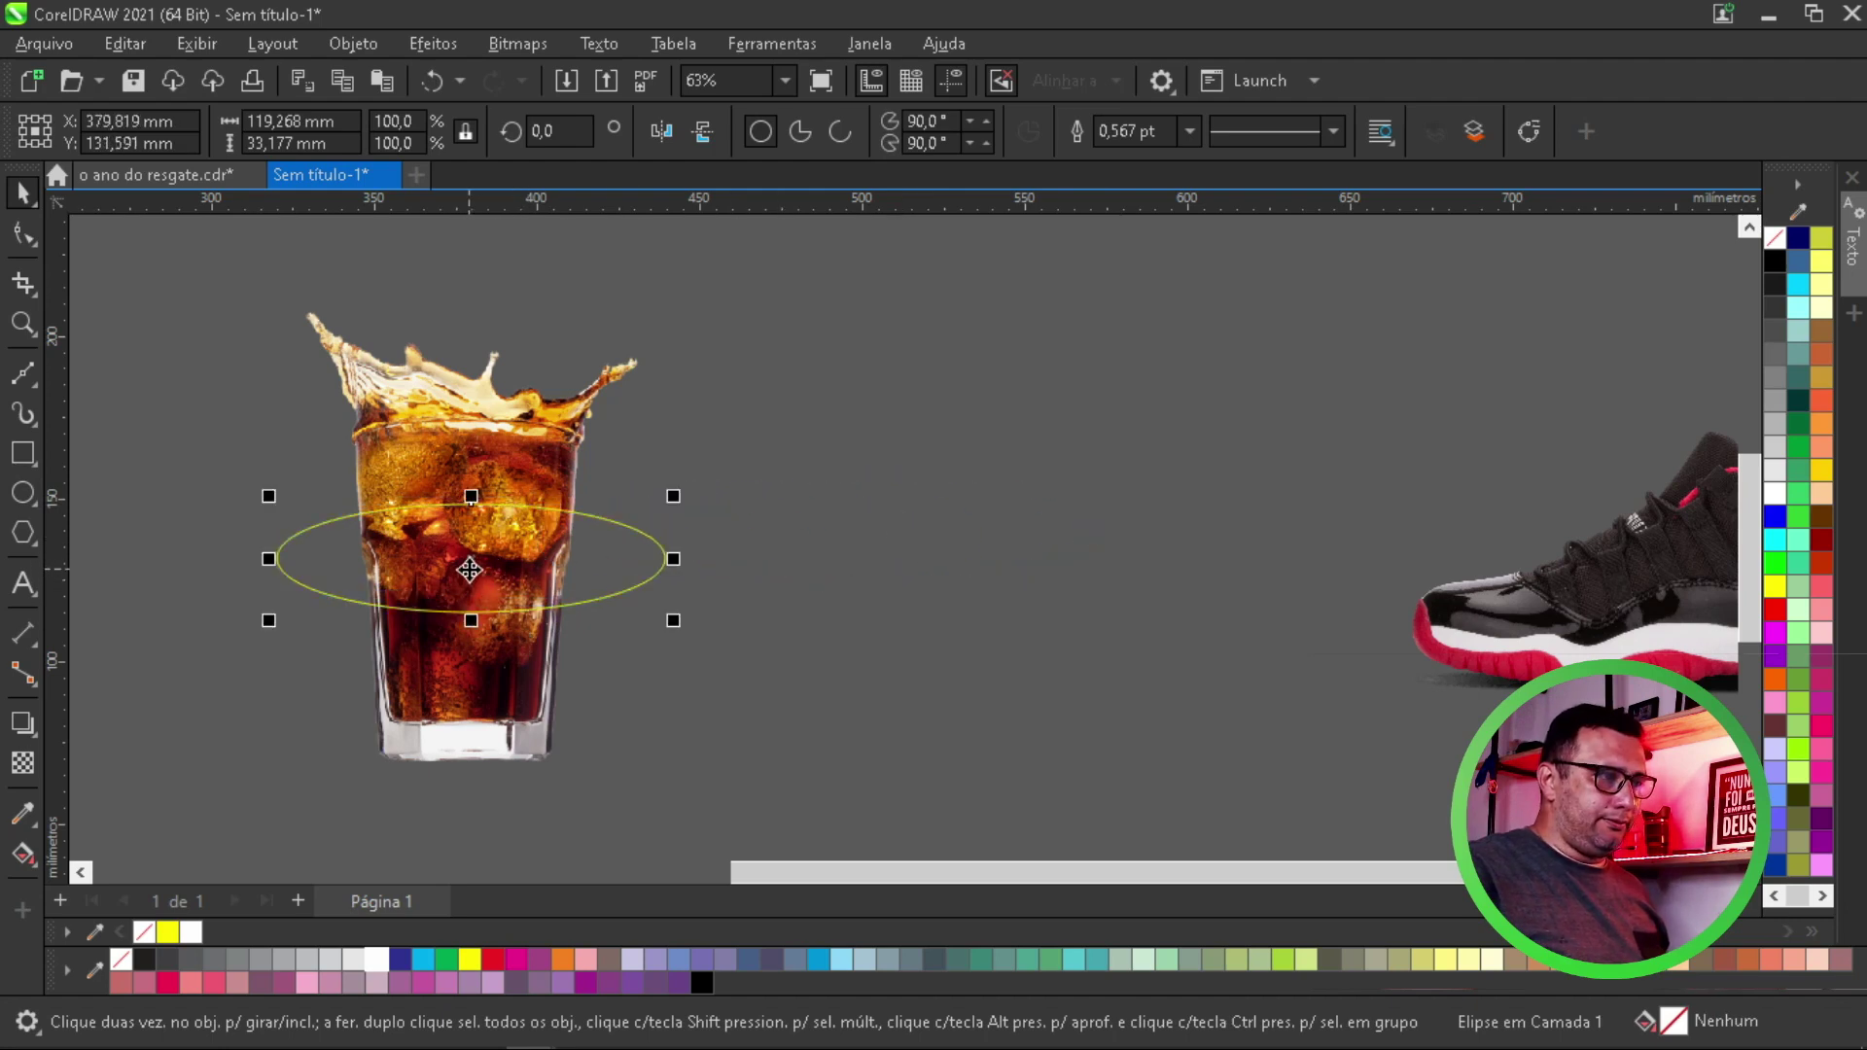
drag(468, 571, 896, 566)
click(26, 581)
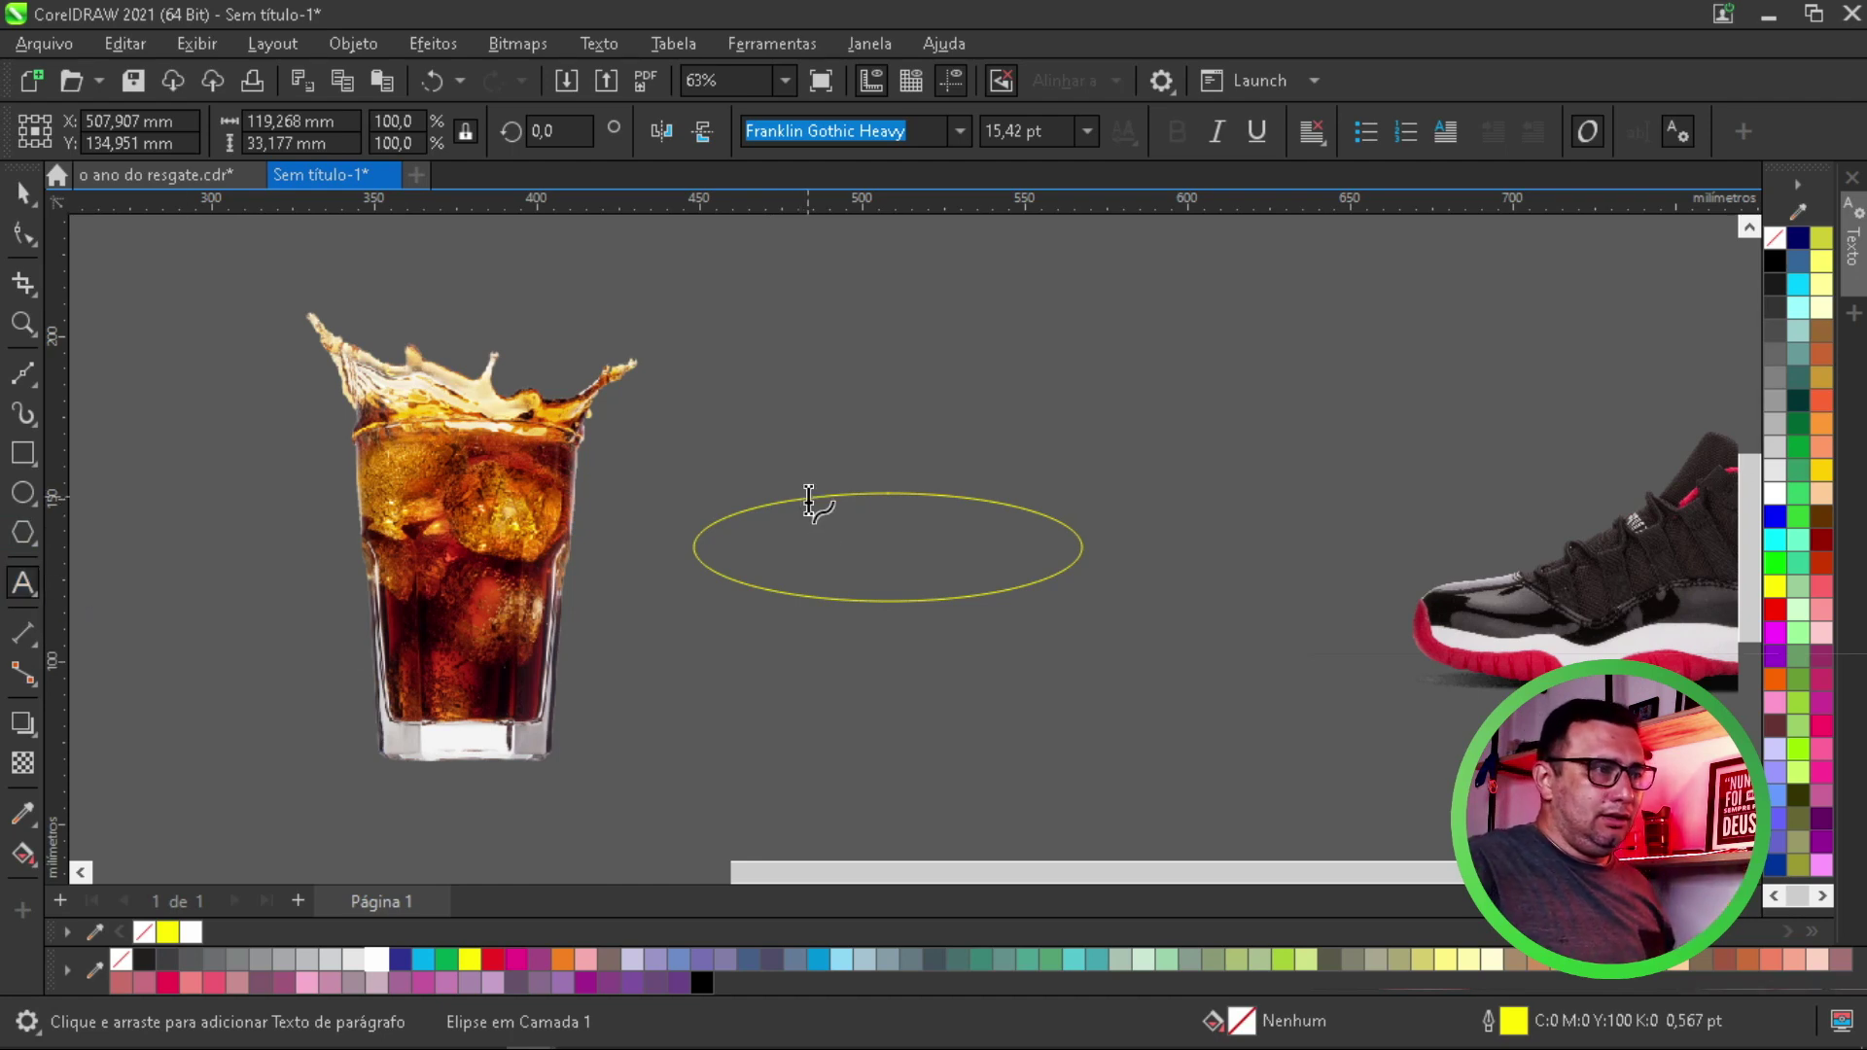
Attach placeholder text to the ellipse path and select it for replacement
click(810, 500)
text(S)
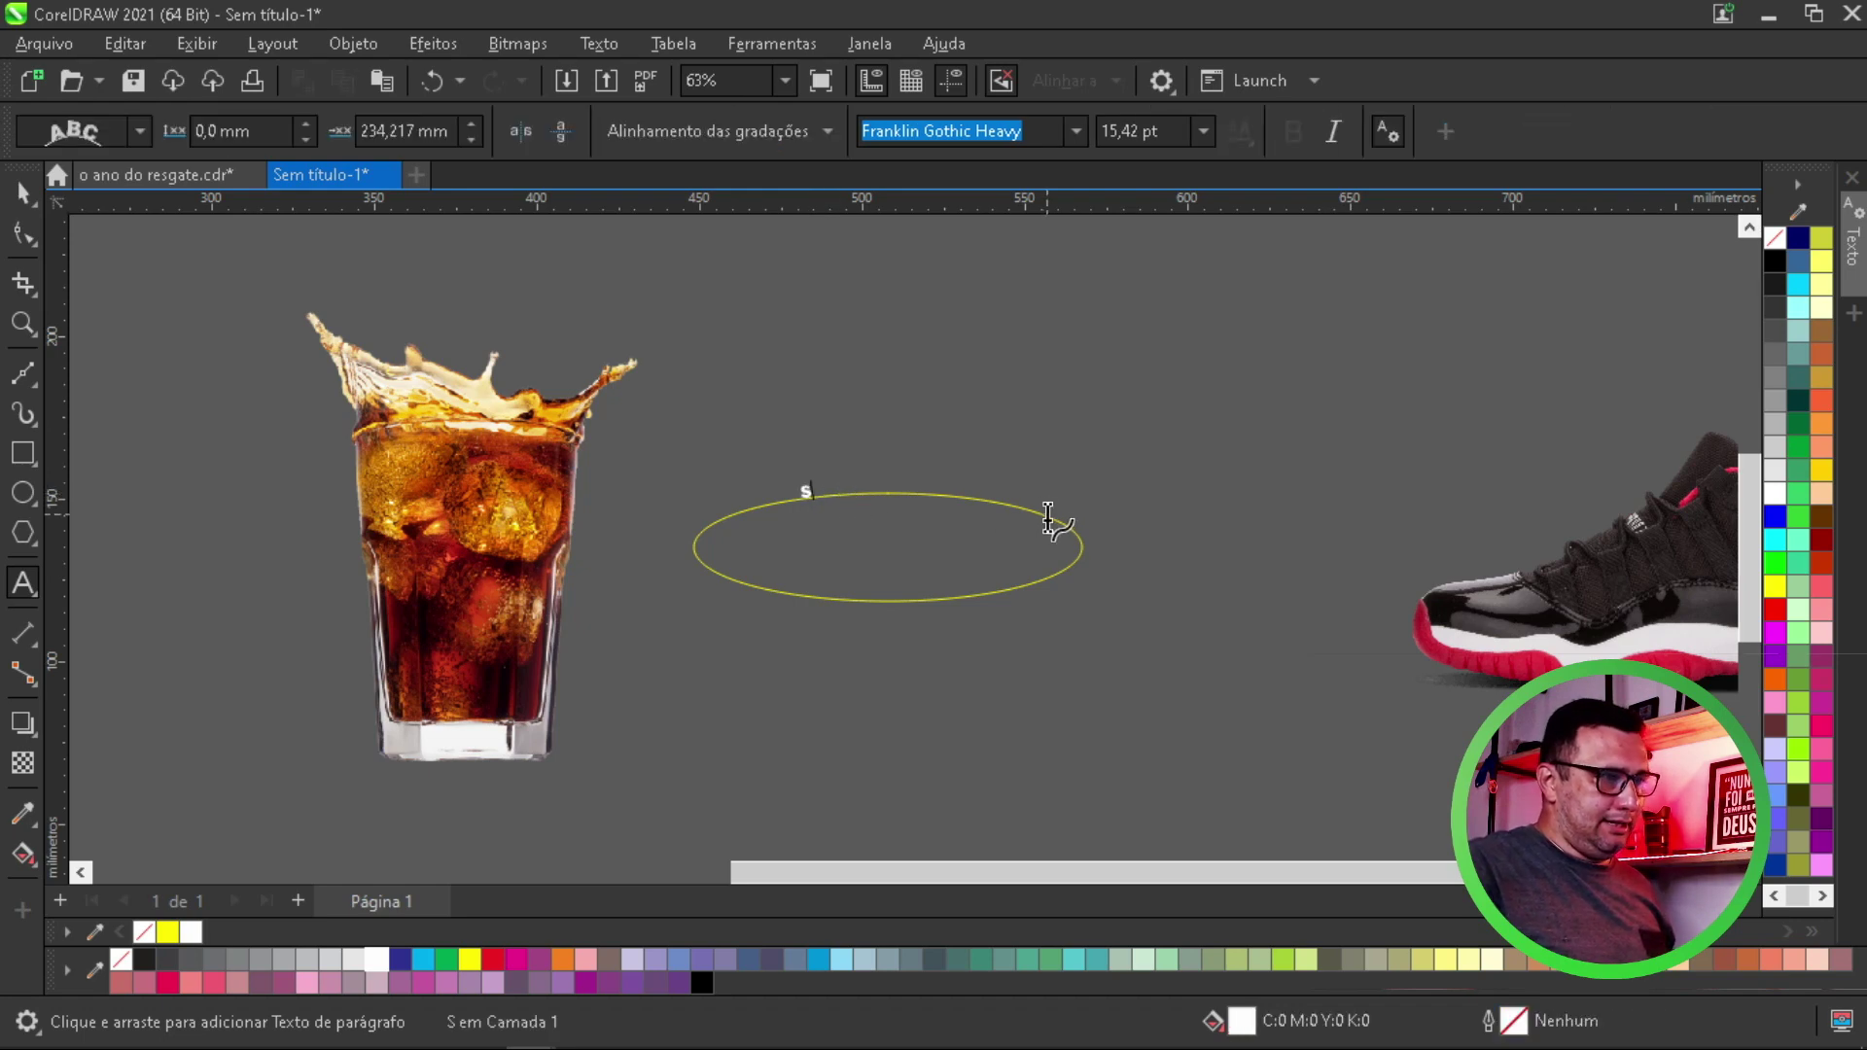
text(sssssssssssssssssssssss)
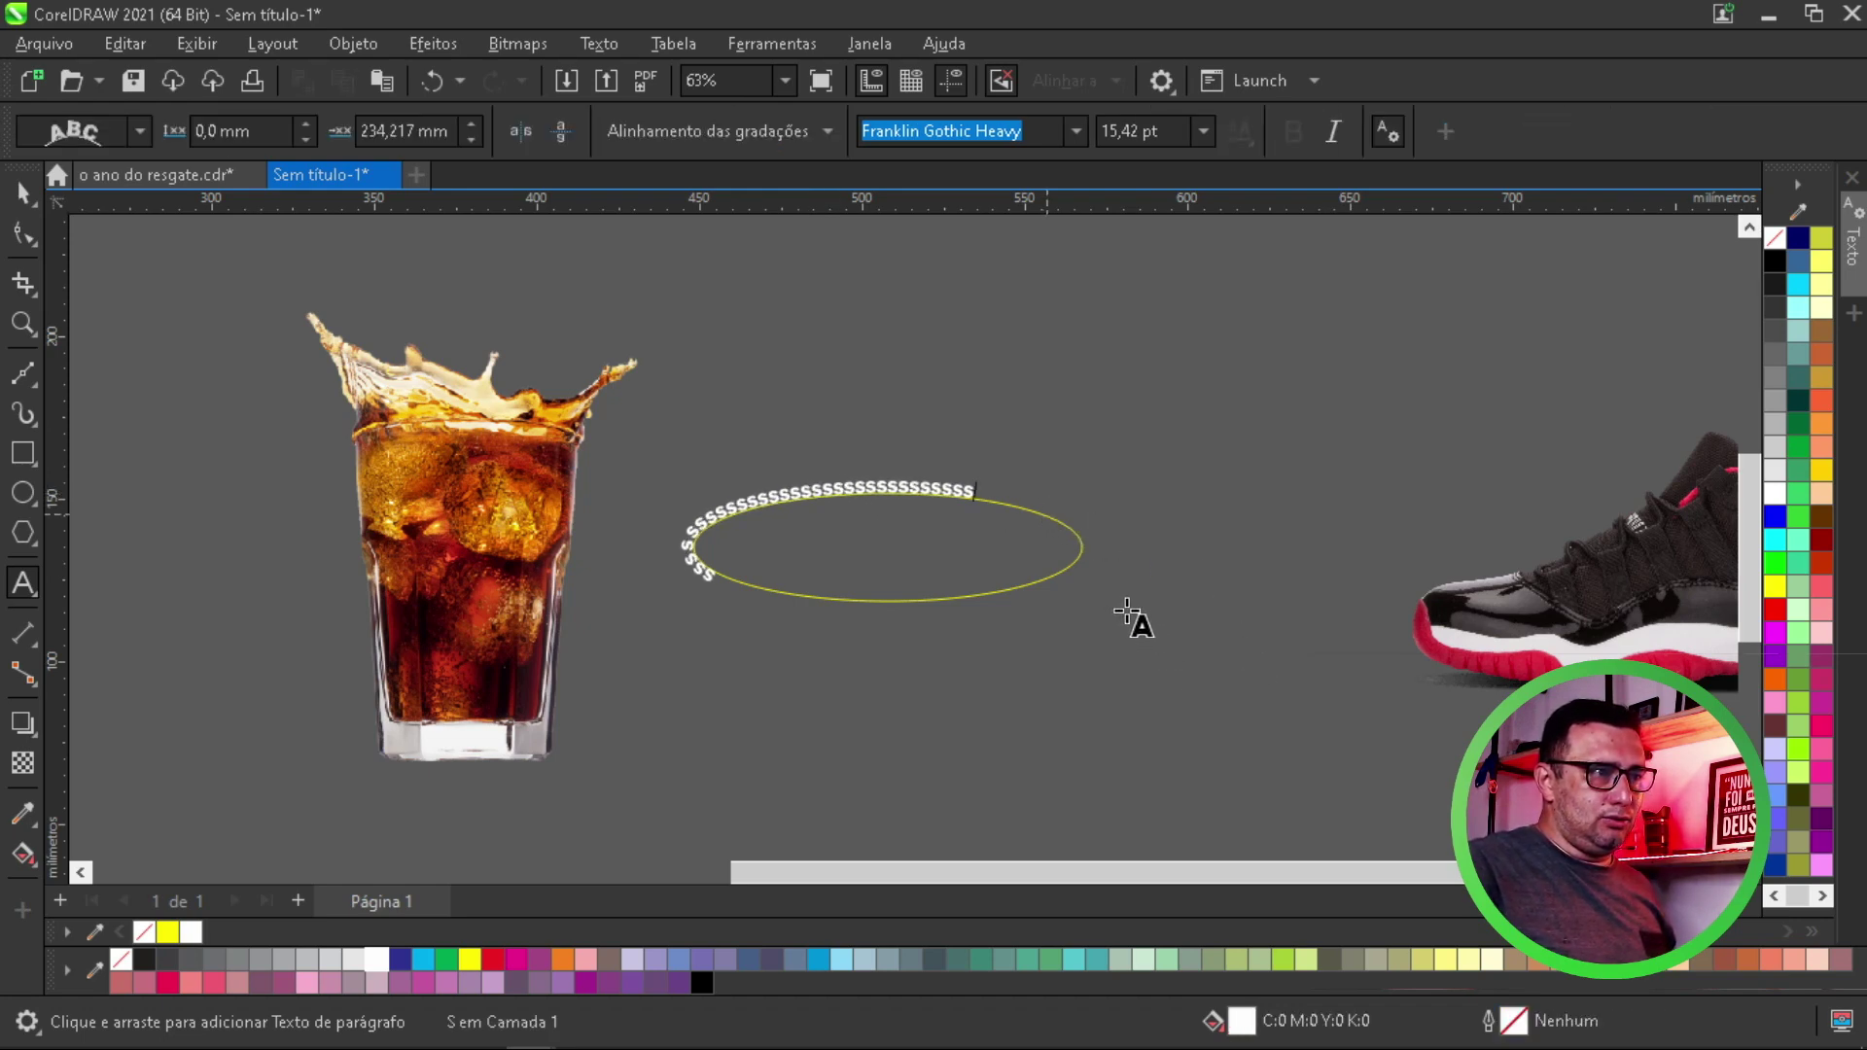
text(ssssssssssss)
key(Escape)
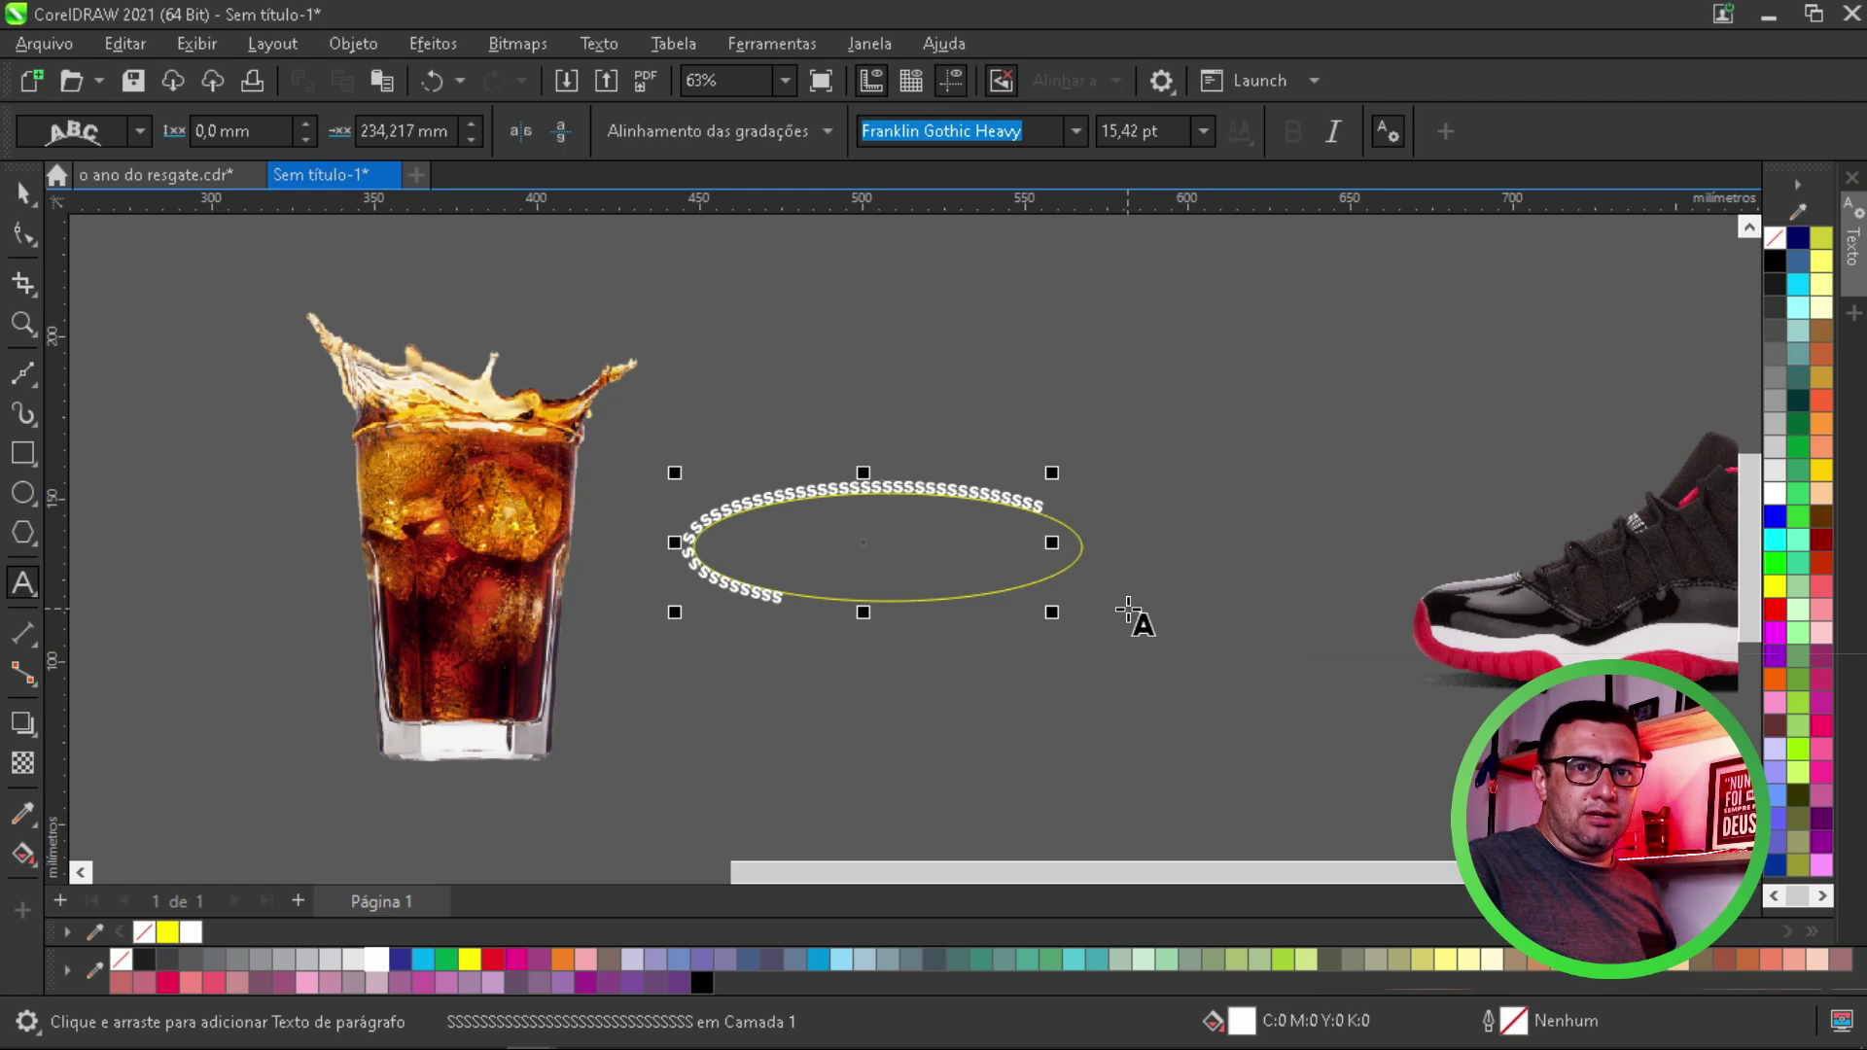
key(ctrl+a)
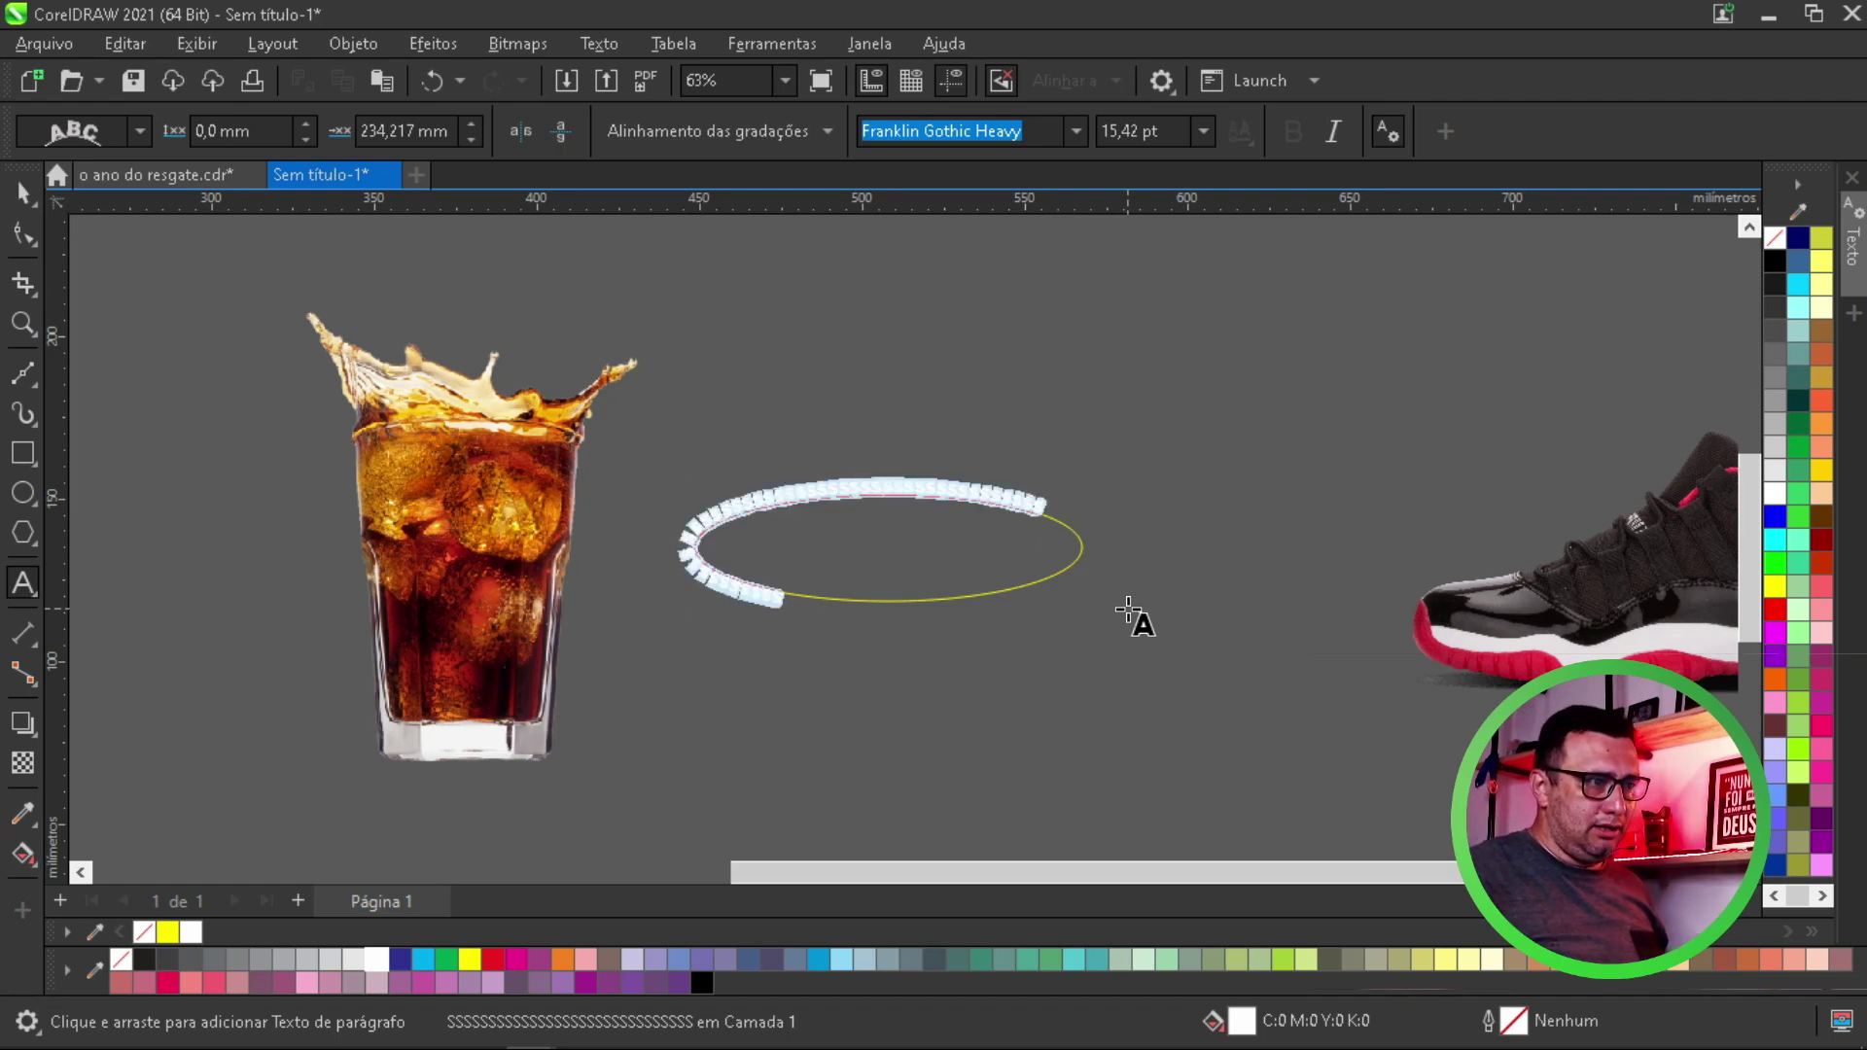
key(Escape)
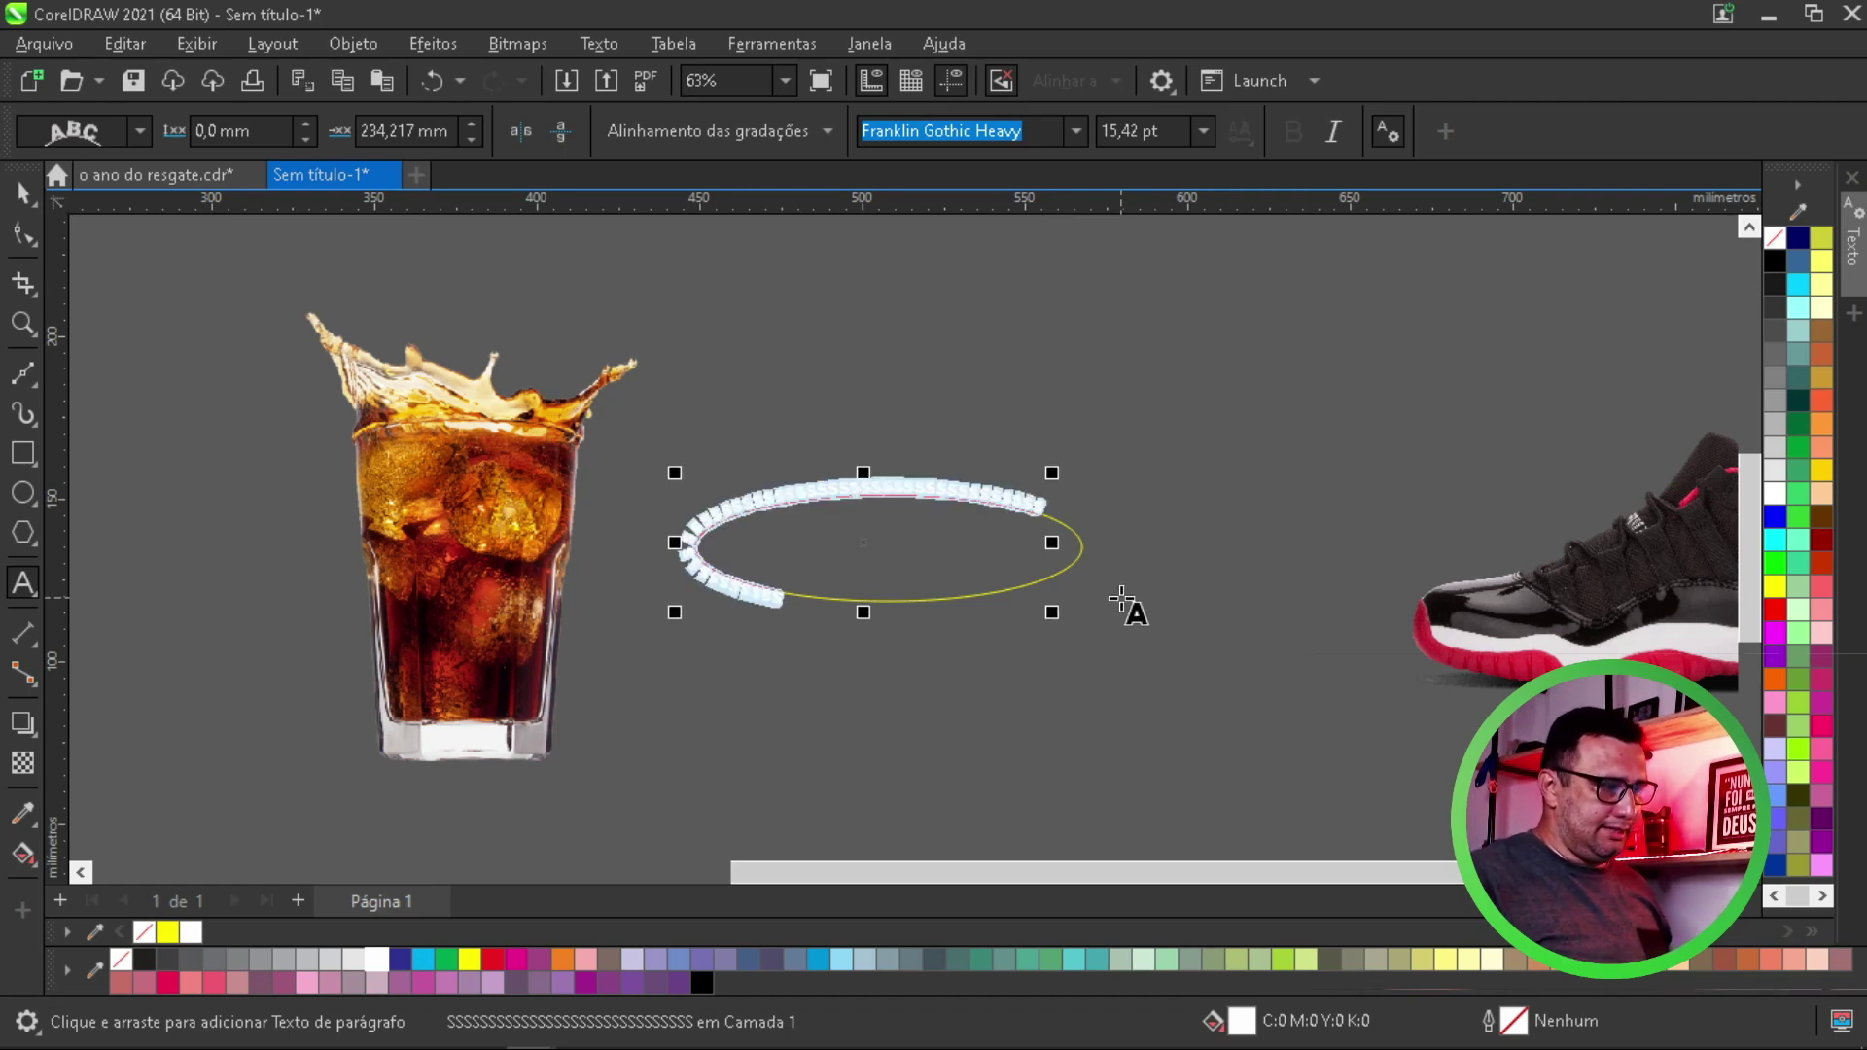
key(Escape)
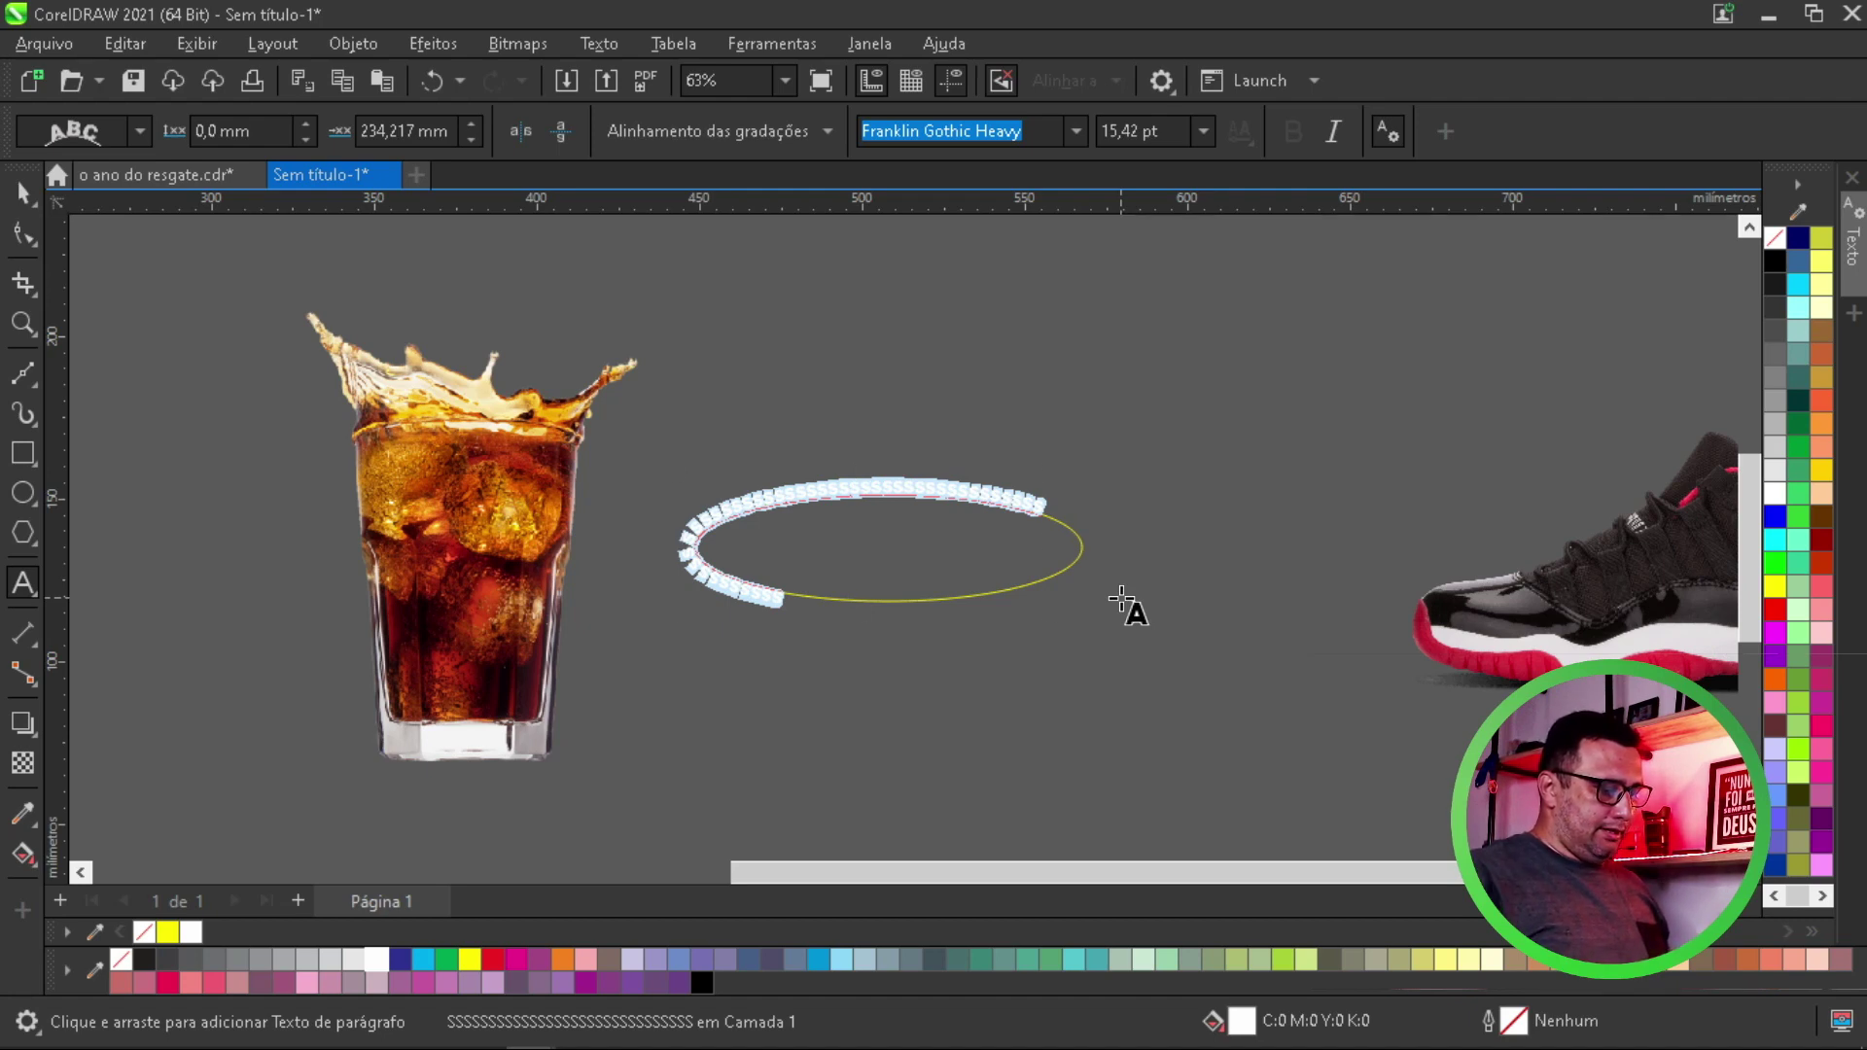
Replace it with 'PROMOÇÃO -' and paste the phrase repeatedly around the ellipse
text(PROMO)
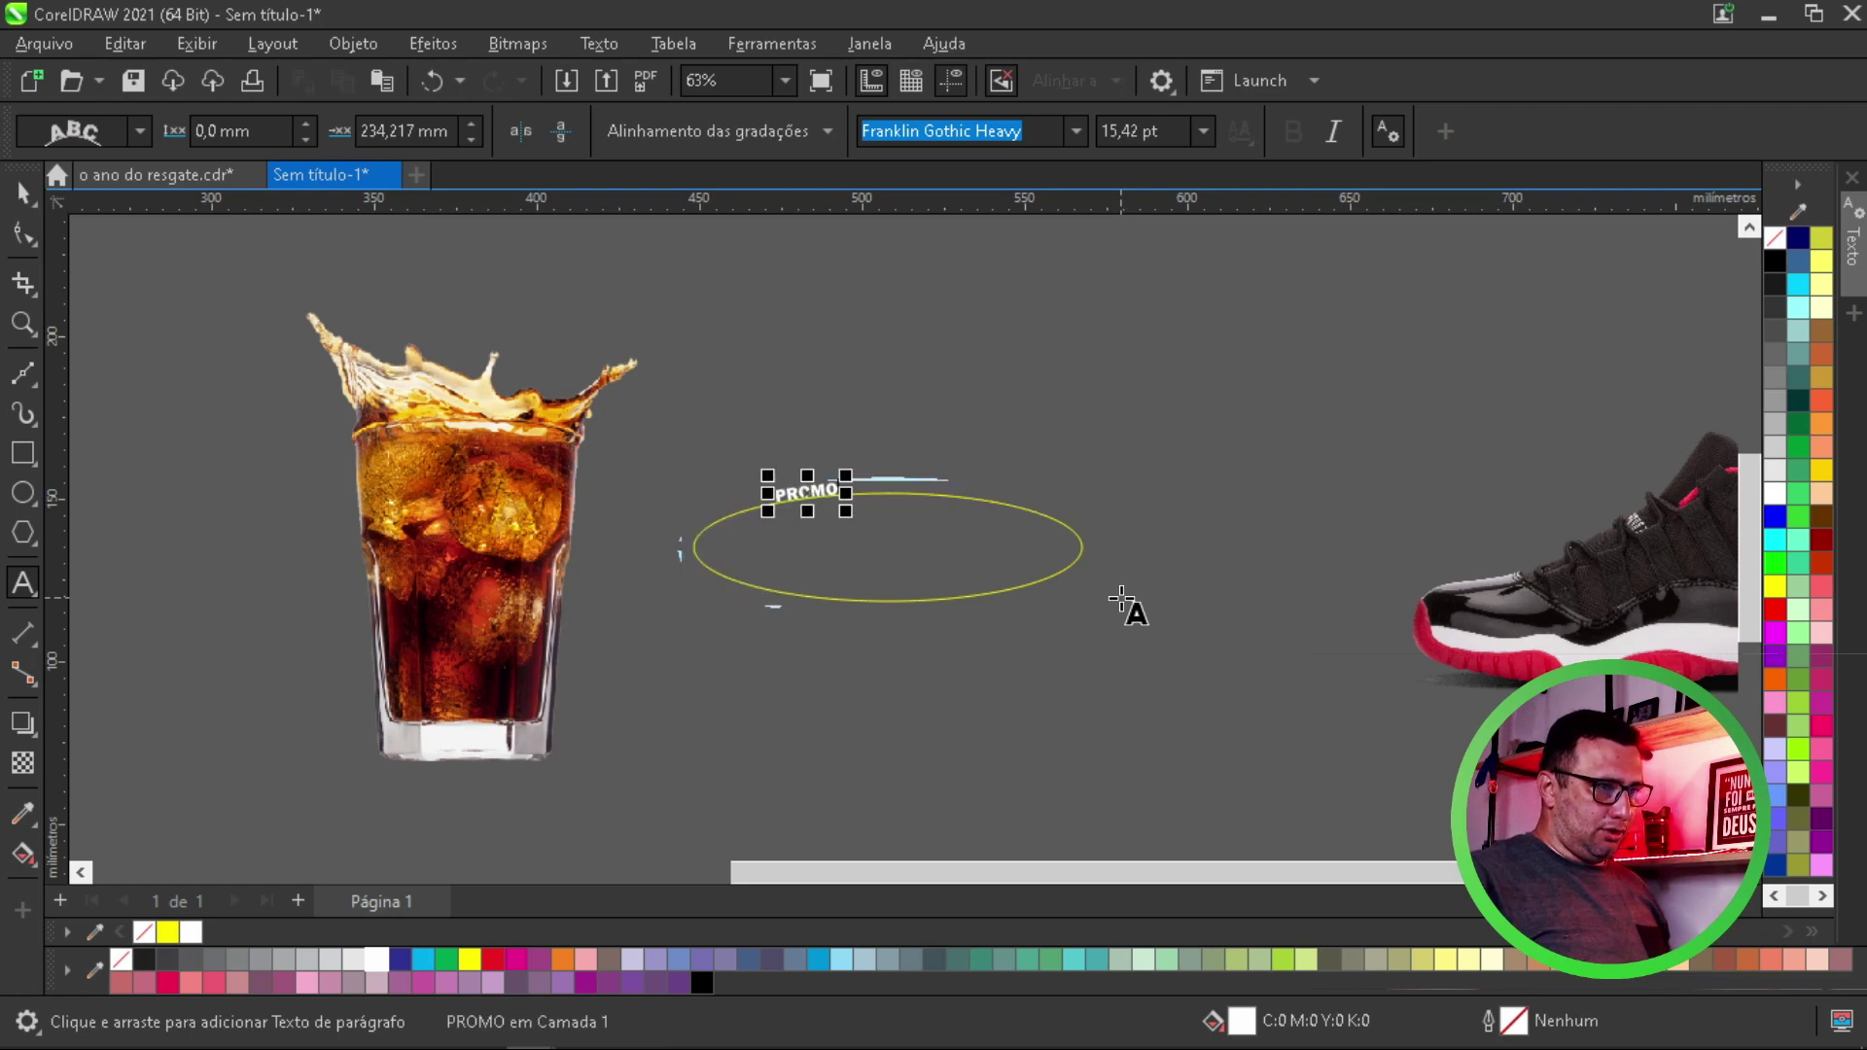
text(ÇÃO -)
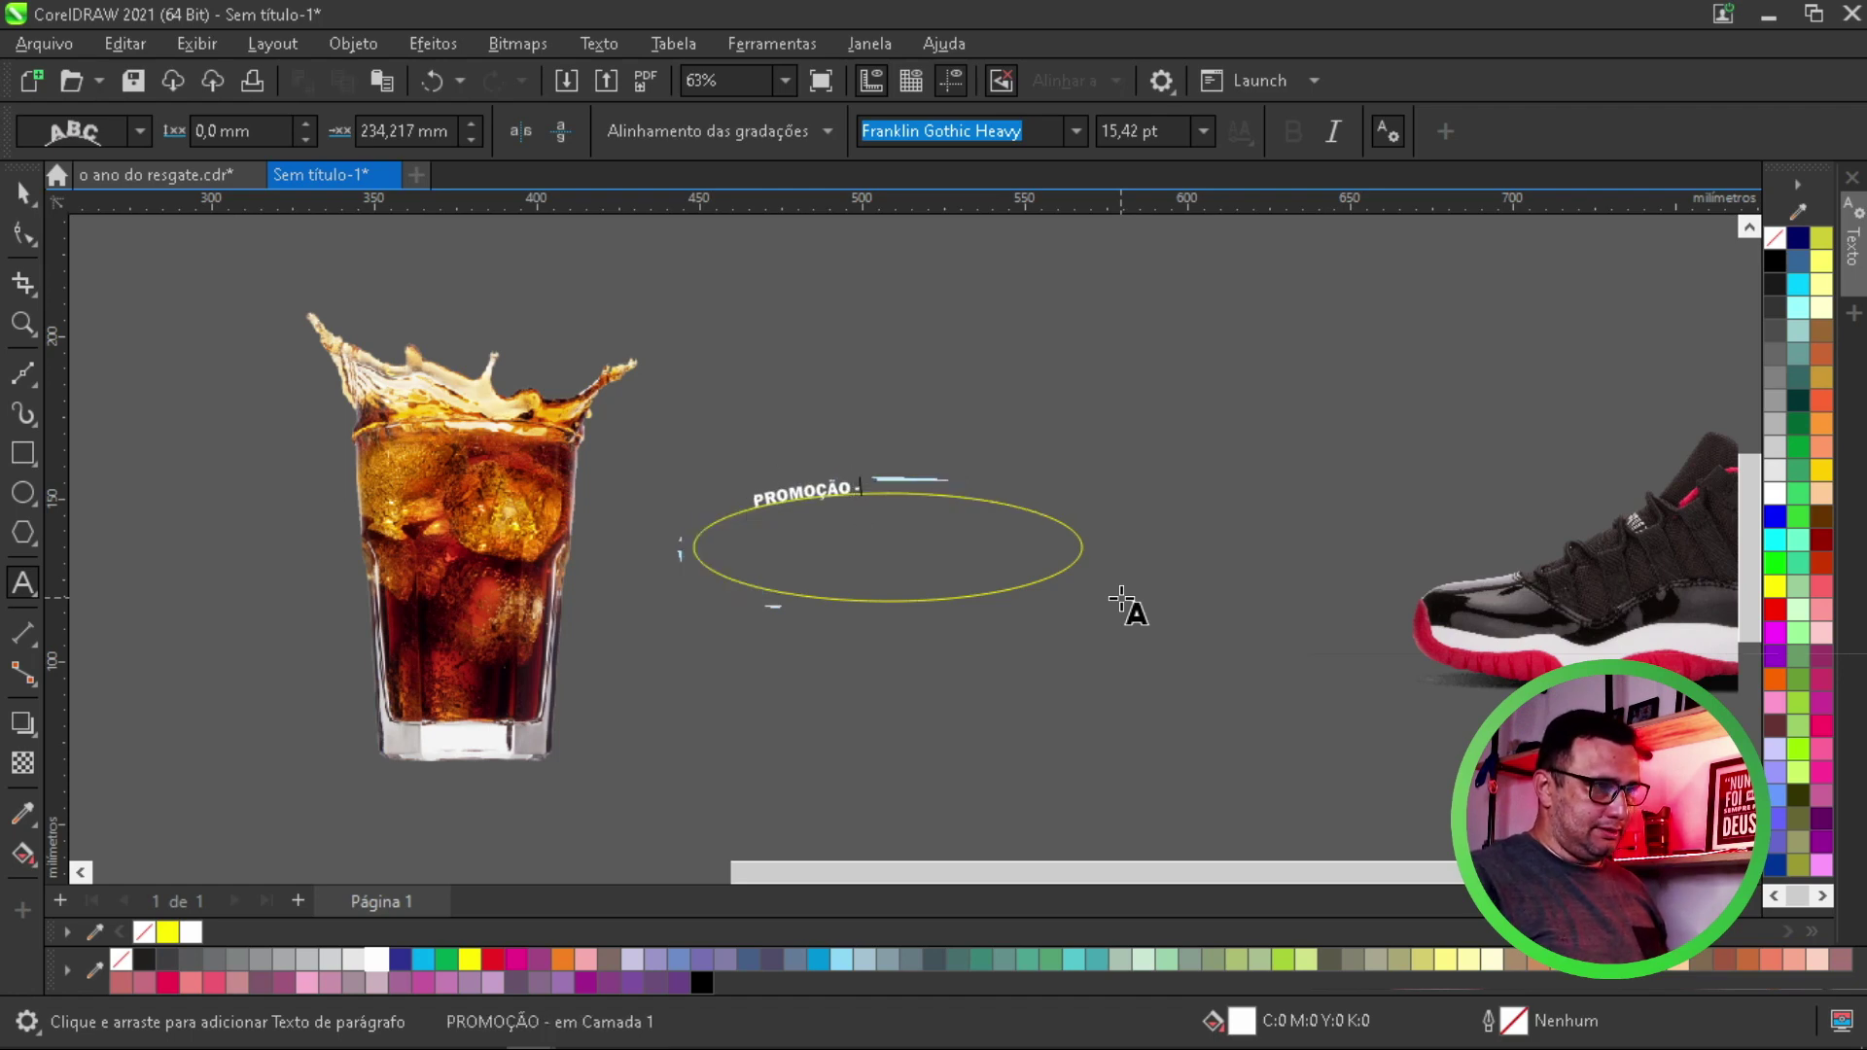
key(ctrl+a)
key(ctrl+c)
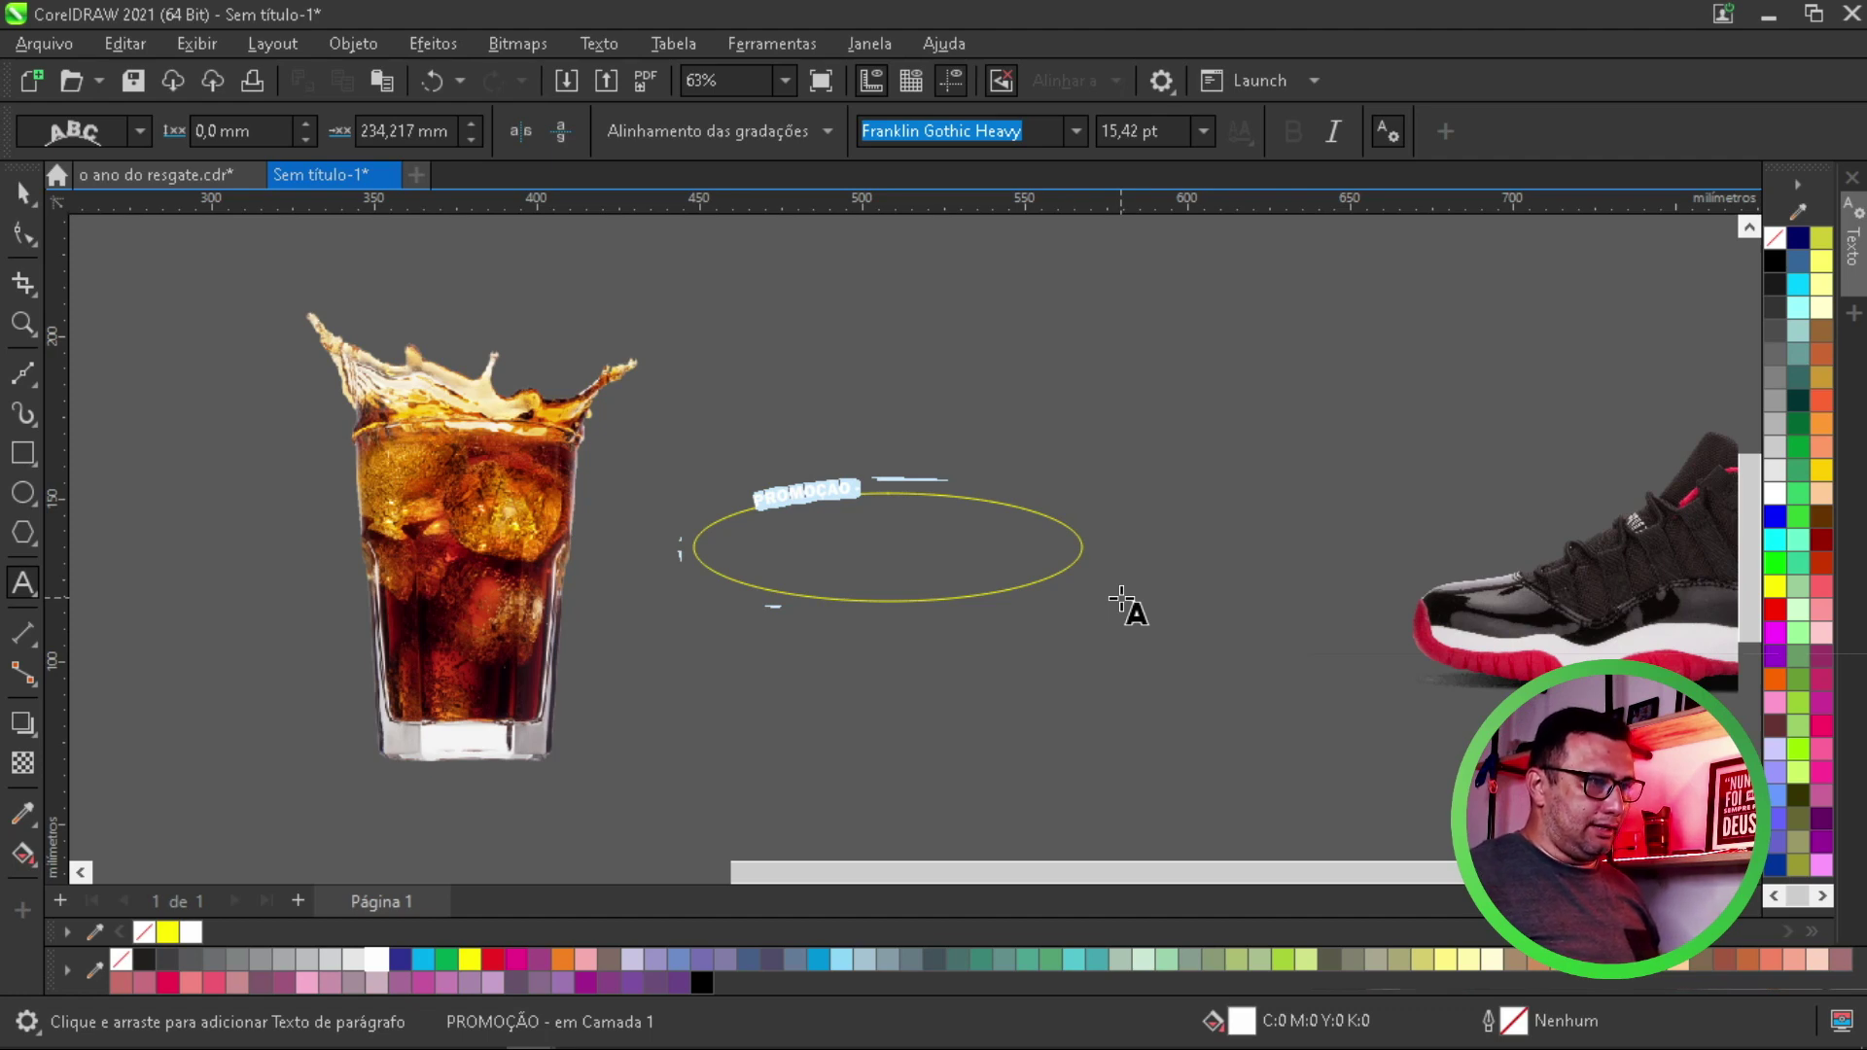
key(End)
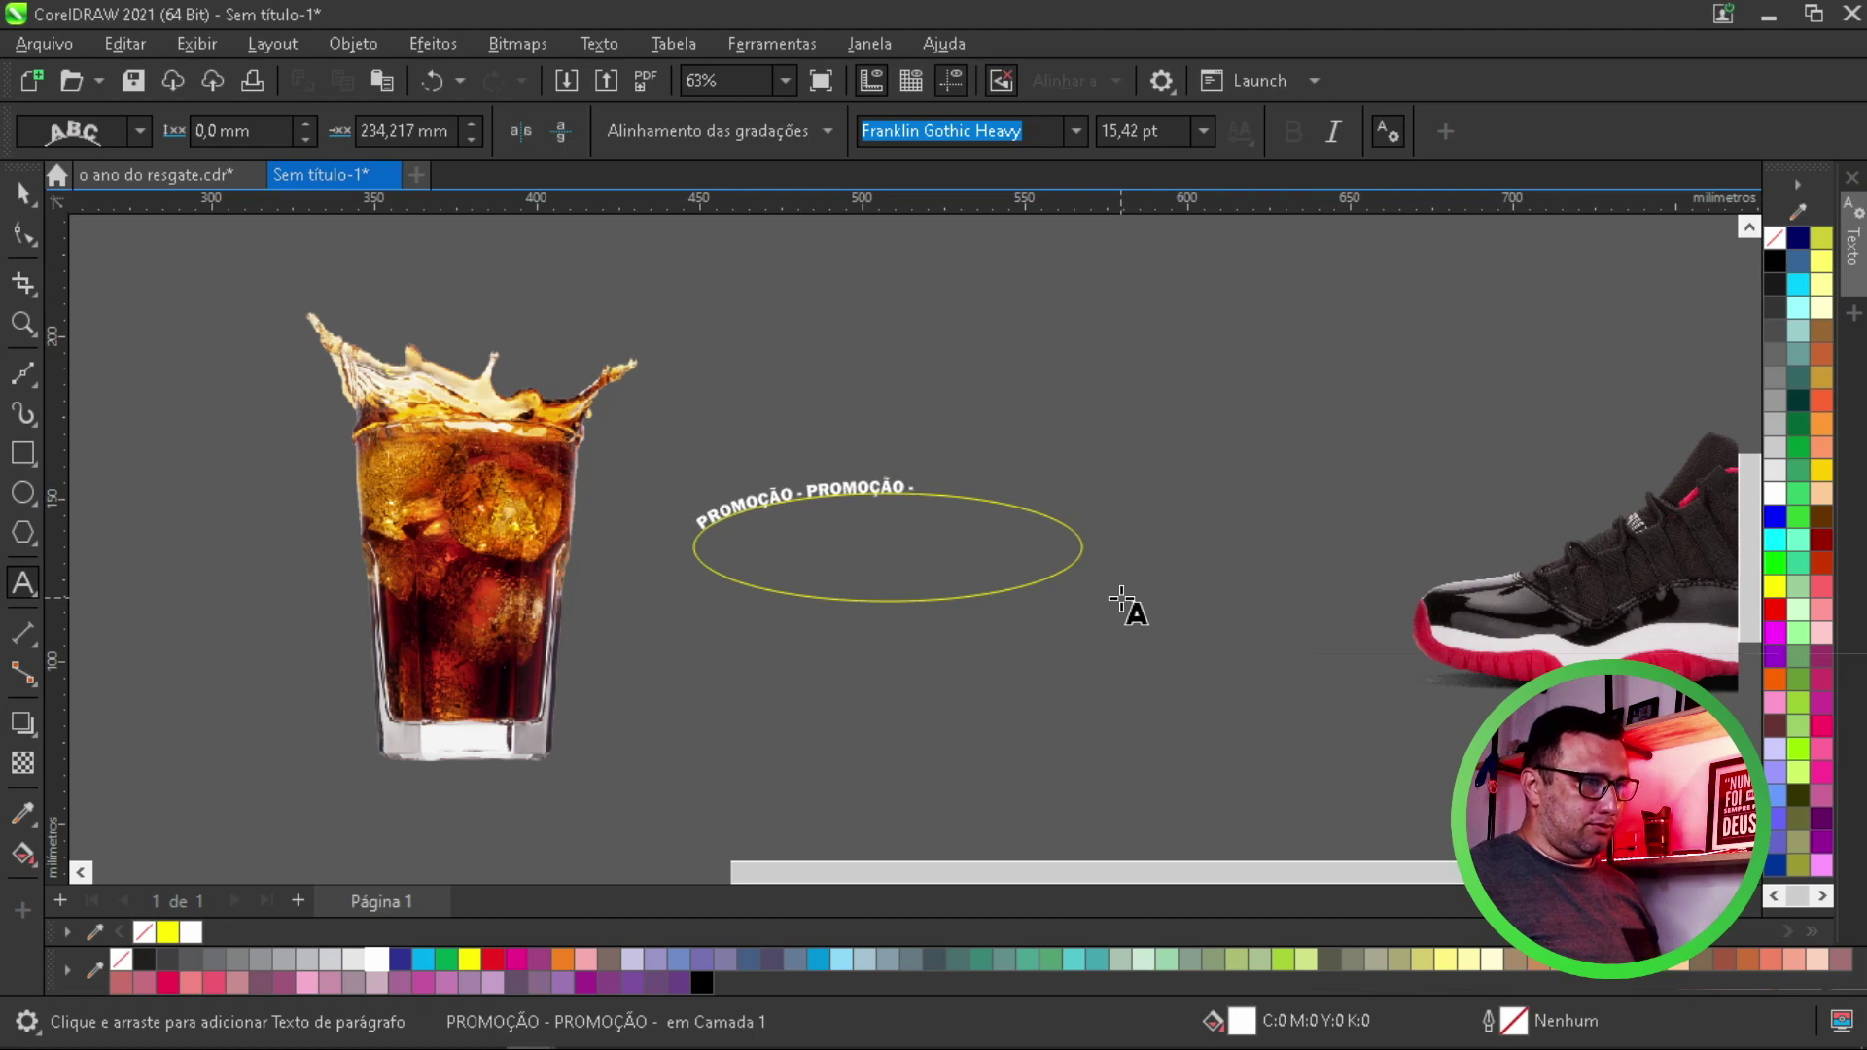
key(ctrl+v)
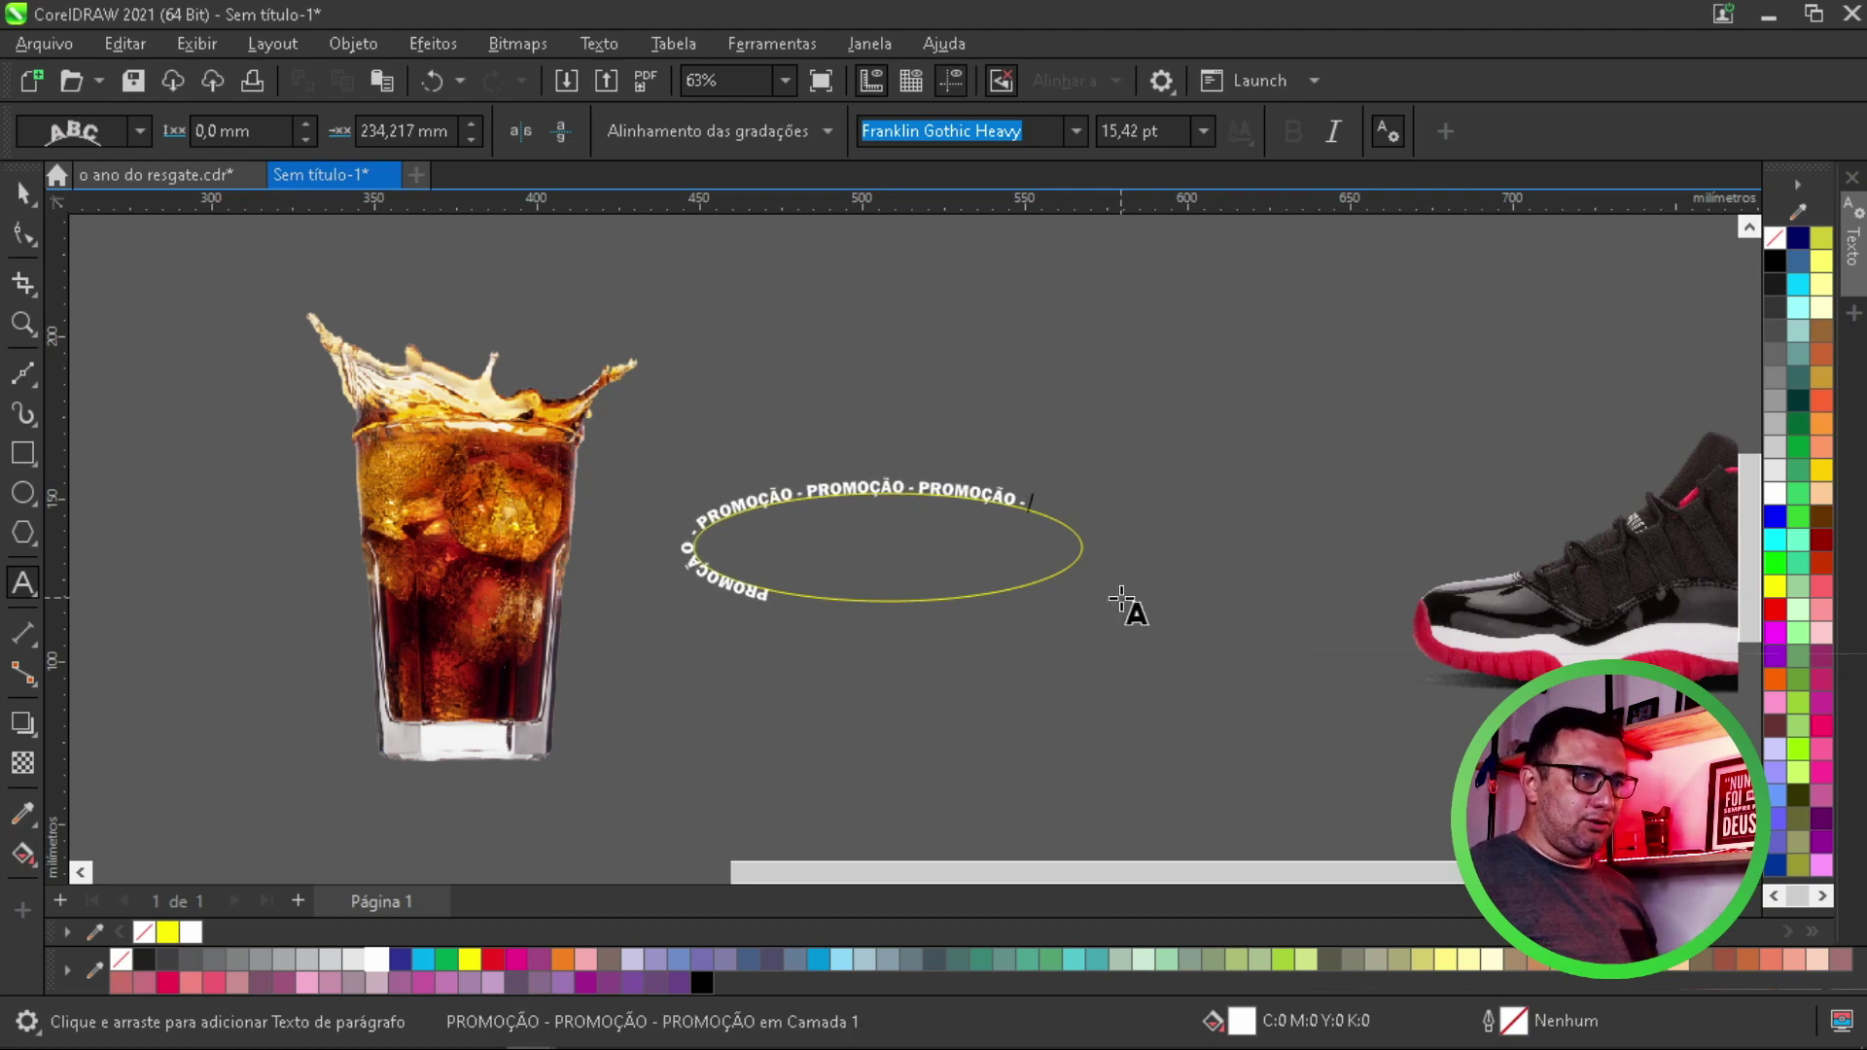
key(ctrl+v)
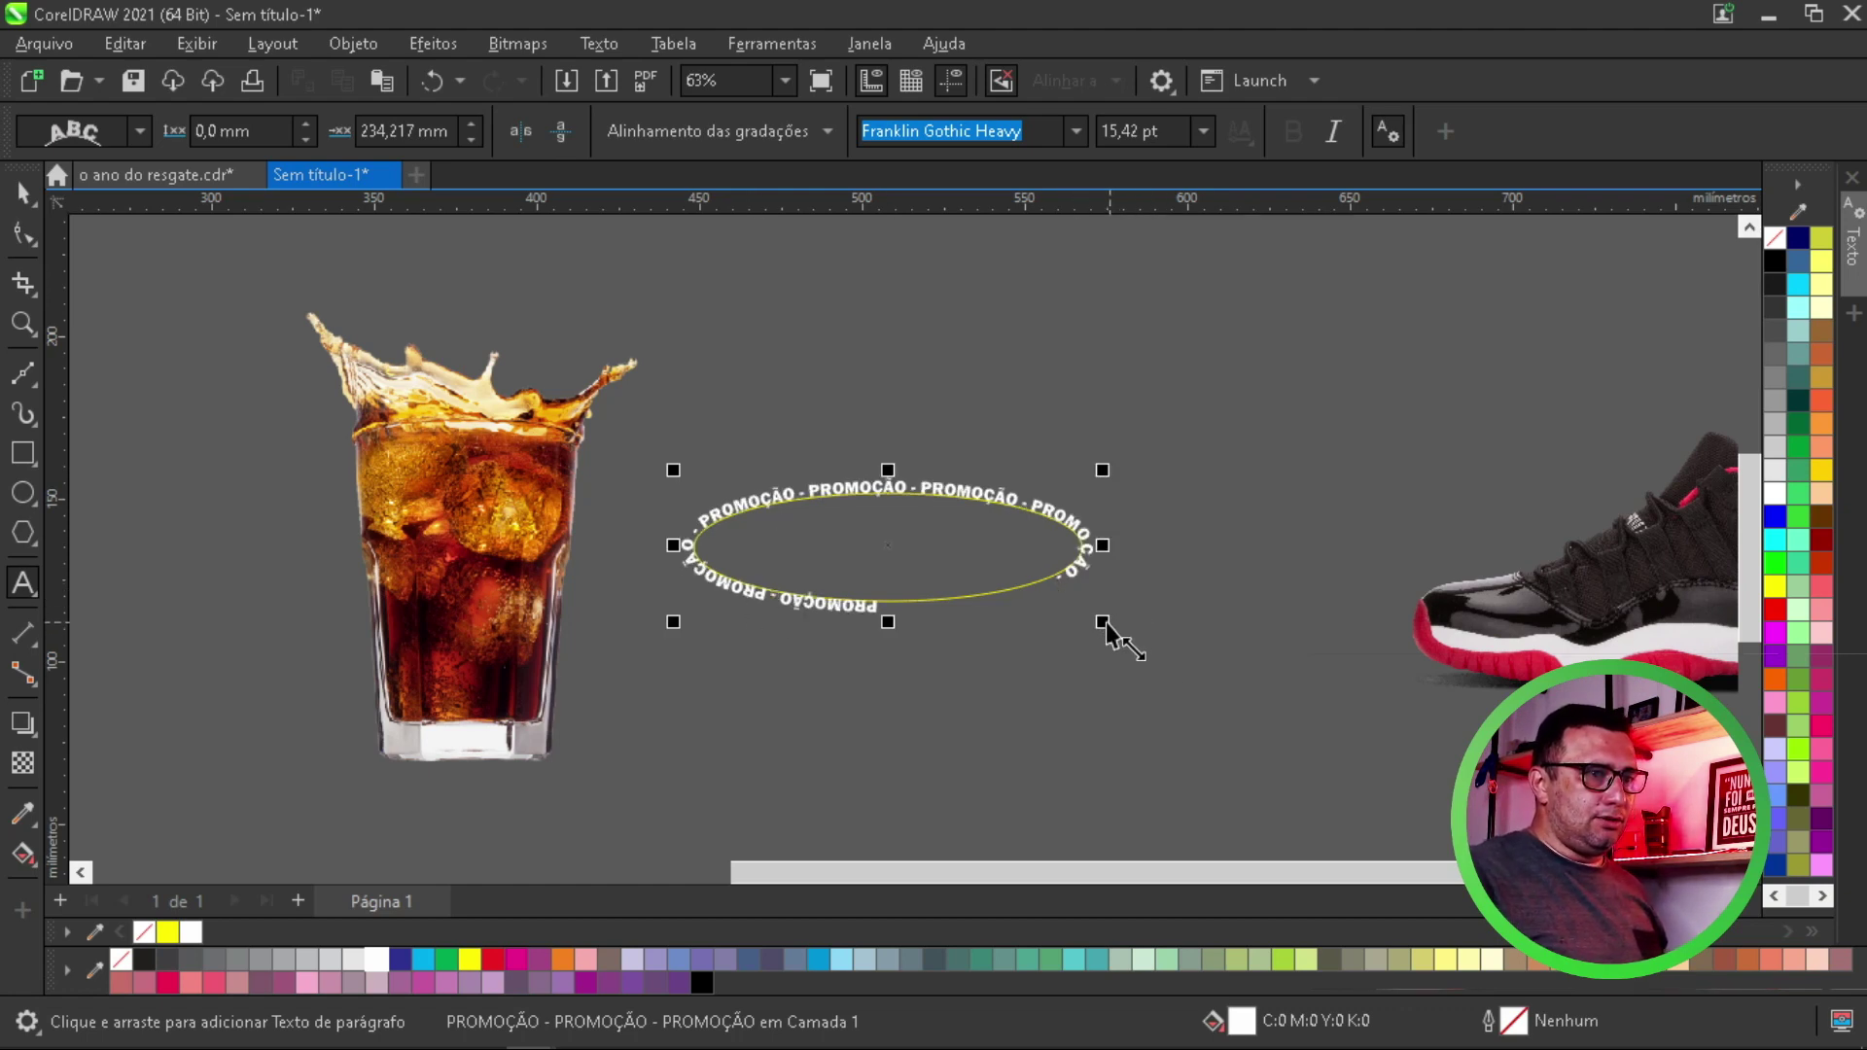
key(ctrl+a)
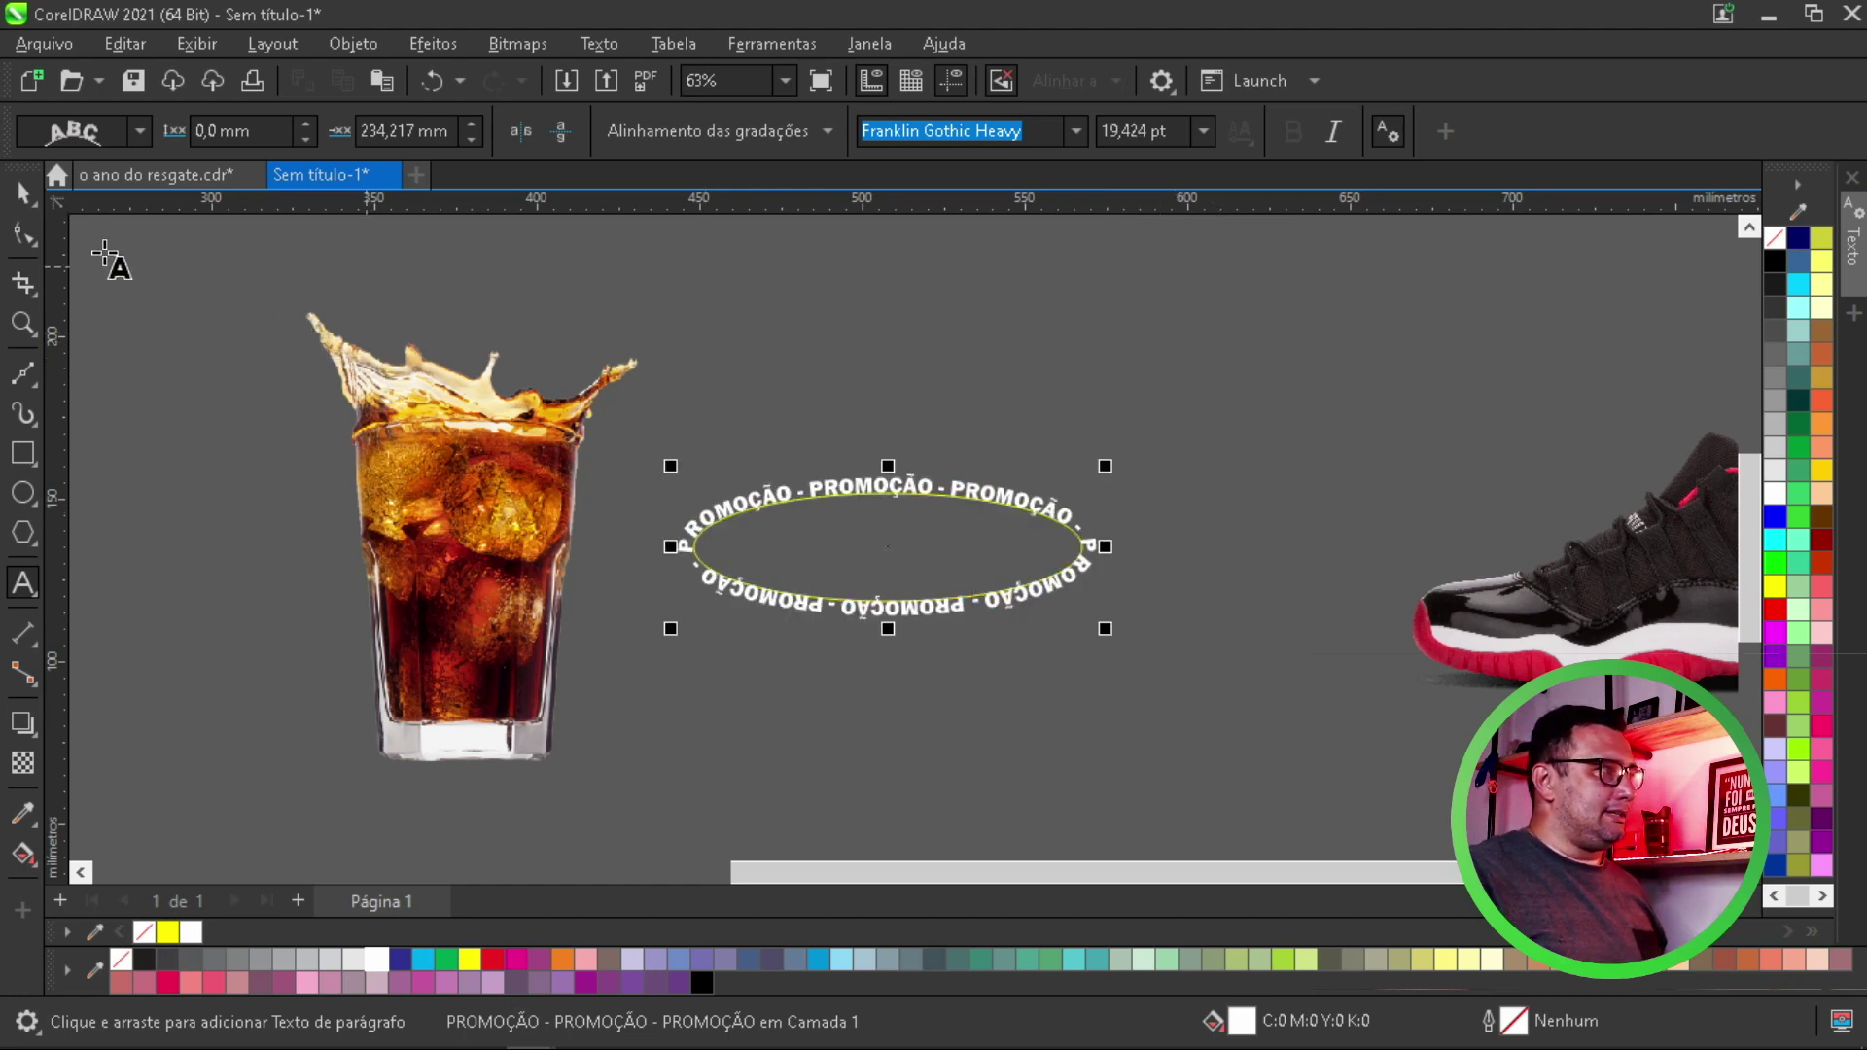
Select the PROMOÇÃO ring and change how its letters are oriented along the ellipse
click(25, 194)
key(ctrl+space)
click(1095, 512)
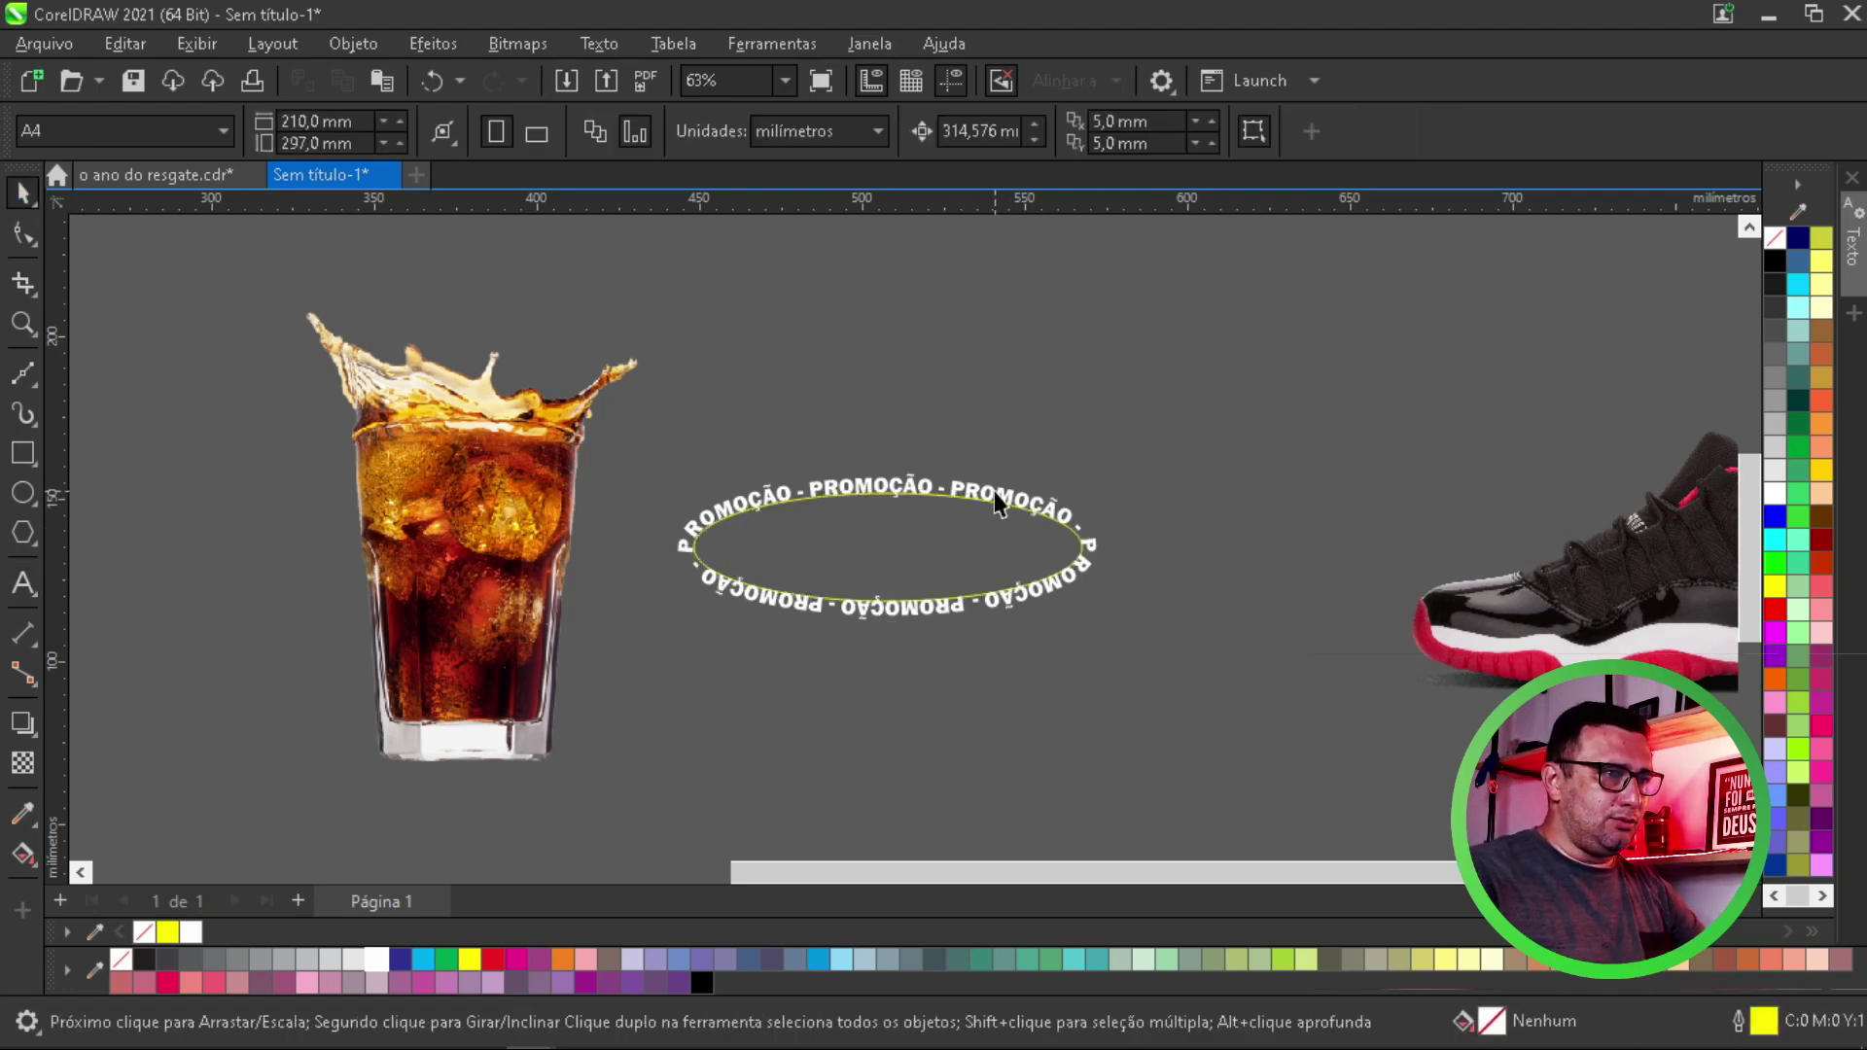
click(997, 496)
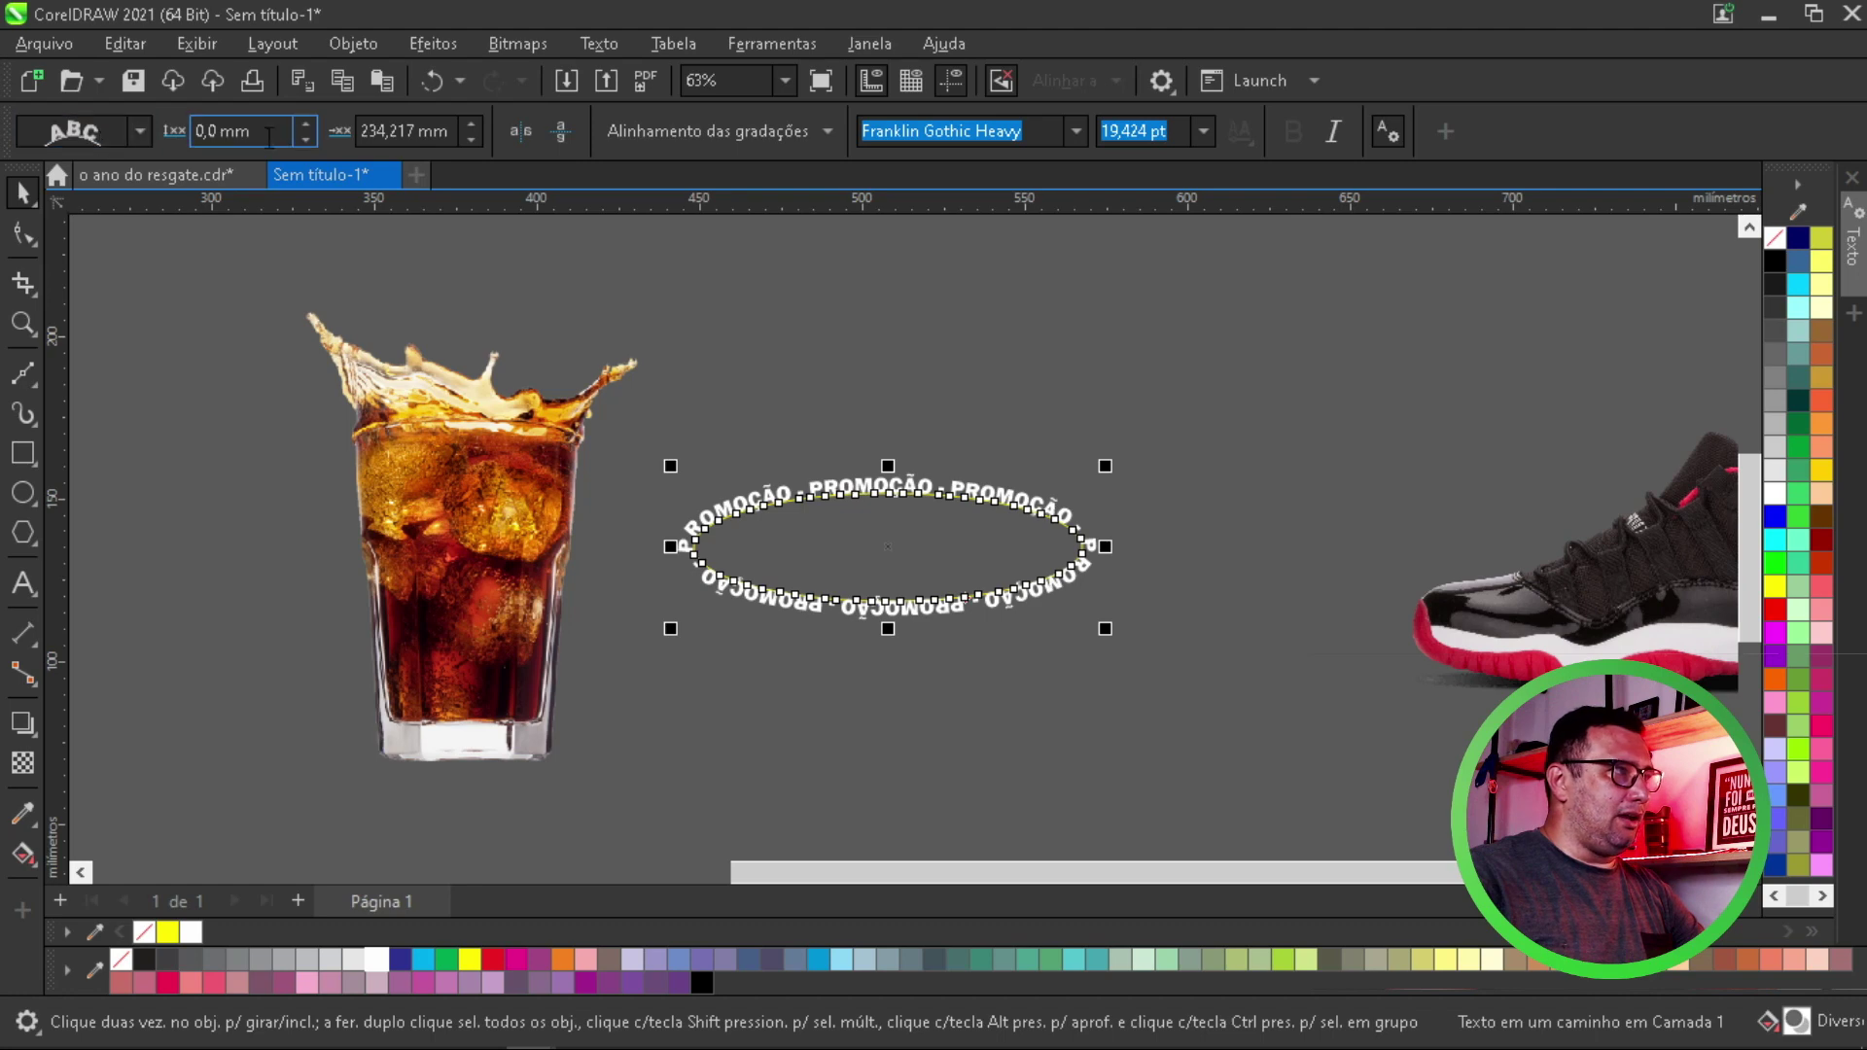
click(138, 130)
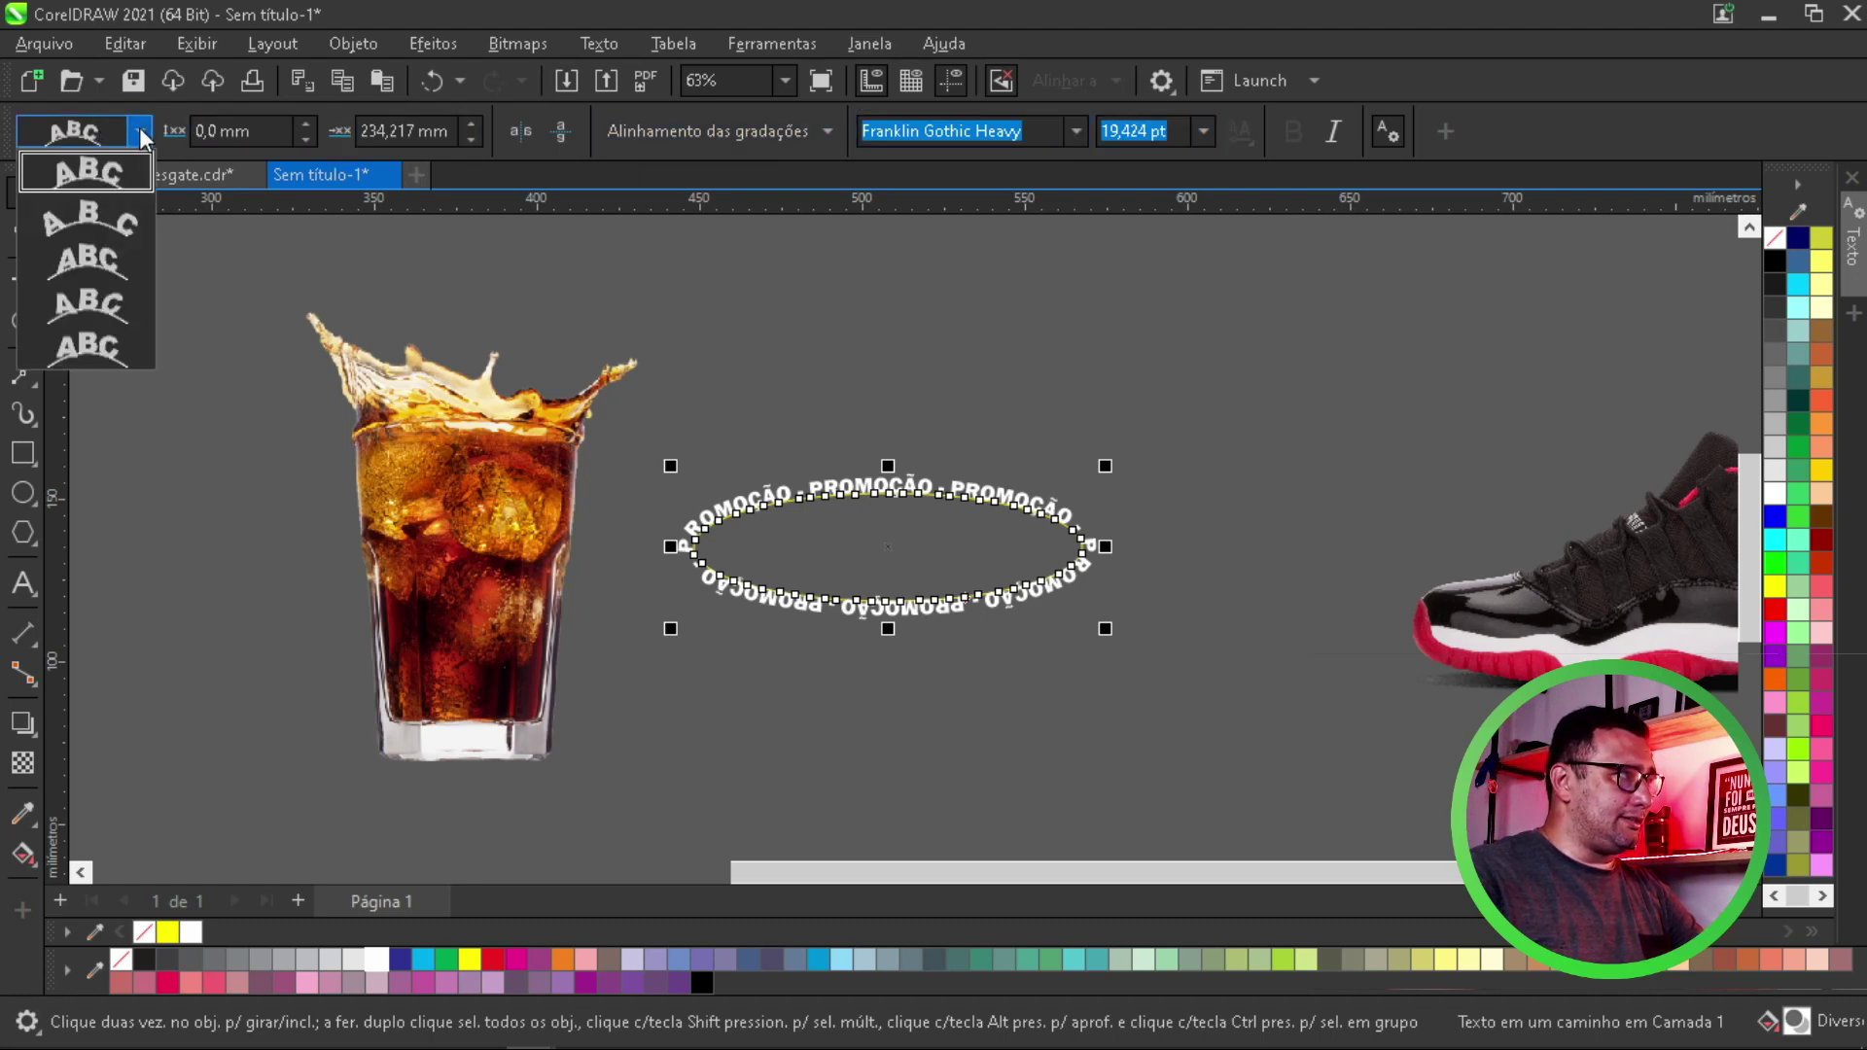
click(103, 265)
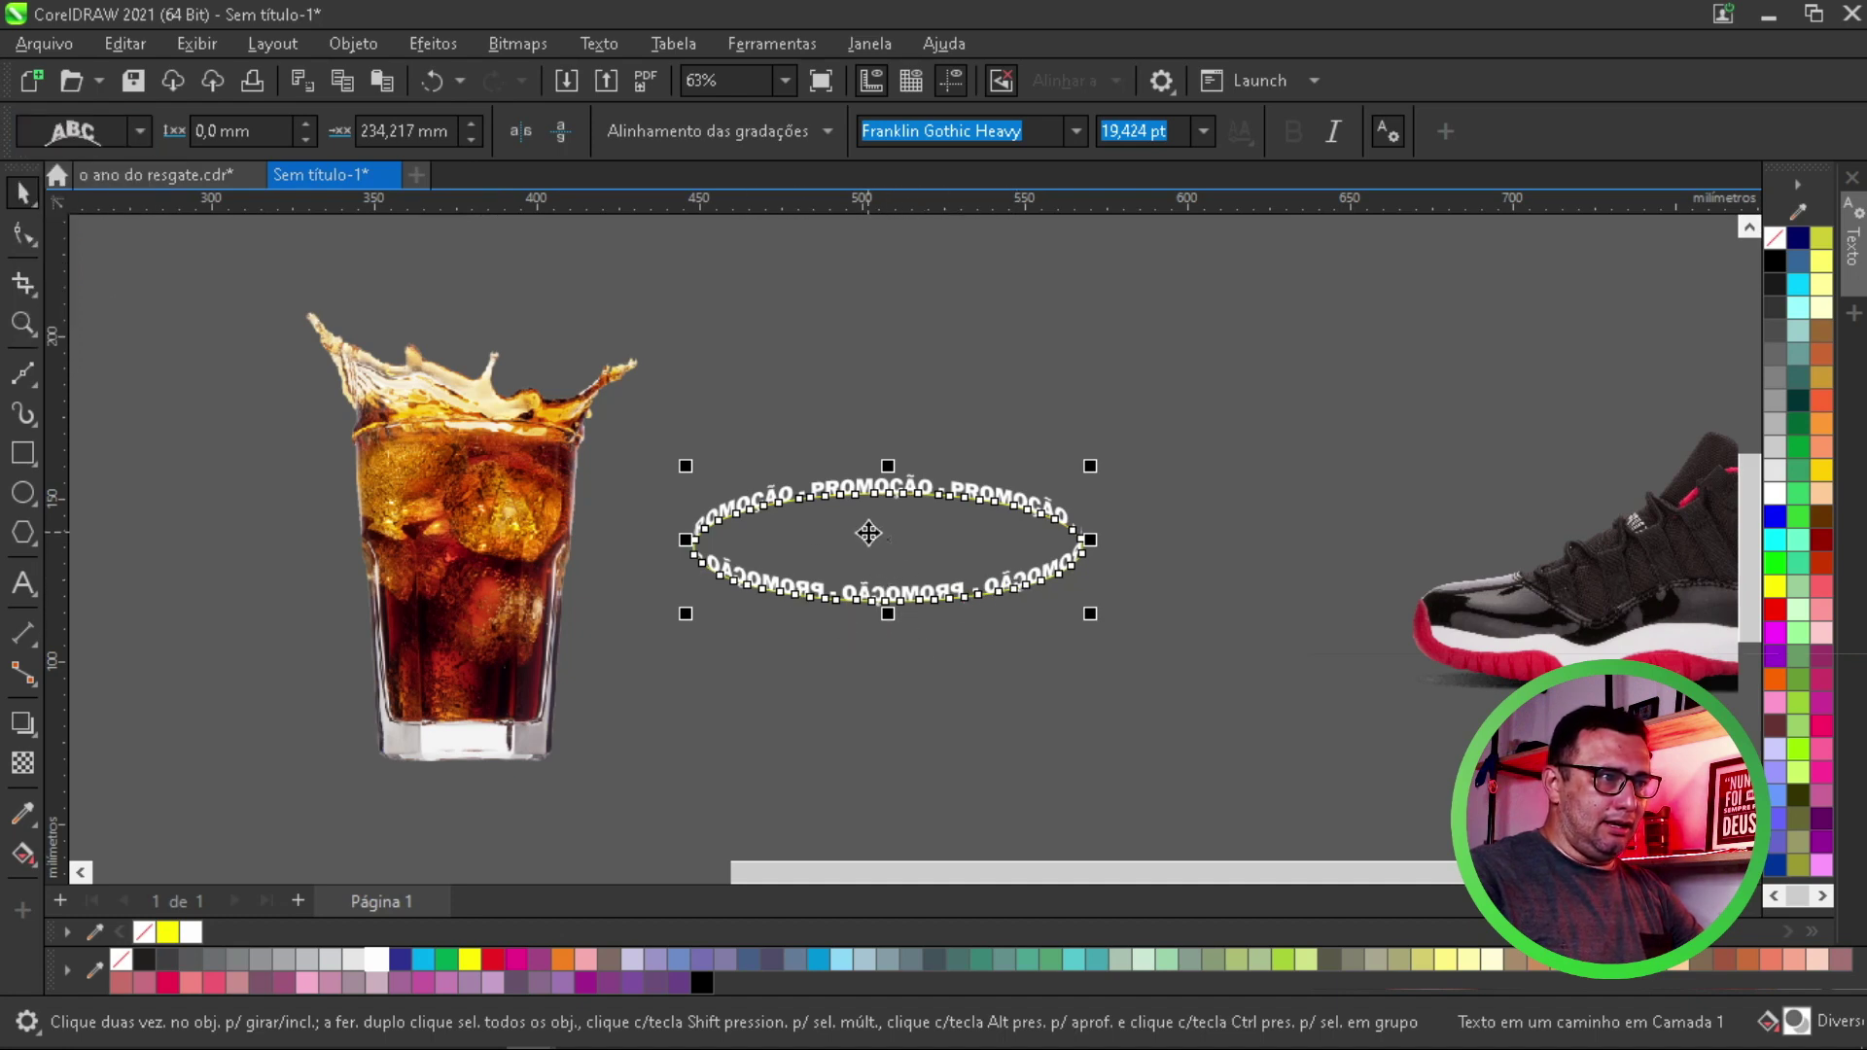
scroll(868, 533, up, 2)
Mirror the text along the ellipse so the lower half reads upright
click(1332, 618)
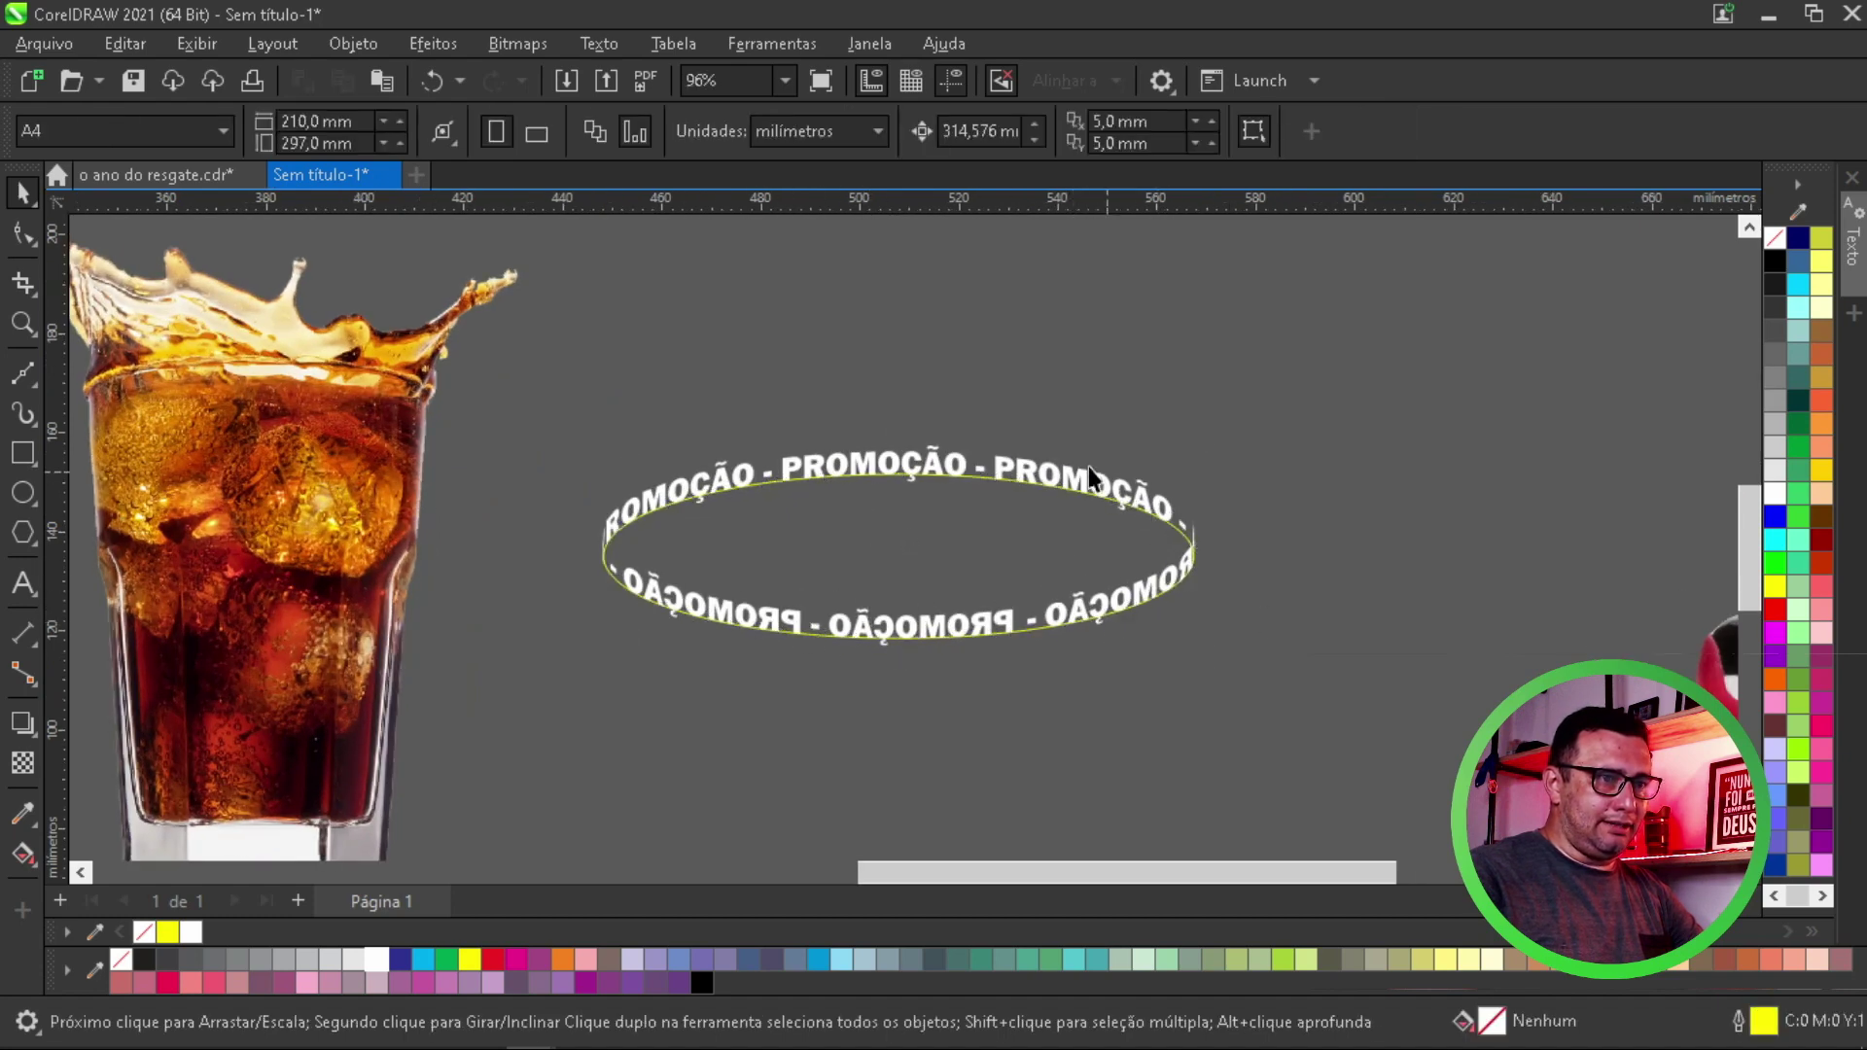
click(793, 464)
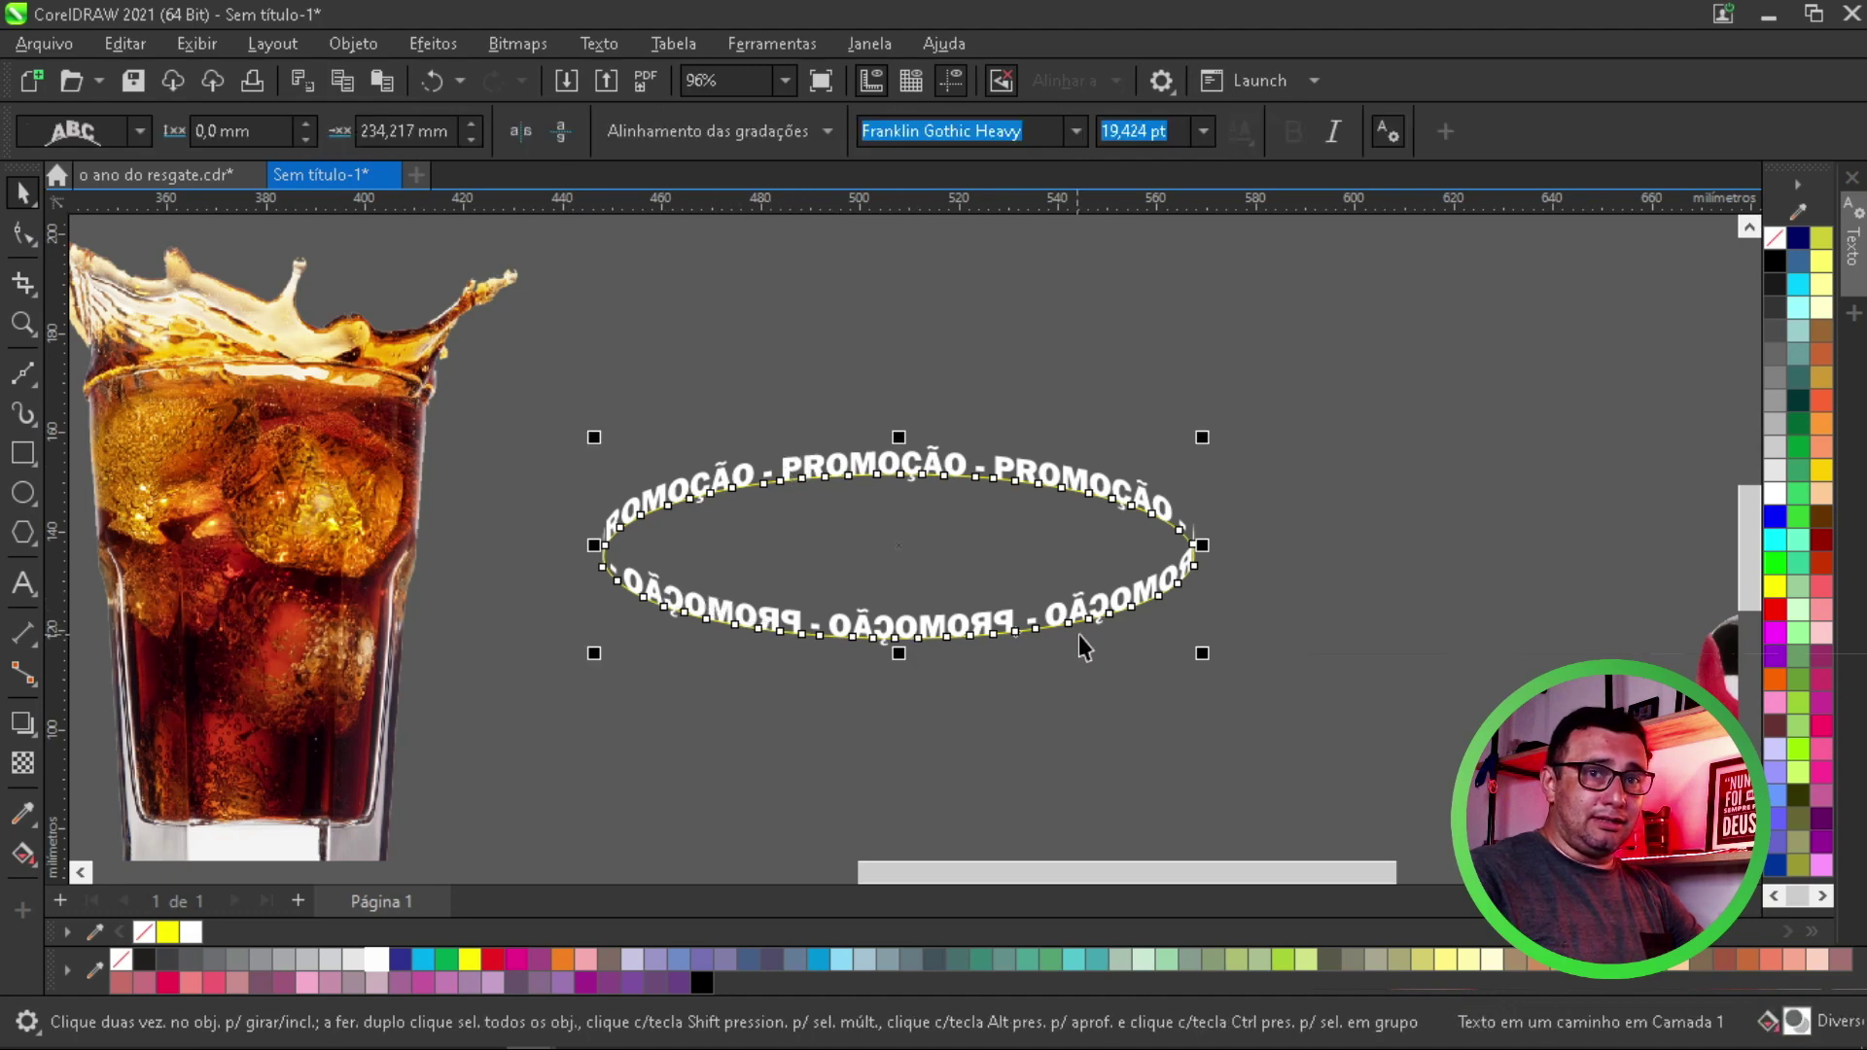
click(1081, 503)
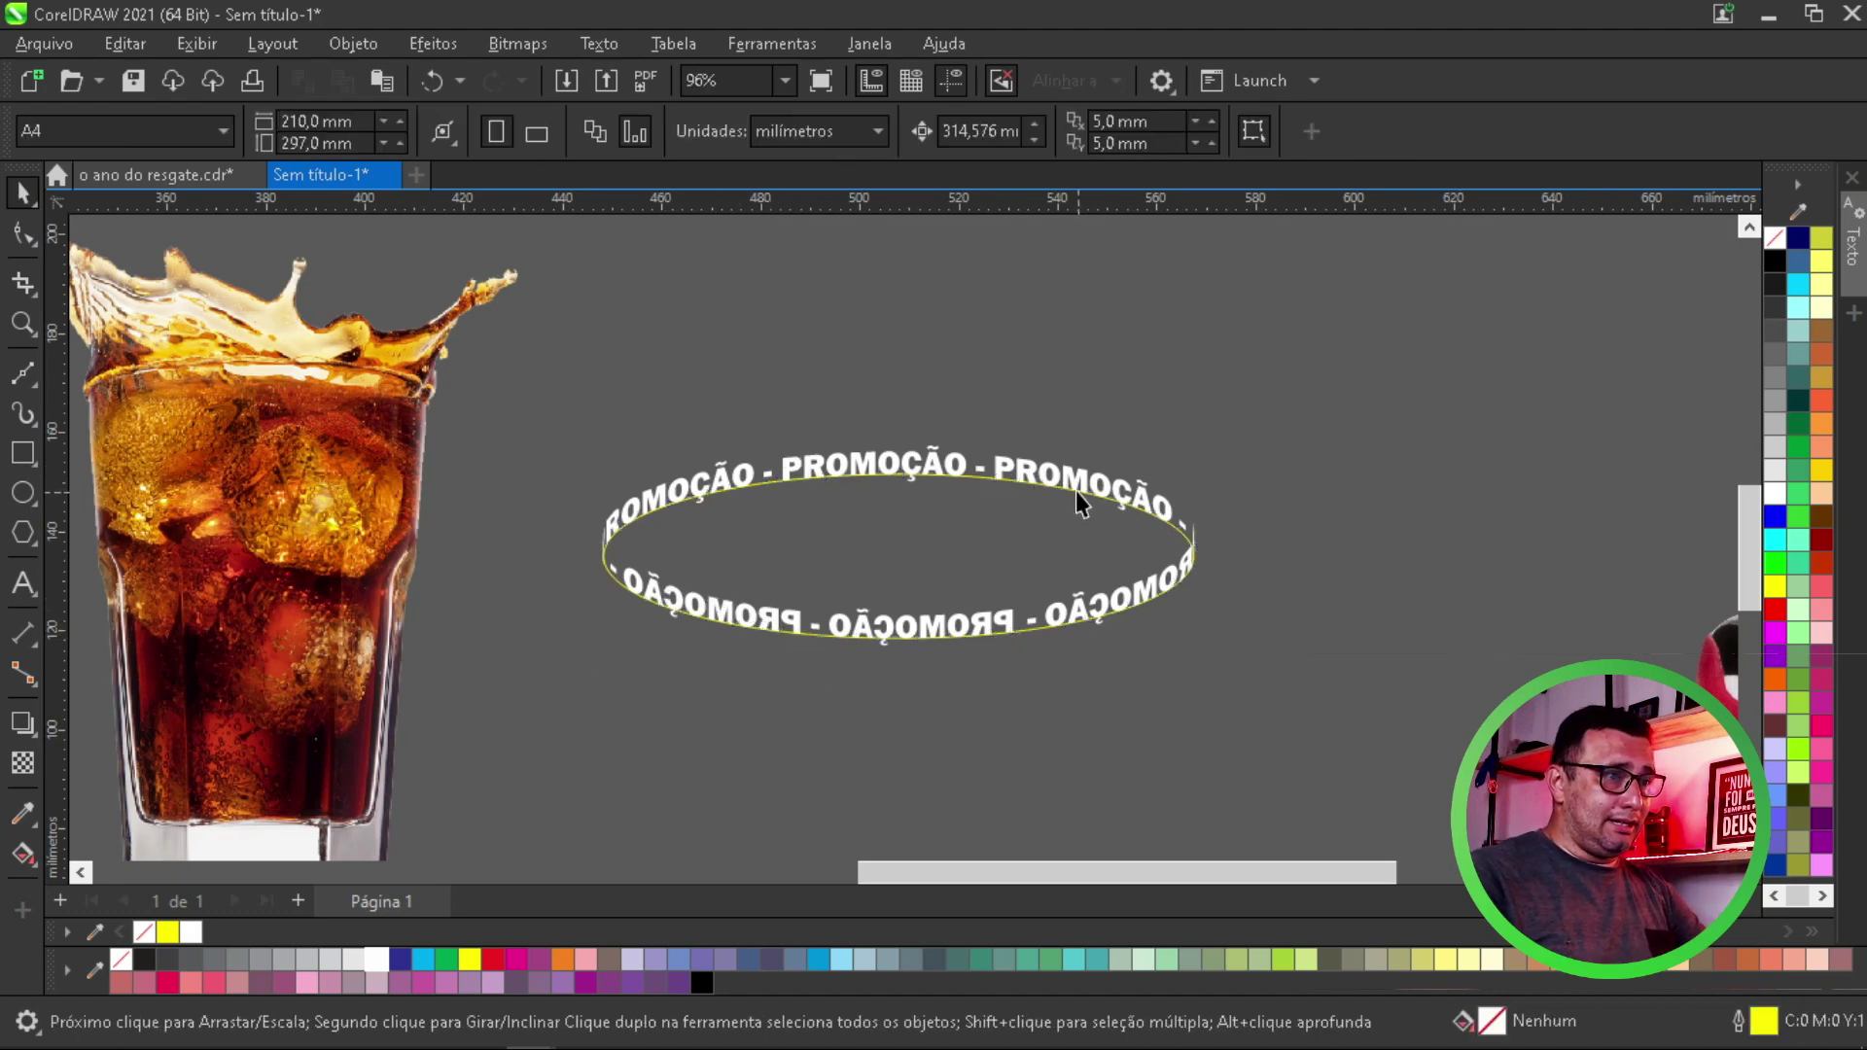
click(1091, 478)
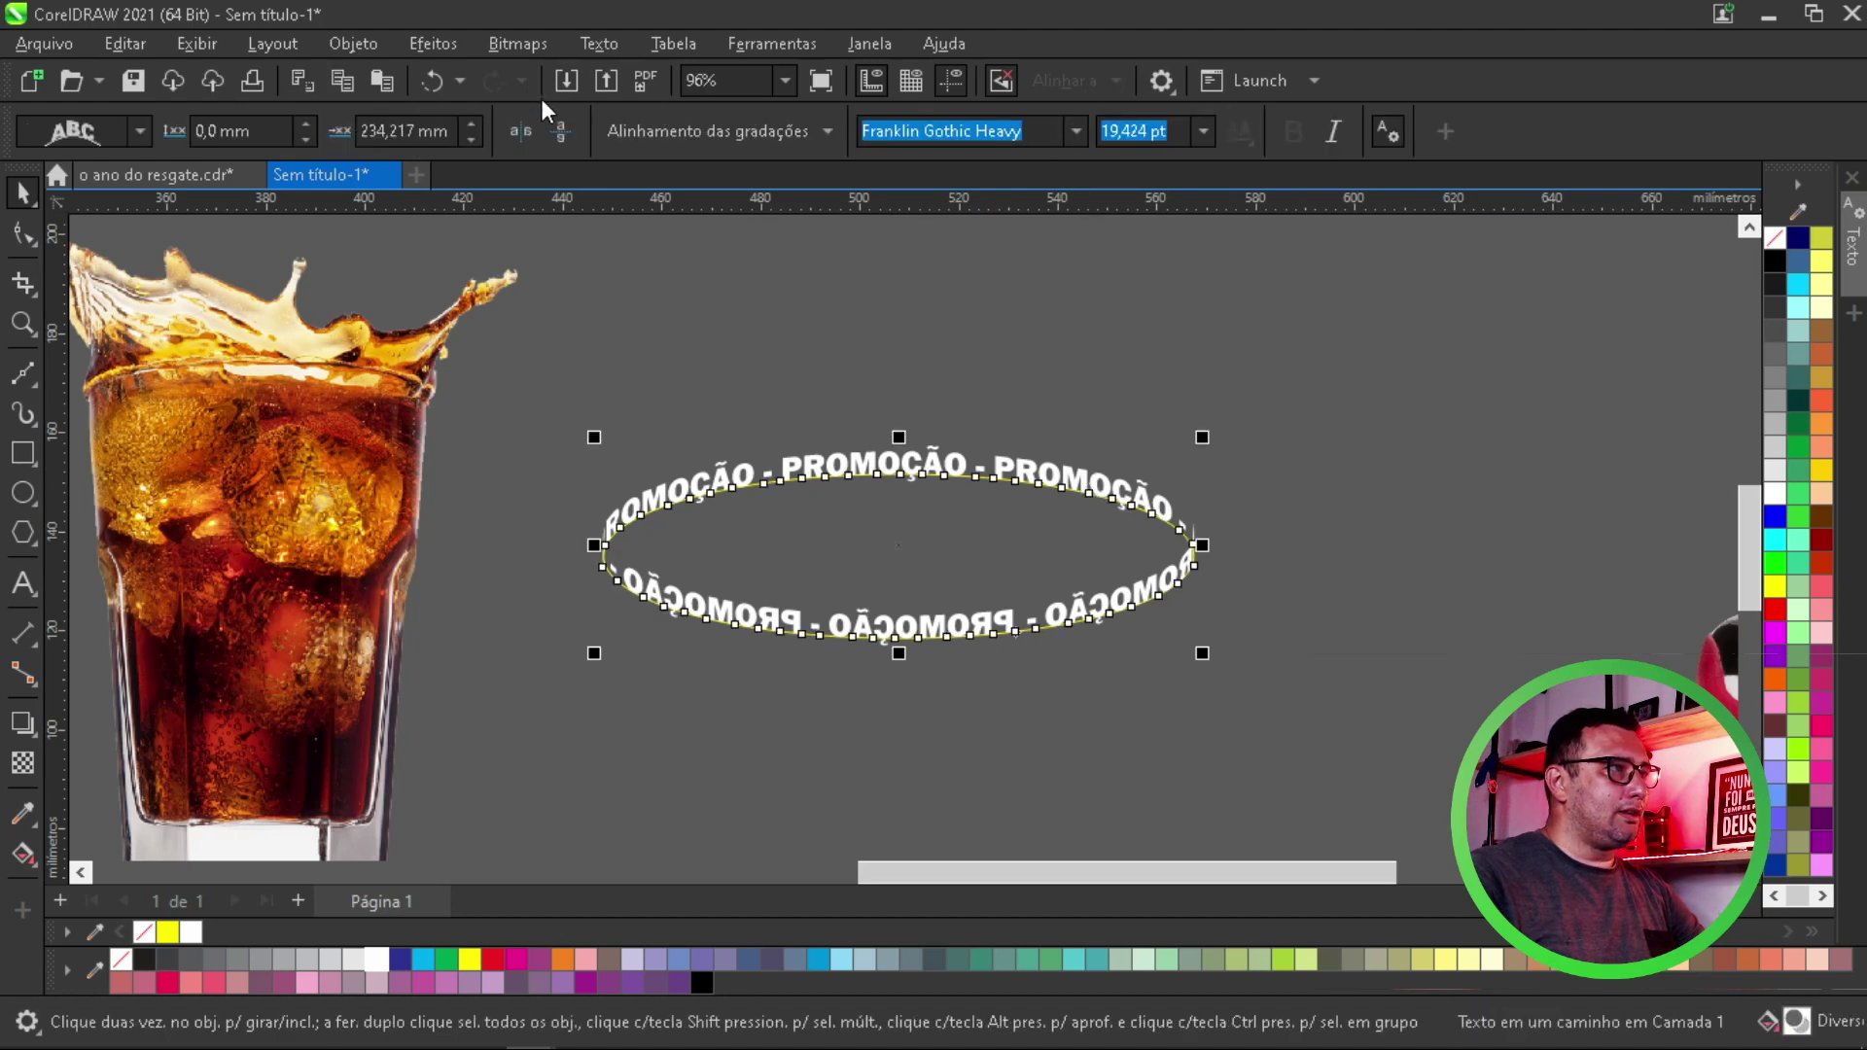
click(521, 128)
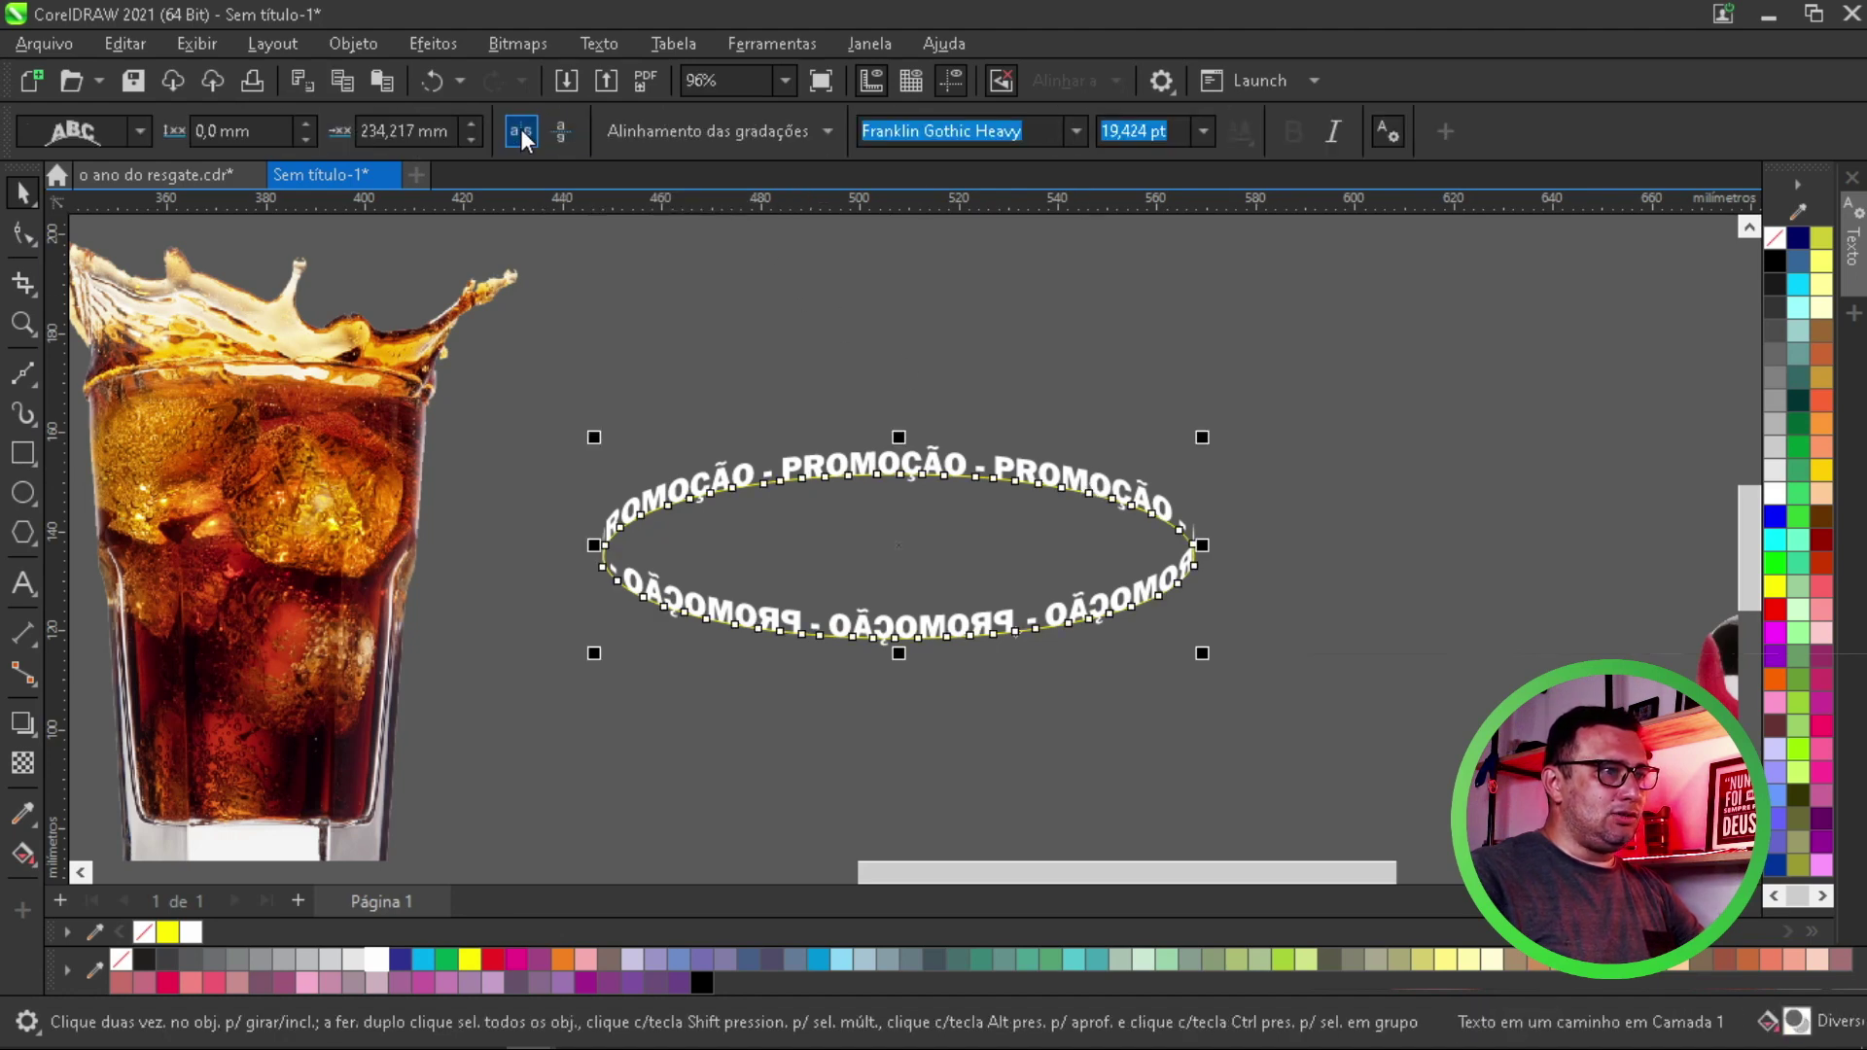
click(1031, 743)
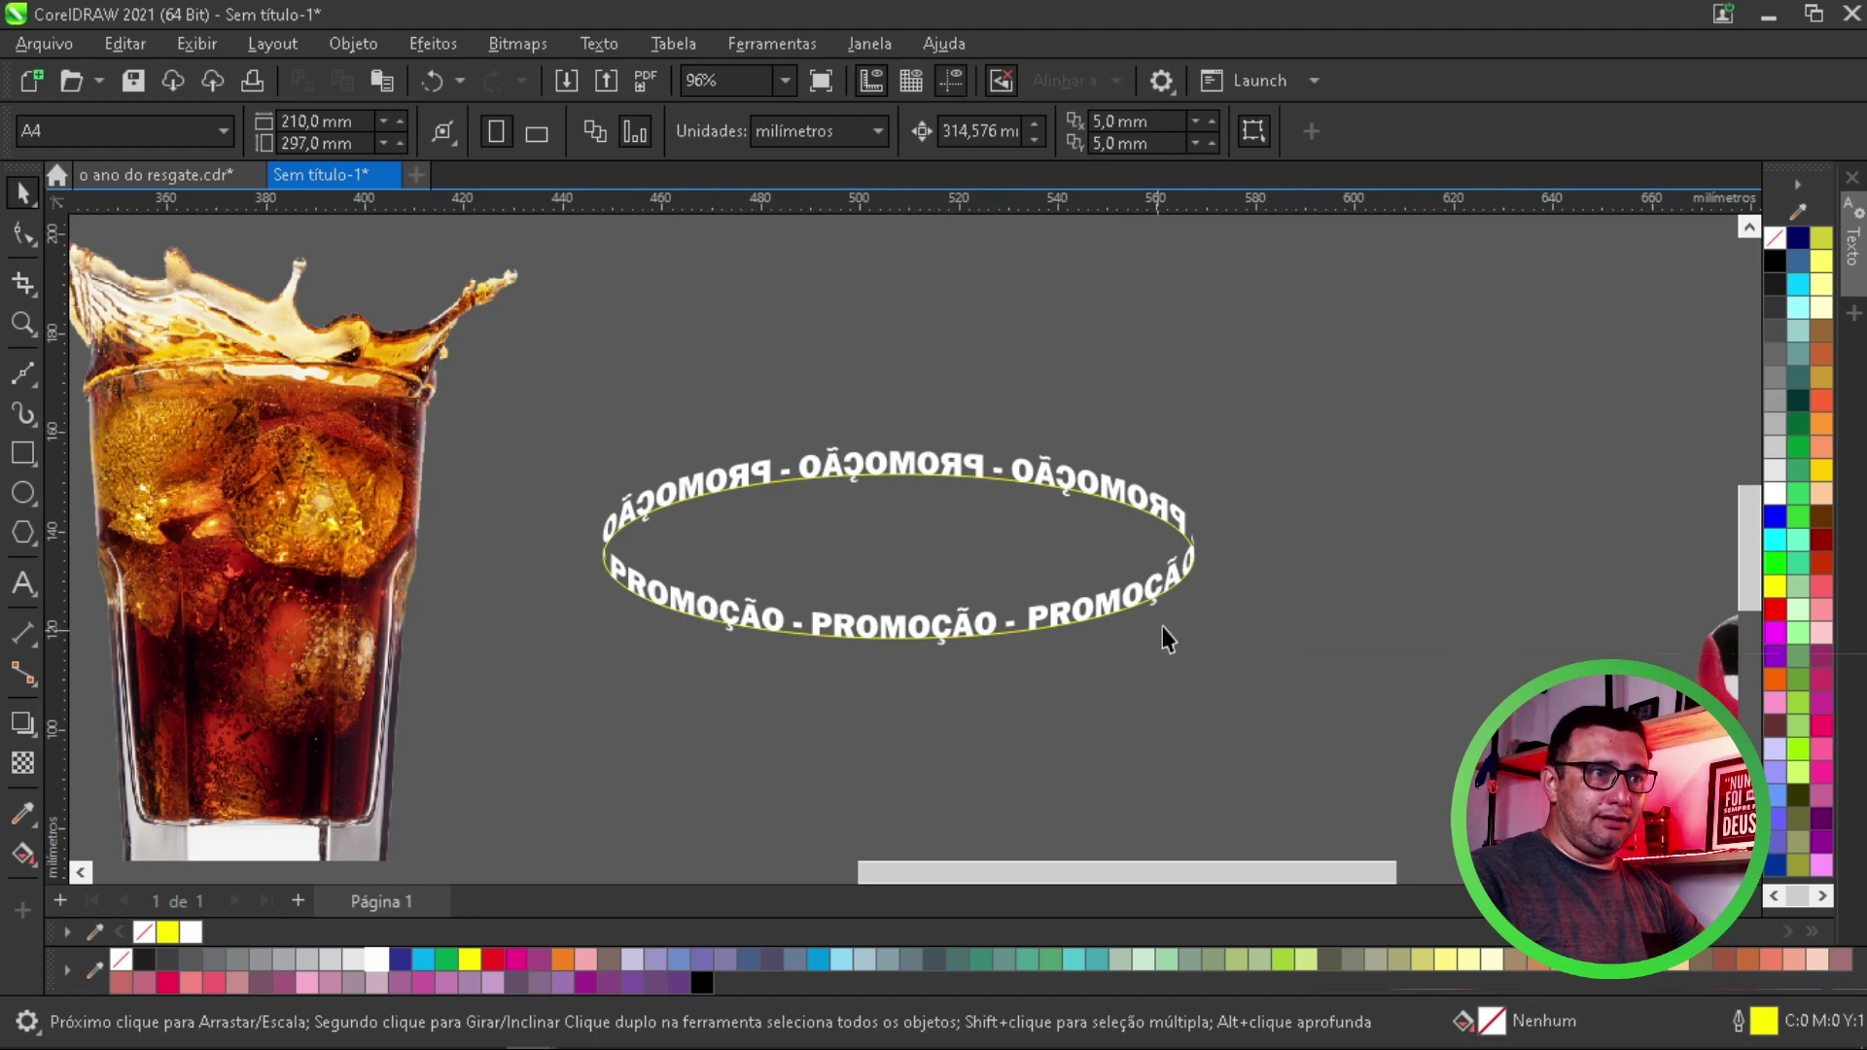
click(965, 551)
click(922, 526)
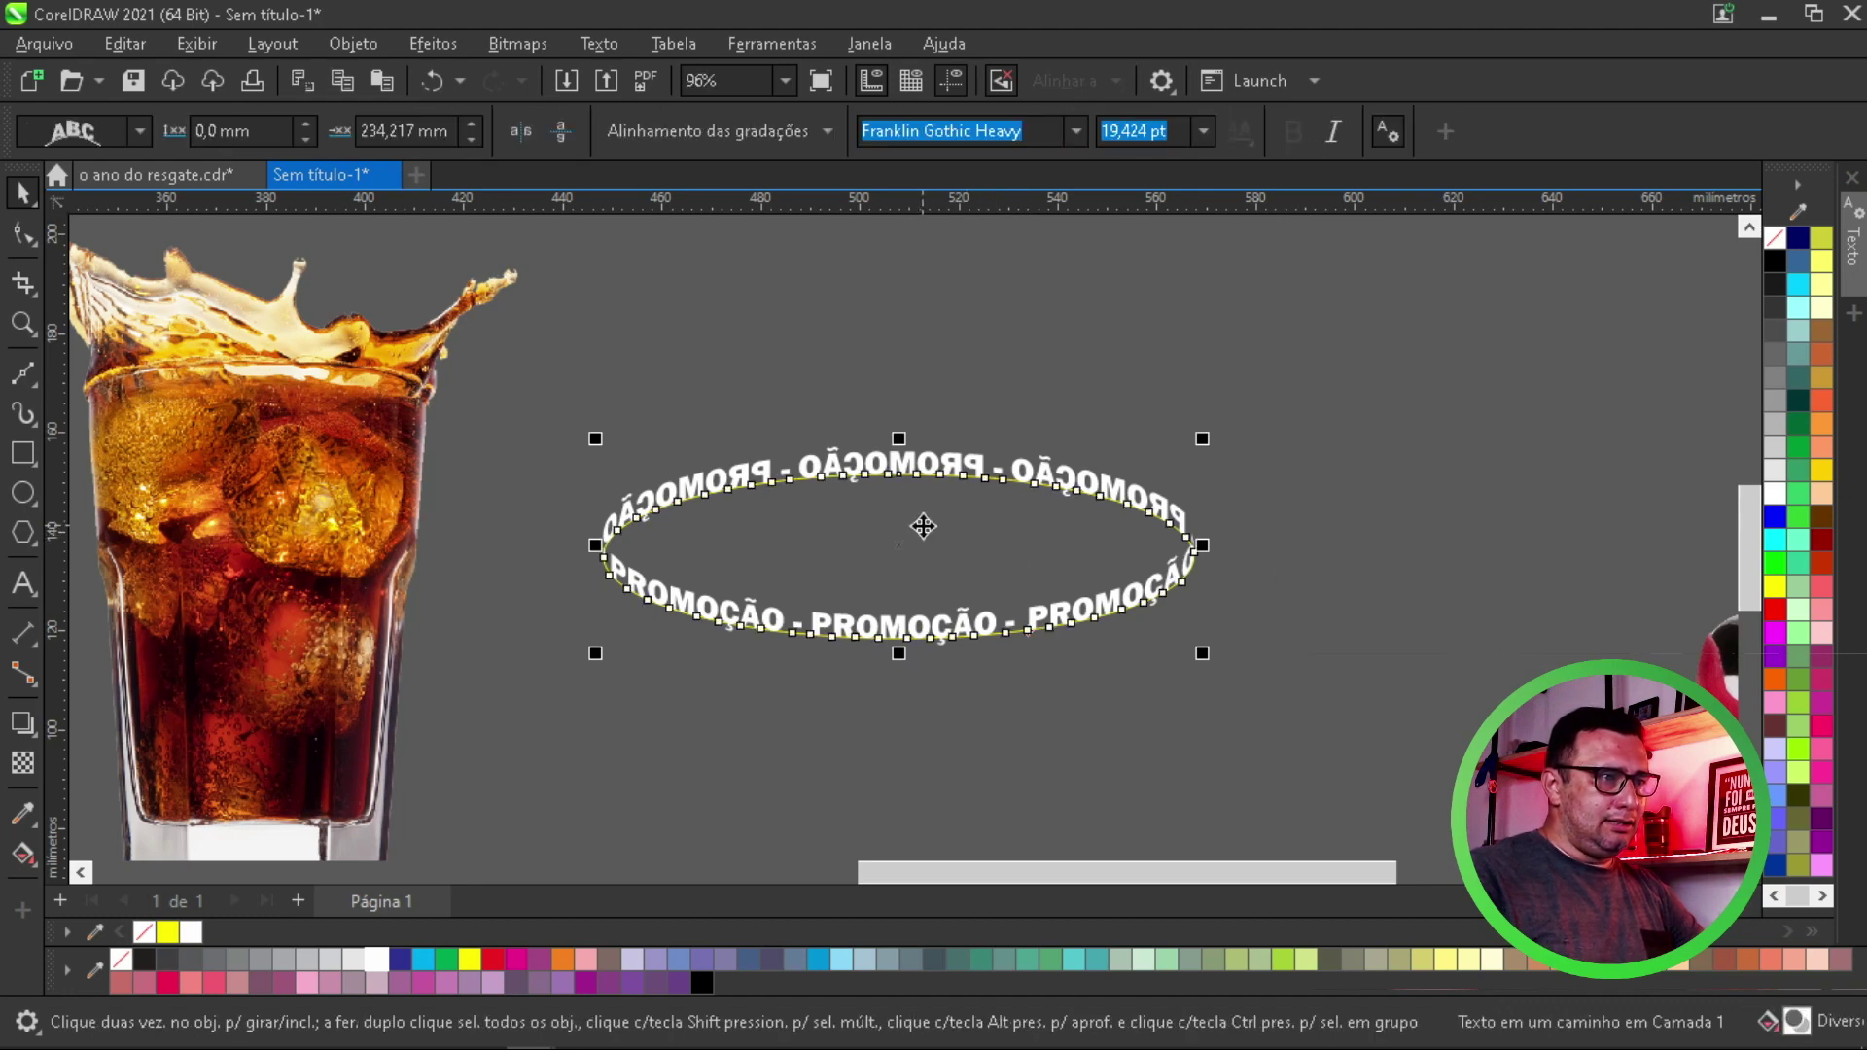
Leave a spare copy of the ring near the sneaker and move the original onto the cola glass
click(929, 525)
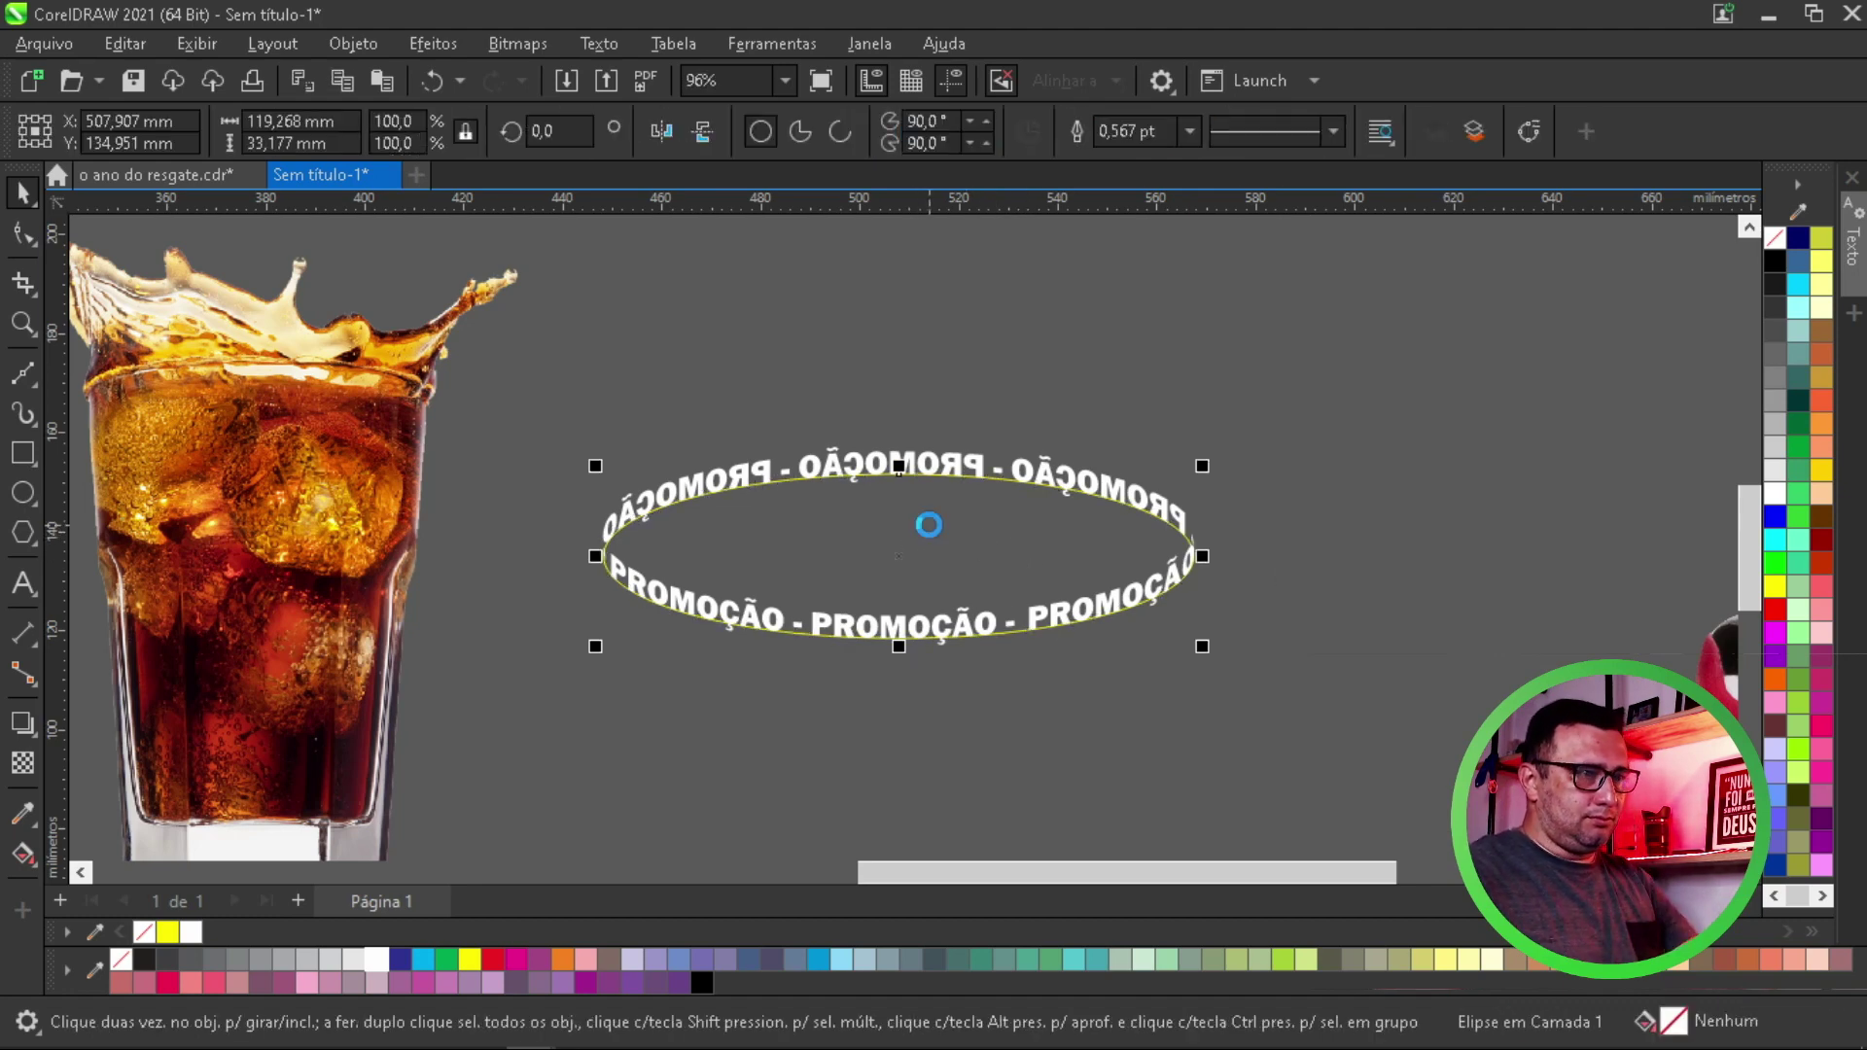
click(928, 526)
scroll(1084, 572, down, 1)
scroll(1080, 573, down, 1)
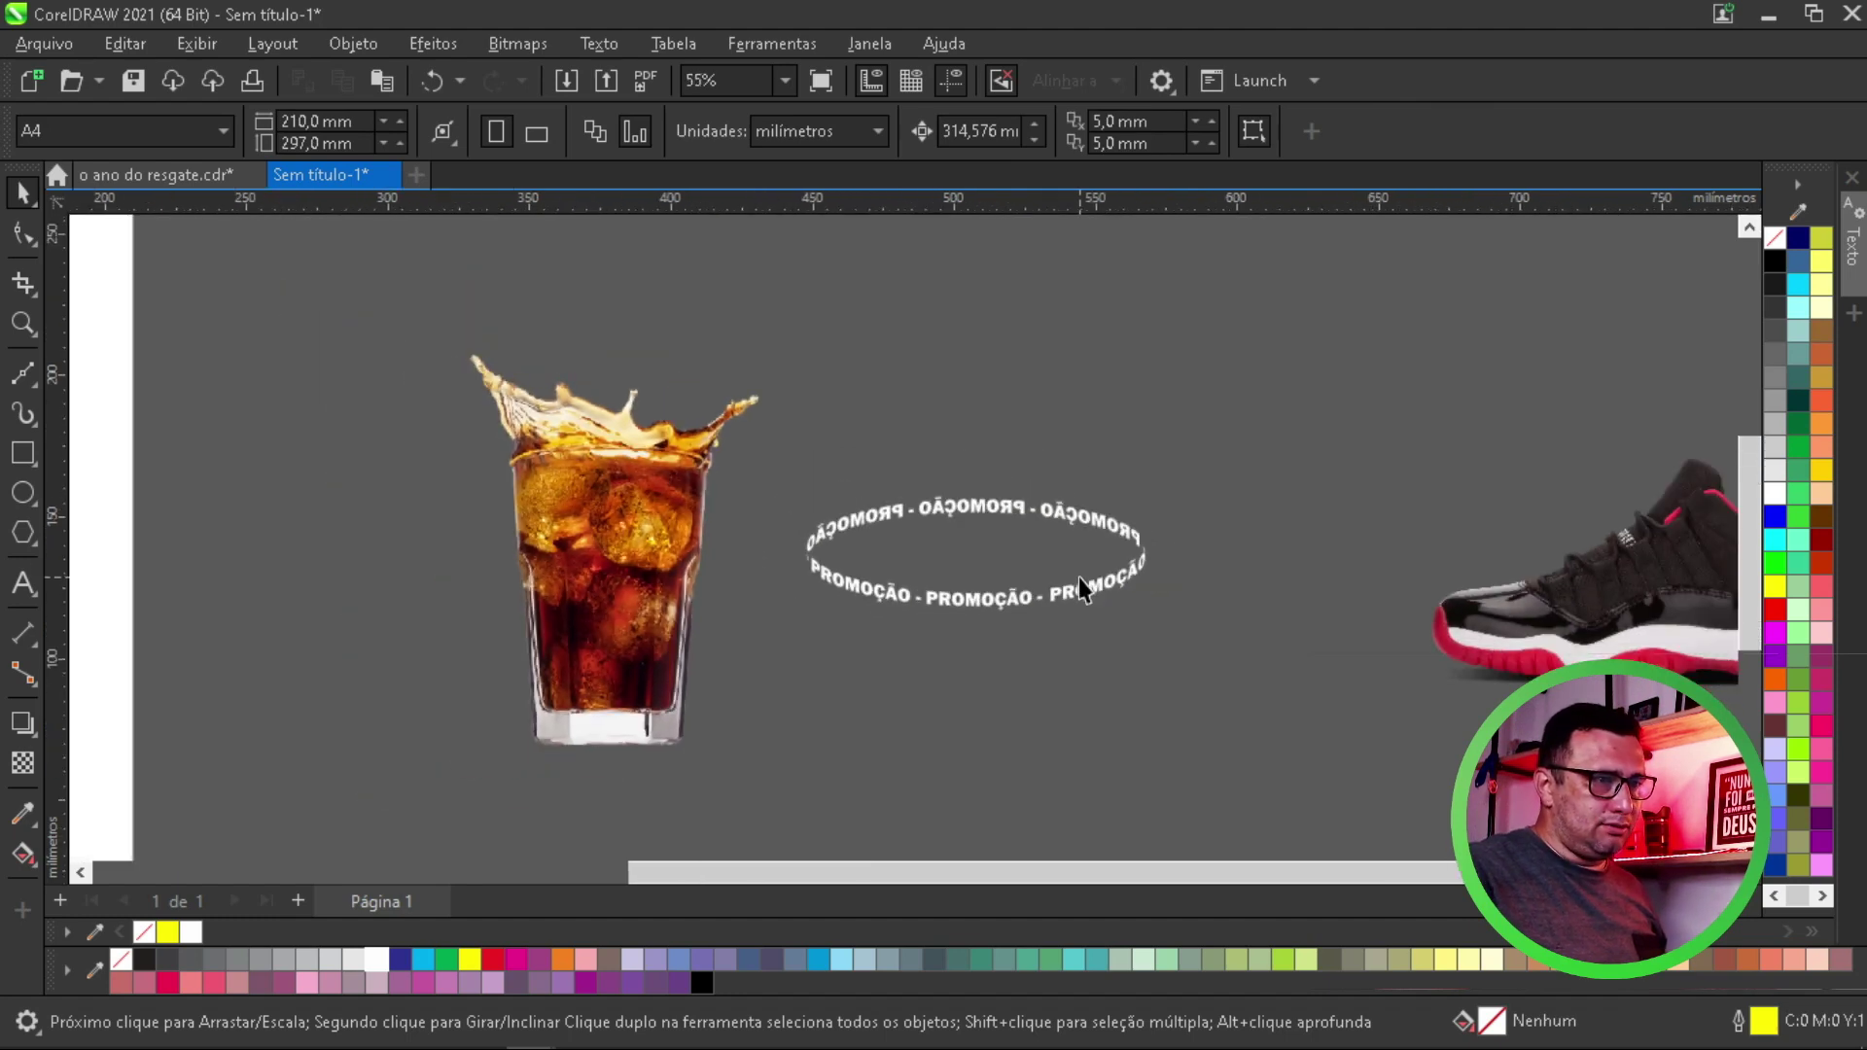
drag(1078, 582, 1417, 434)
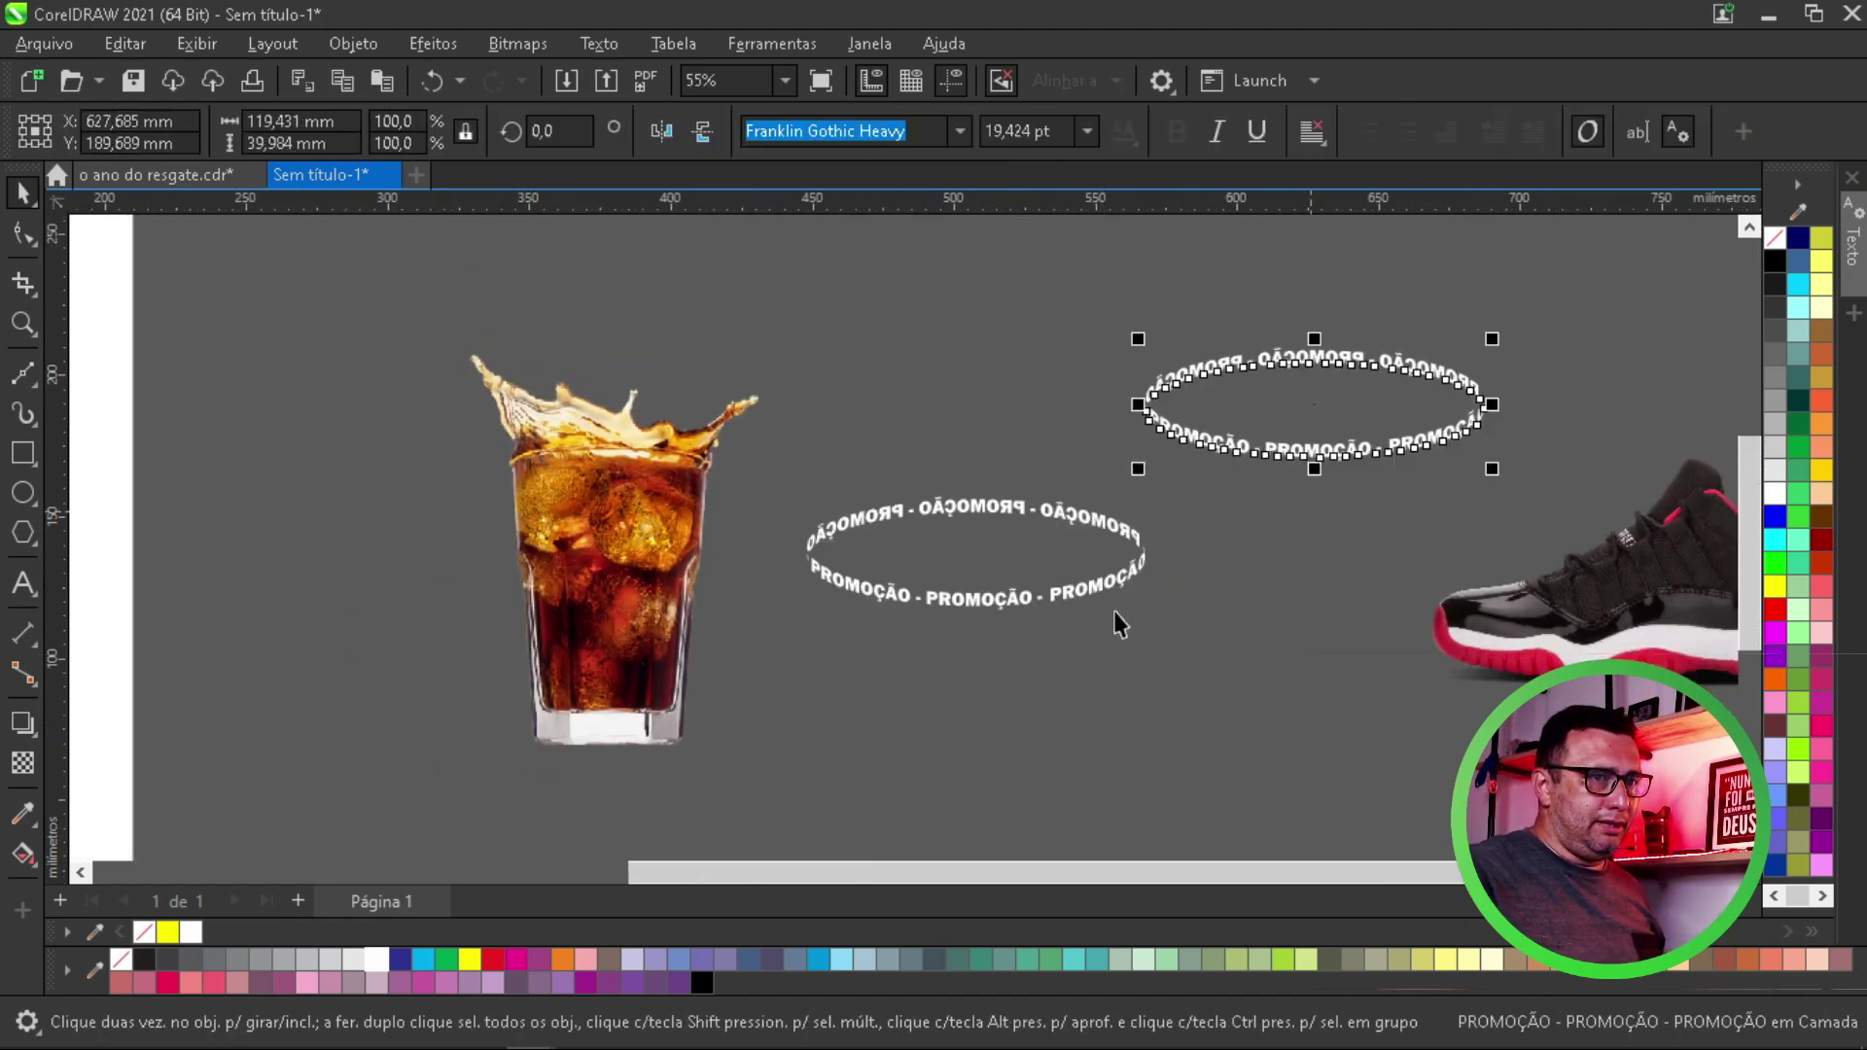
drag(1108, 595, 735, 593)
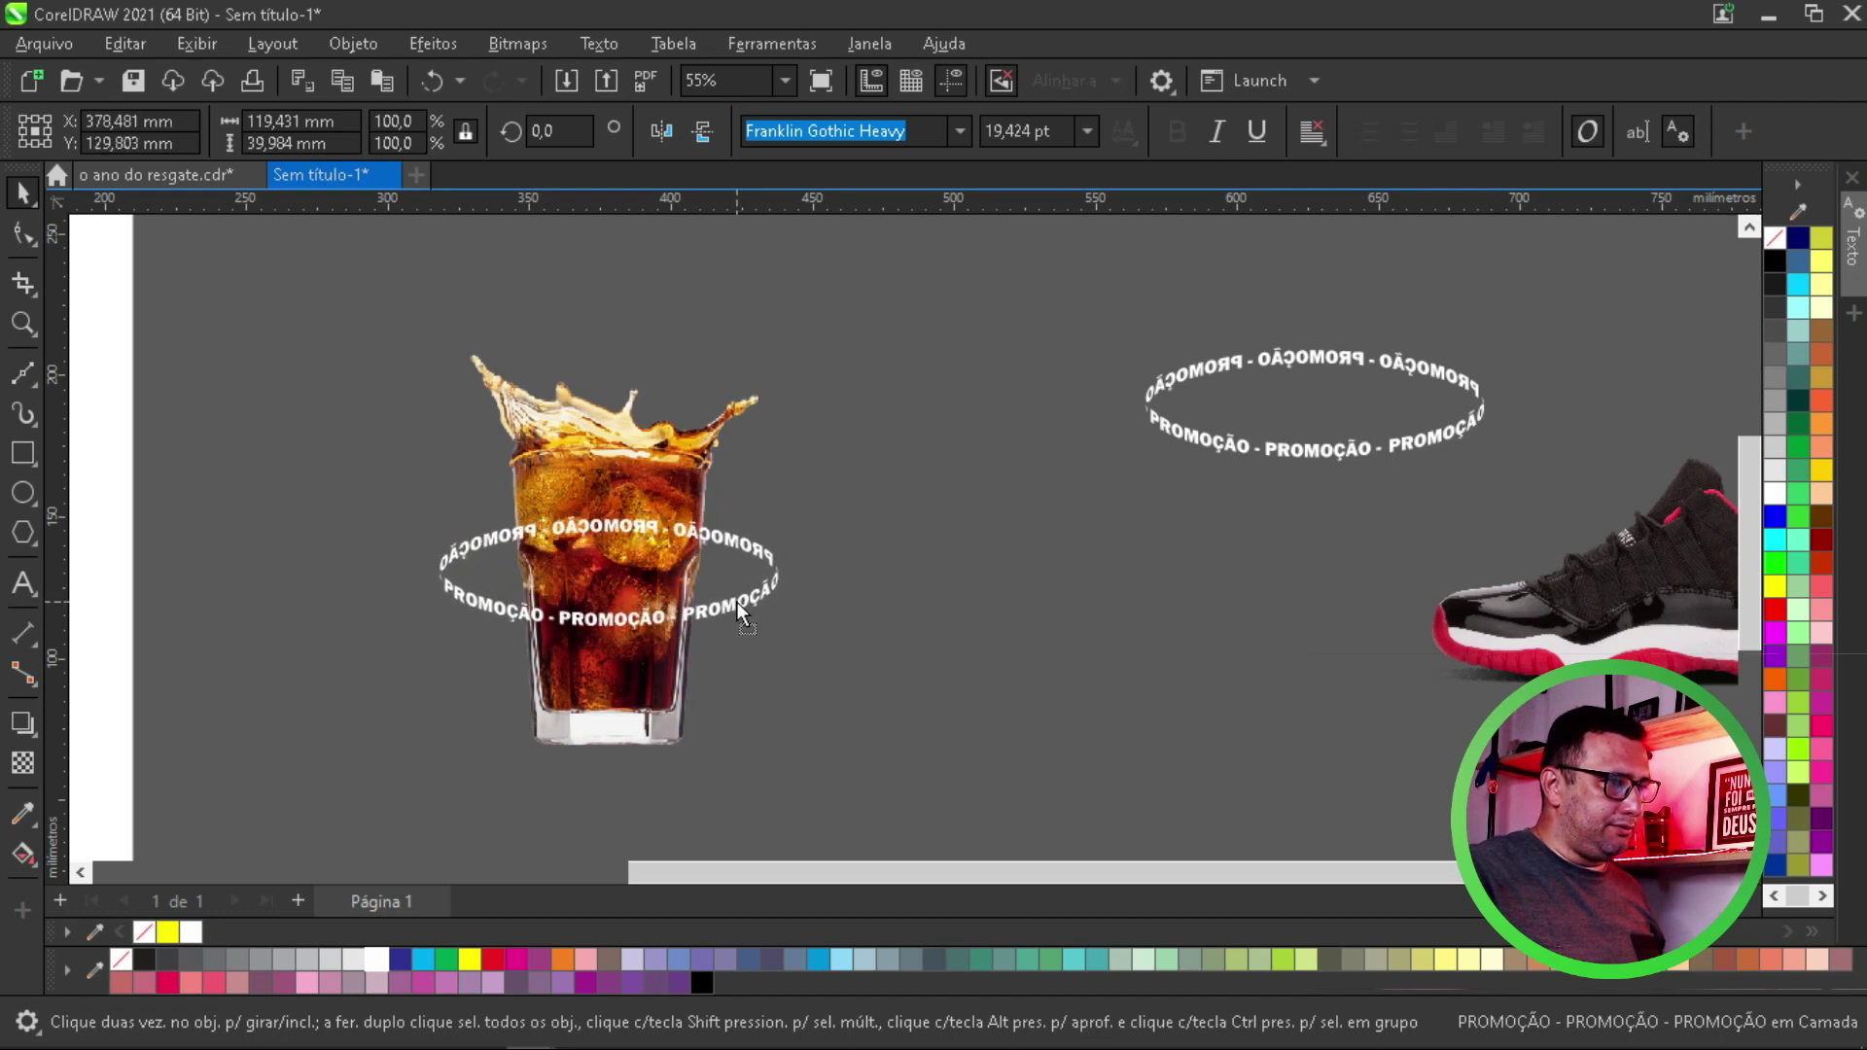
drag(735, 593, 737, 603)
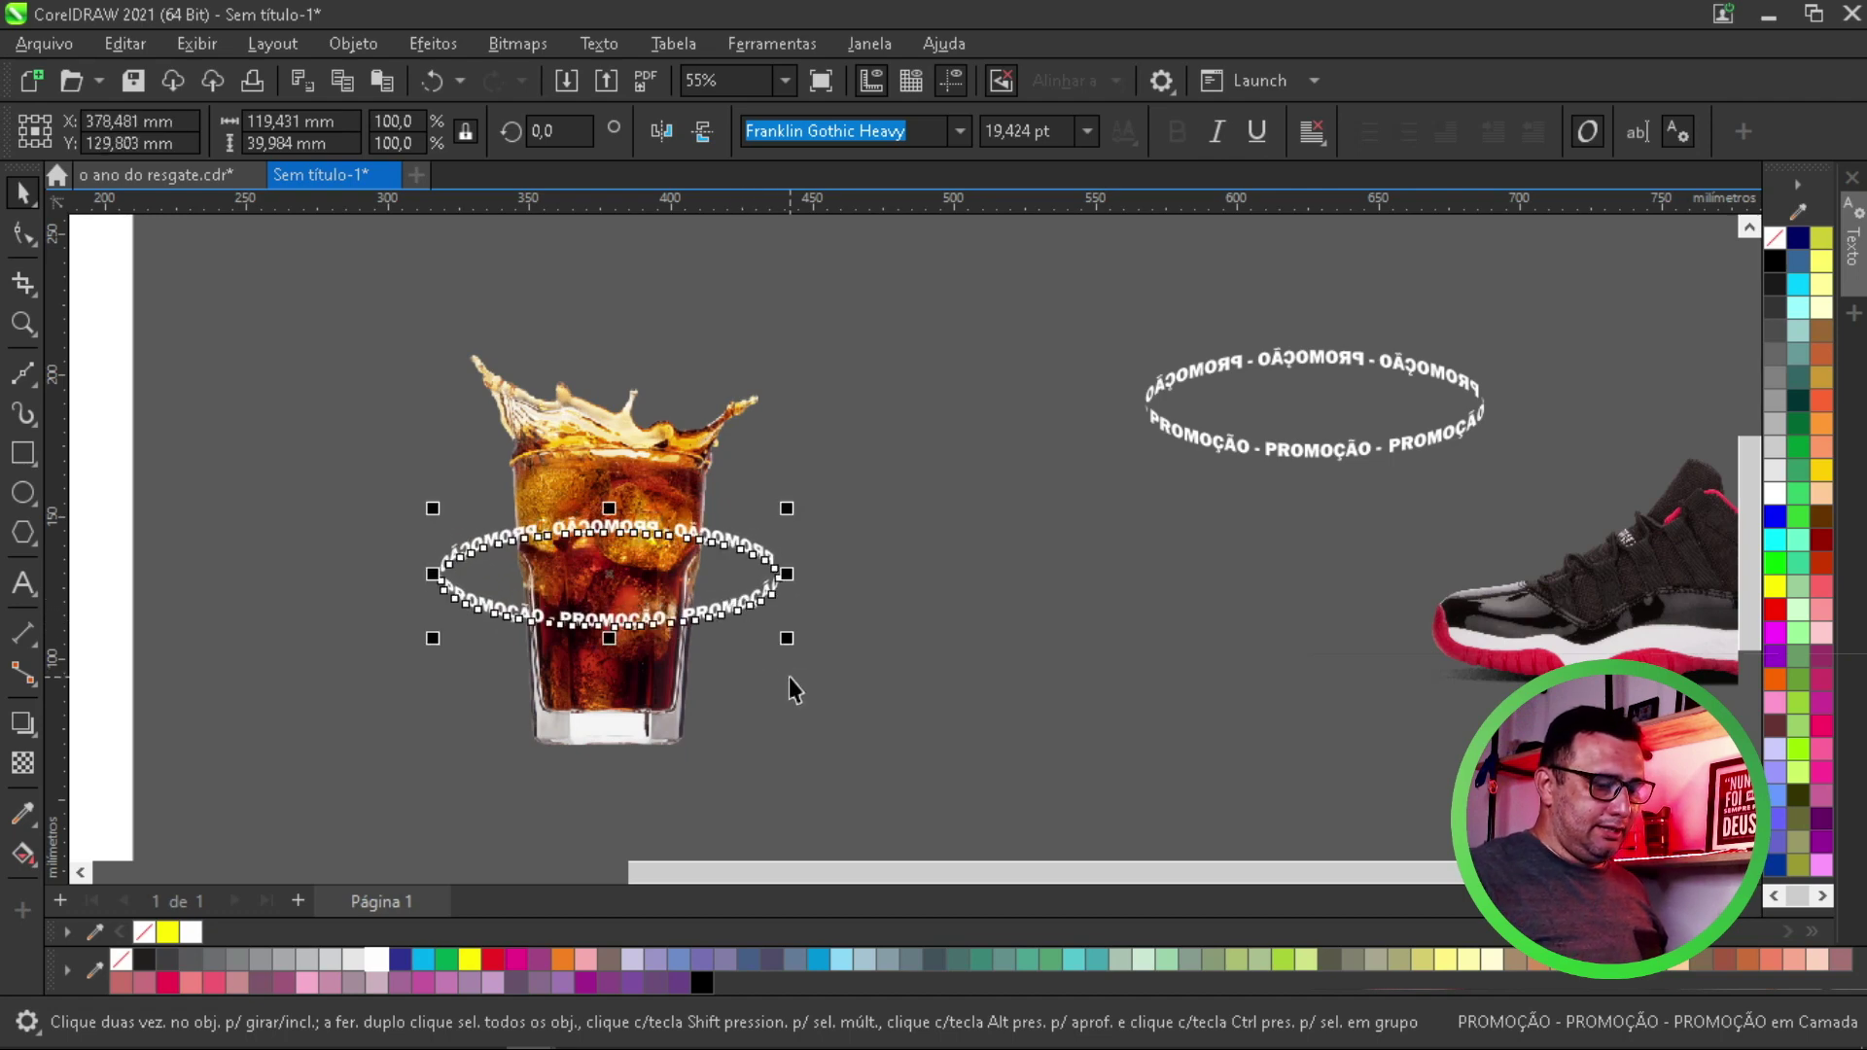
key(ctrl+Page_Down)
click(807, 696)
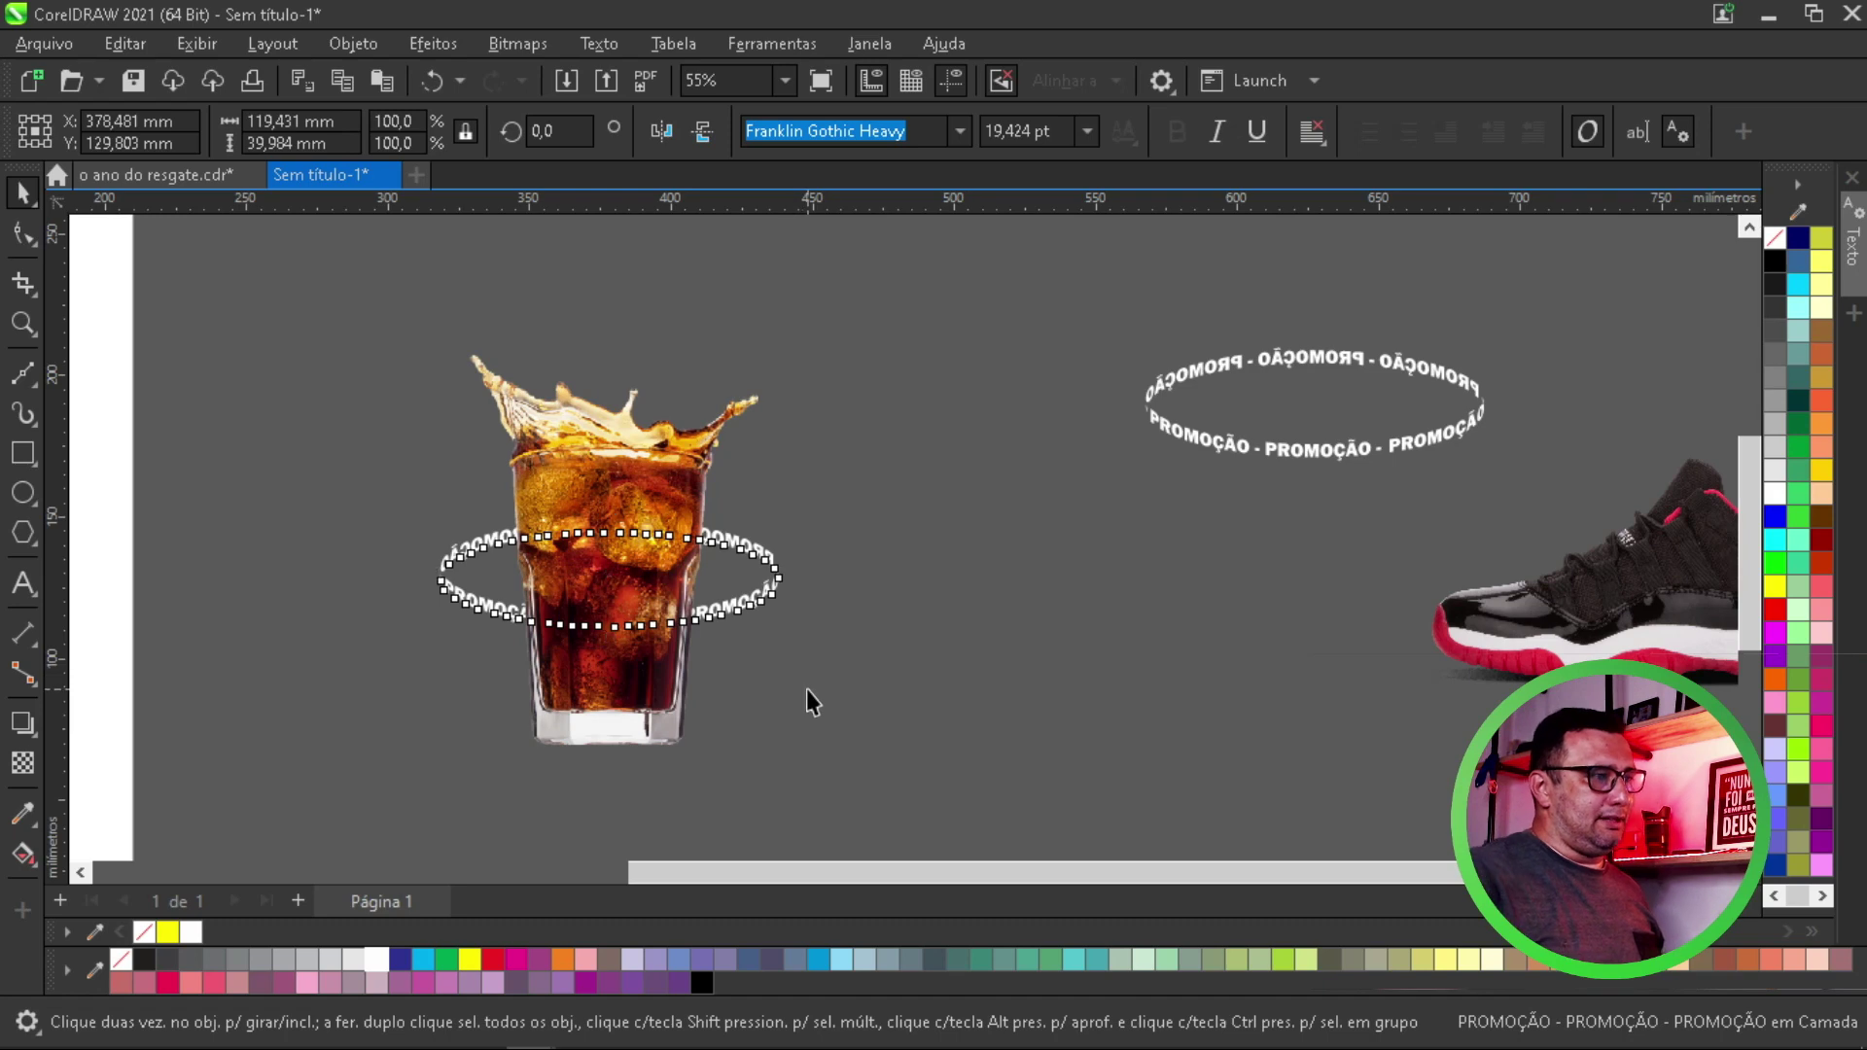
Zoom in and compare the ring behind and in front of the glass, leaving it in front
key(z)
drag(394, 325, 977, 791)
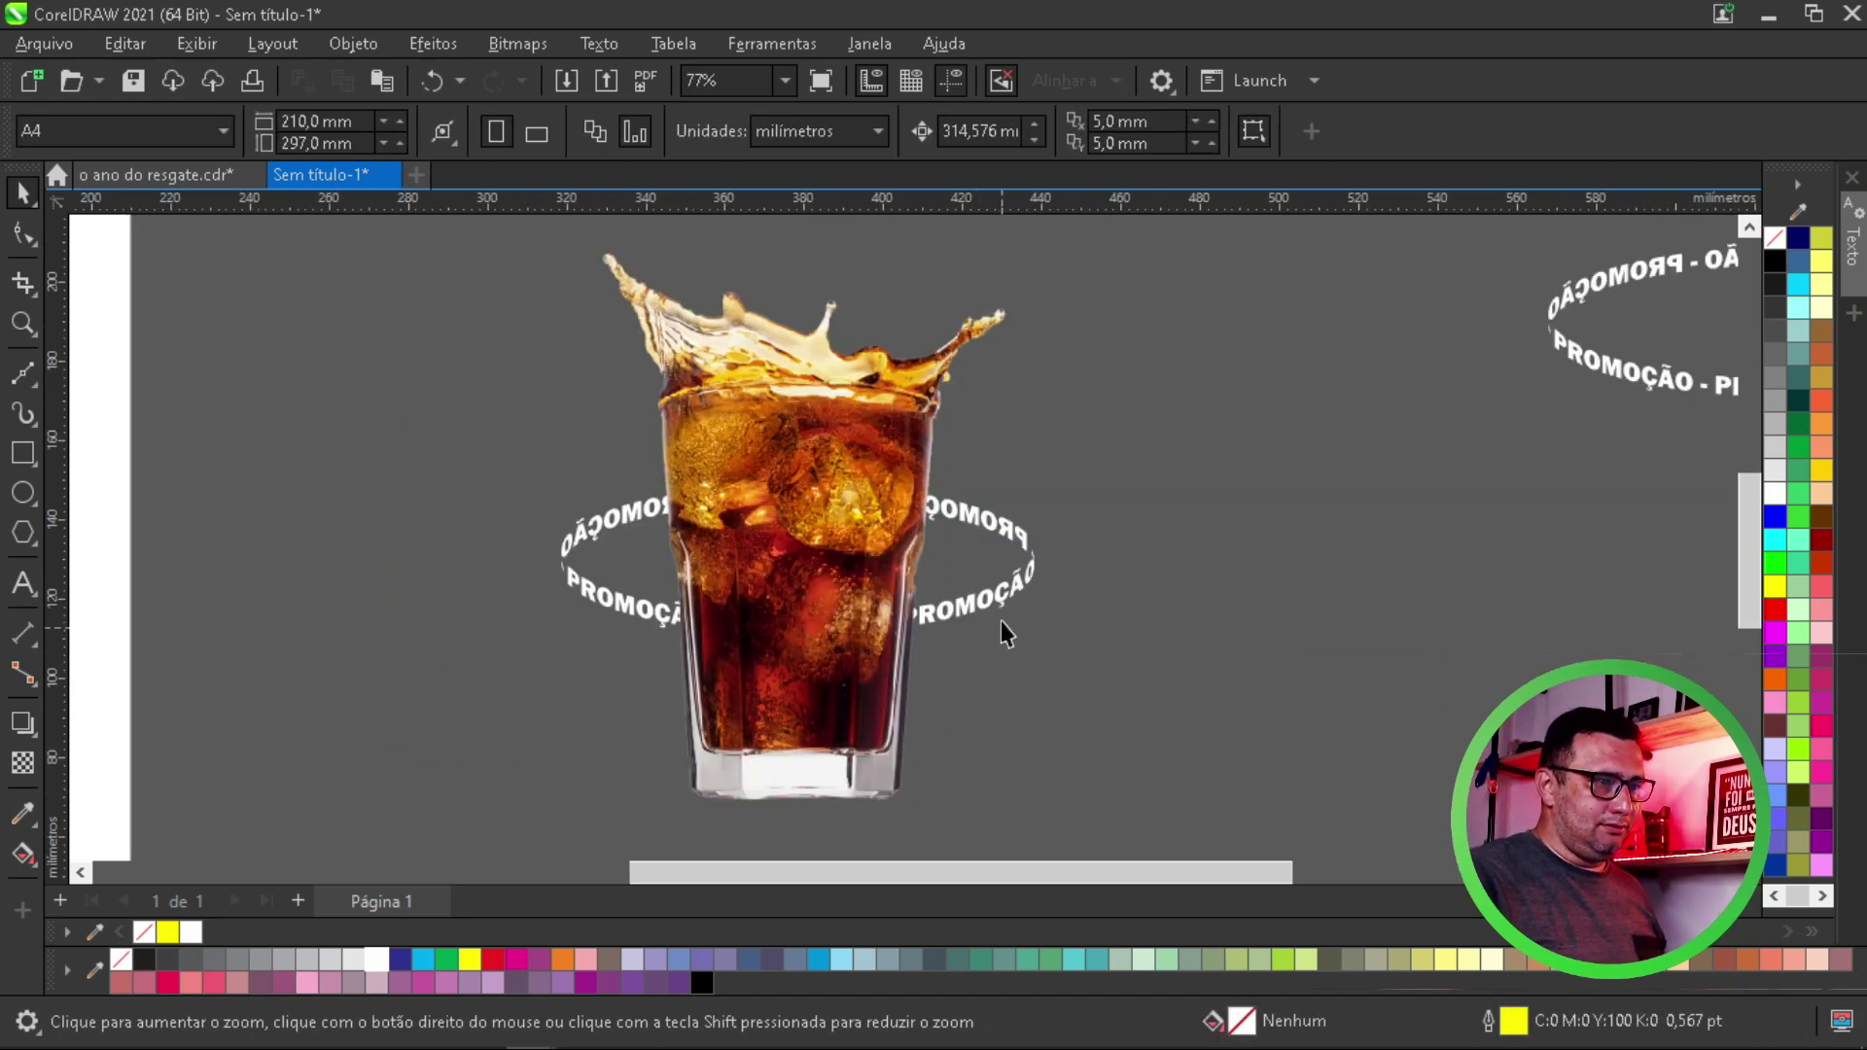
click(1007, 604)
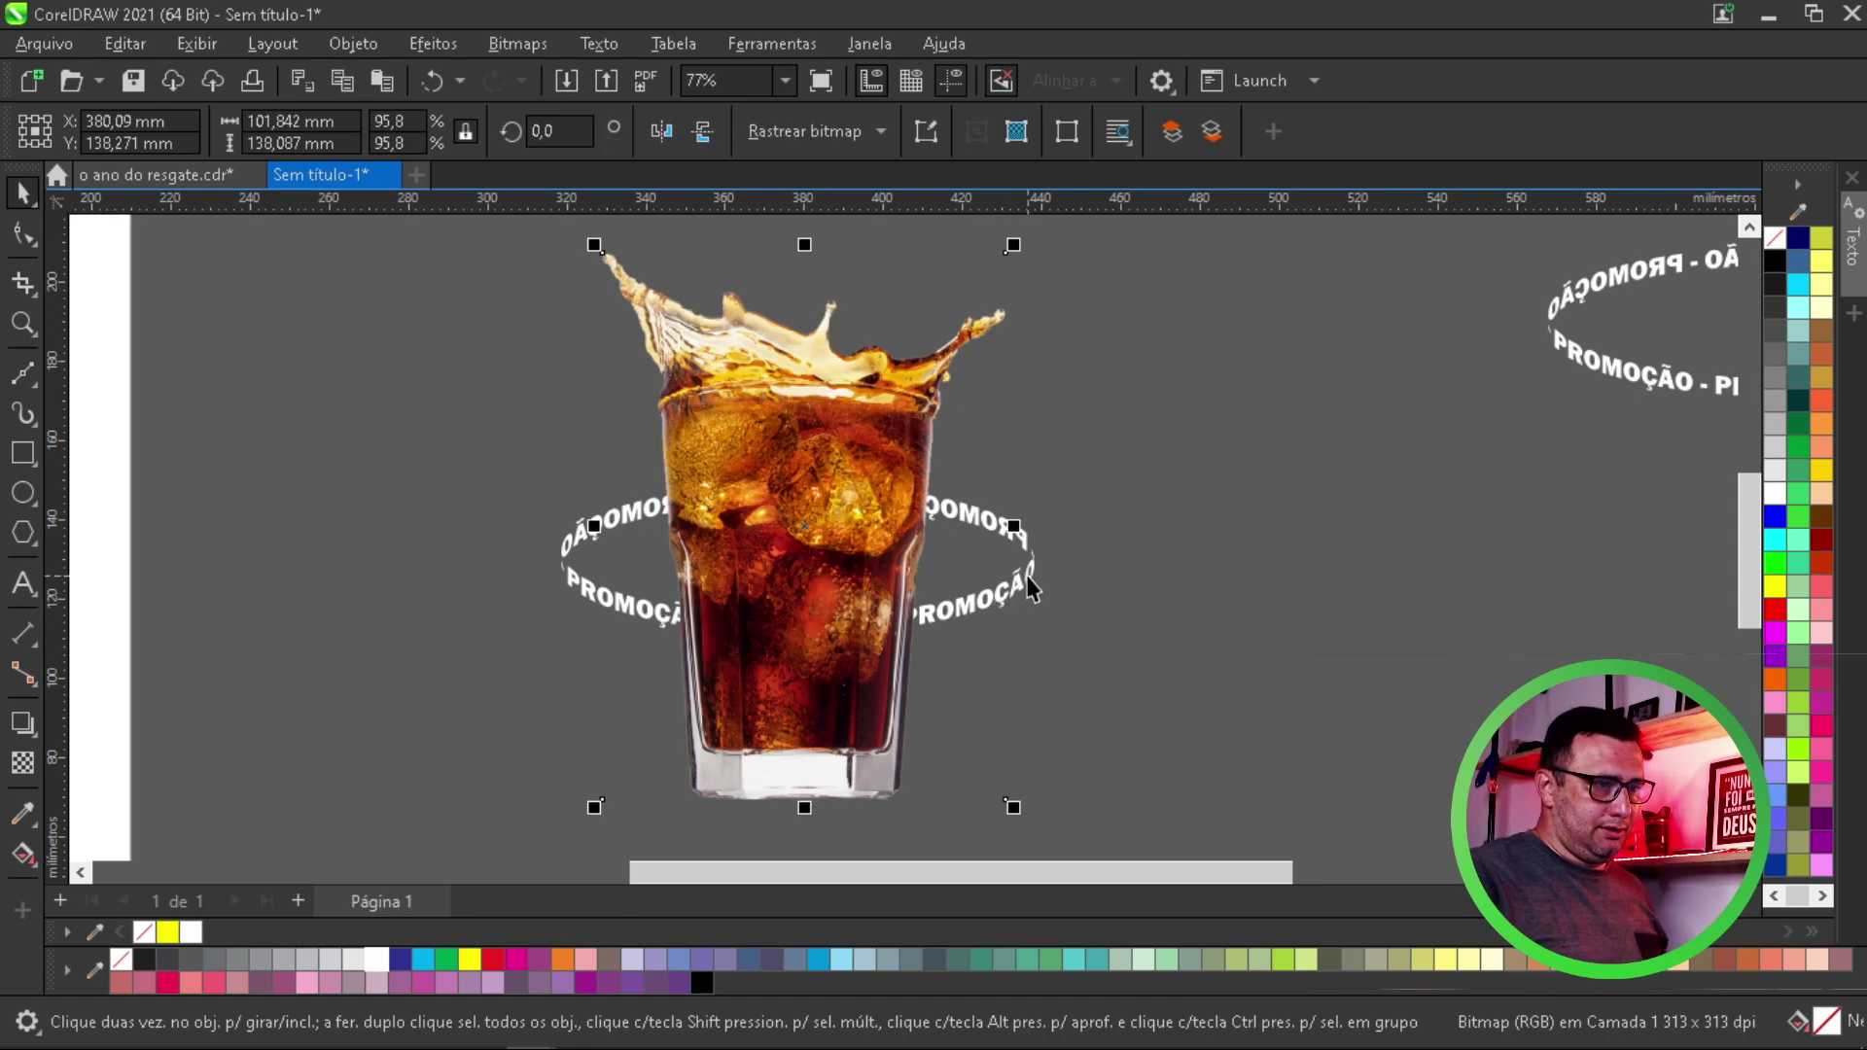
click(1029, 587)
key(shift+Page_Up)
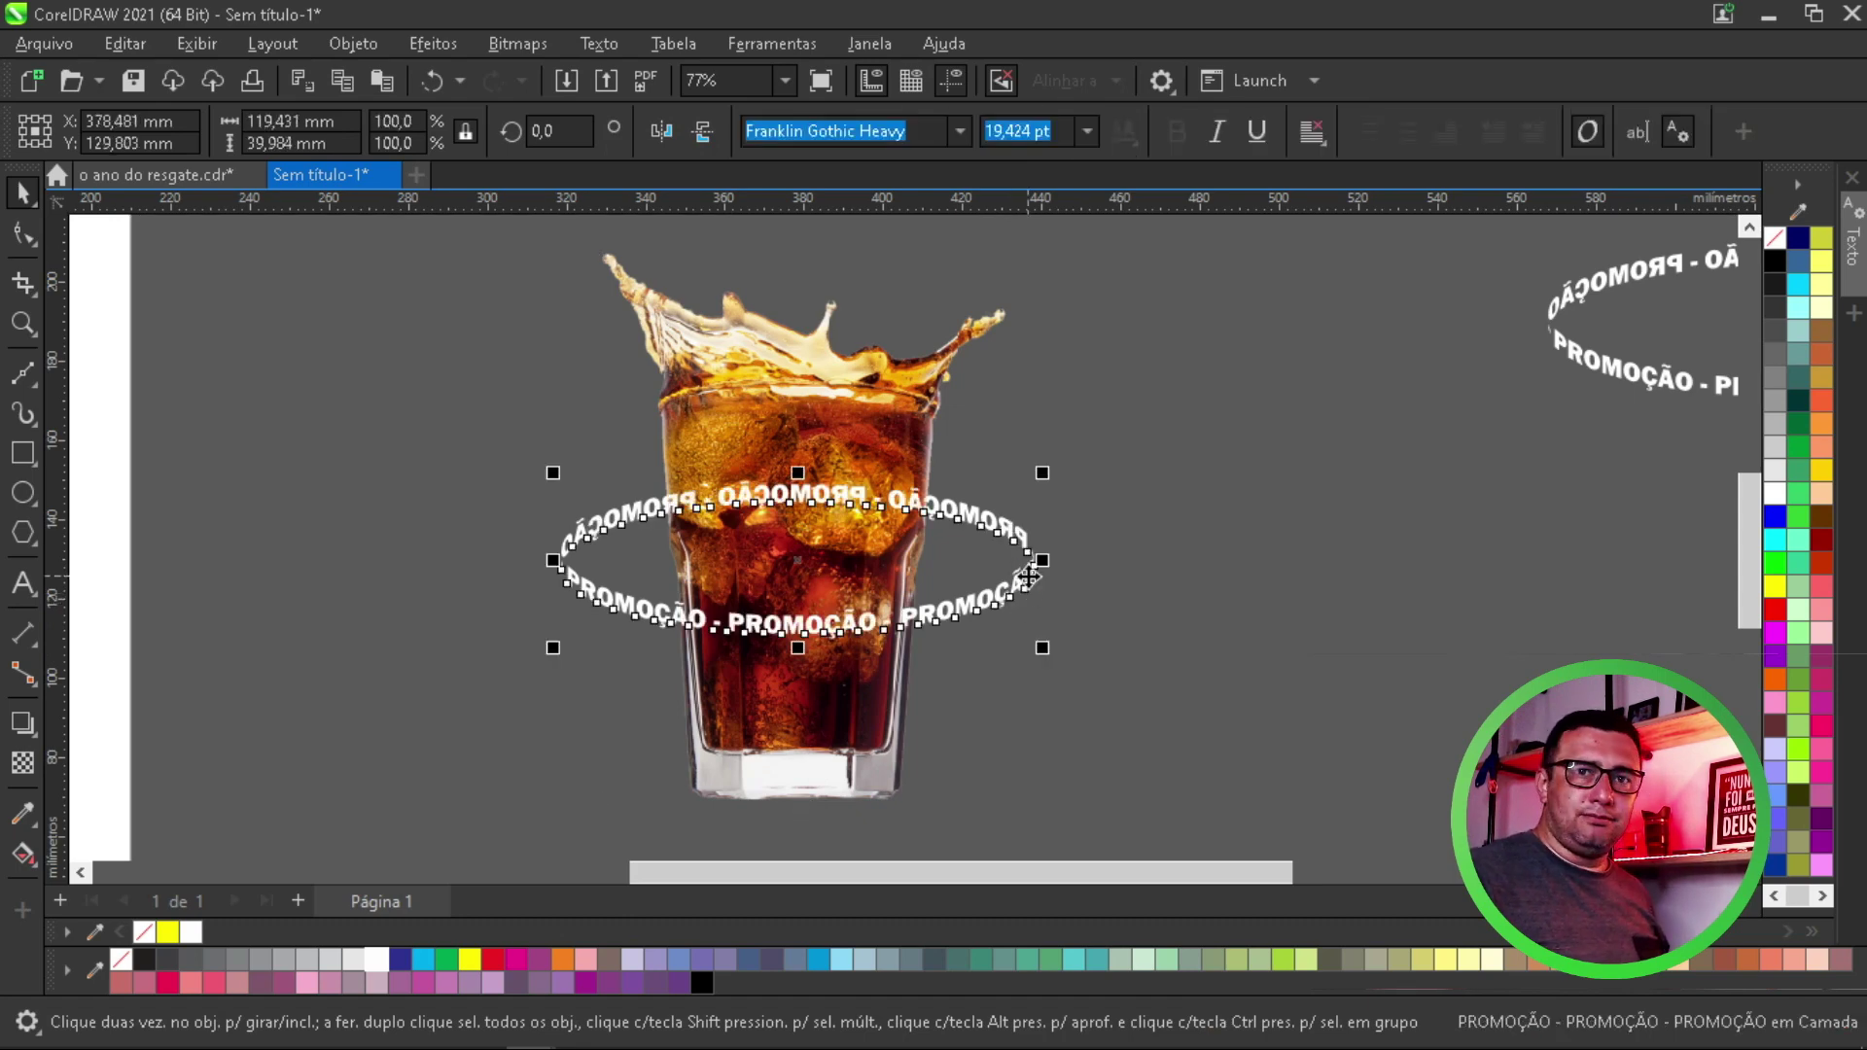
key(ctrl+Page_Down)
key(ctrl+Page_Up)
key(ctrl+Page_Down)
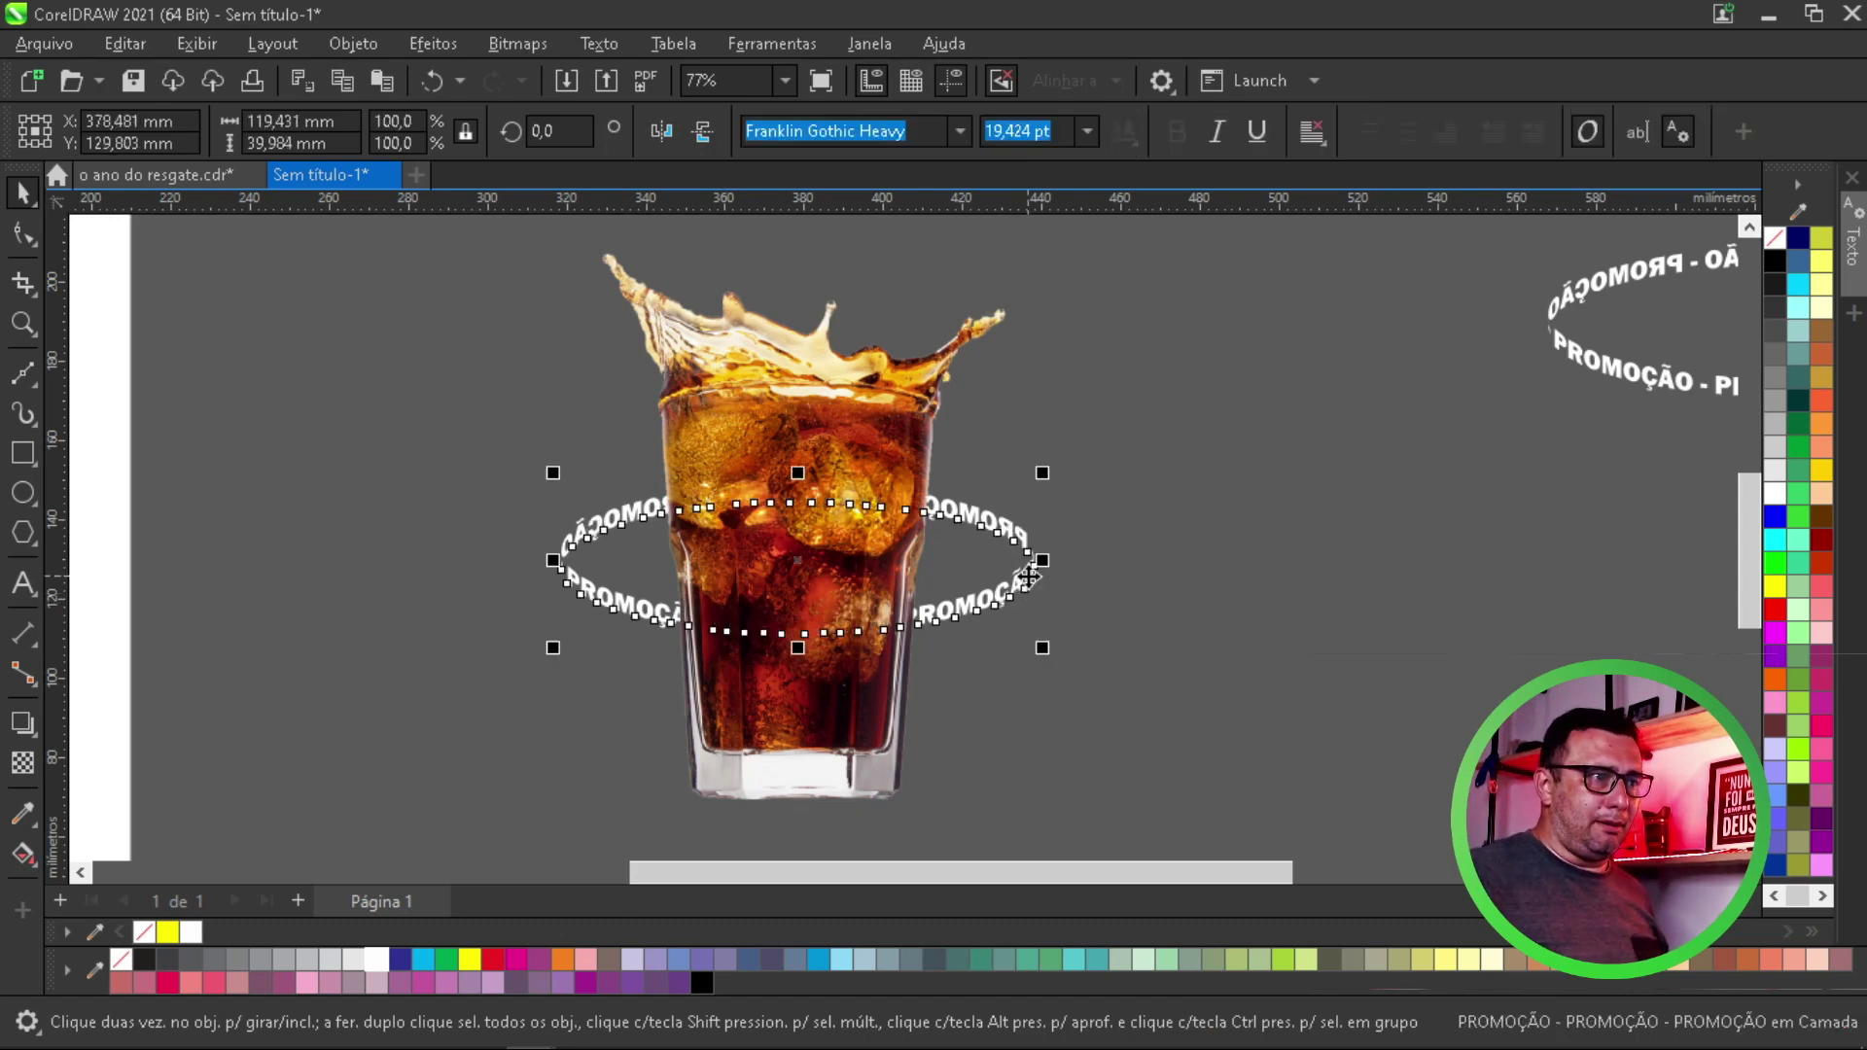
key(ctrl+Page_Up)
Tilt the ring about 7° around the glass
click(1112, 572)
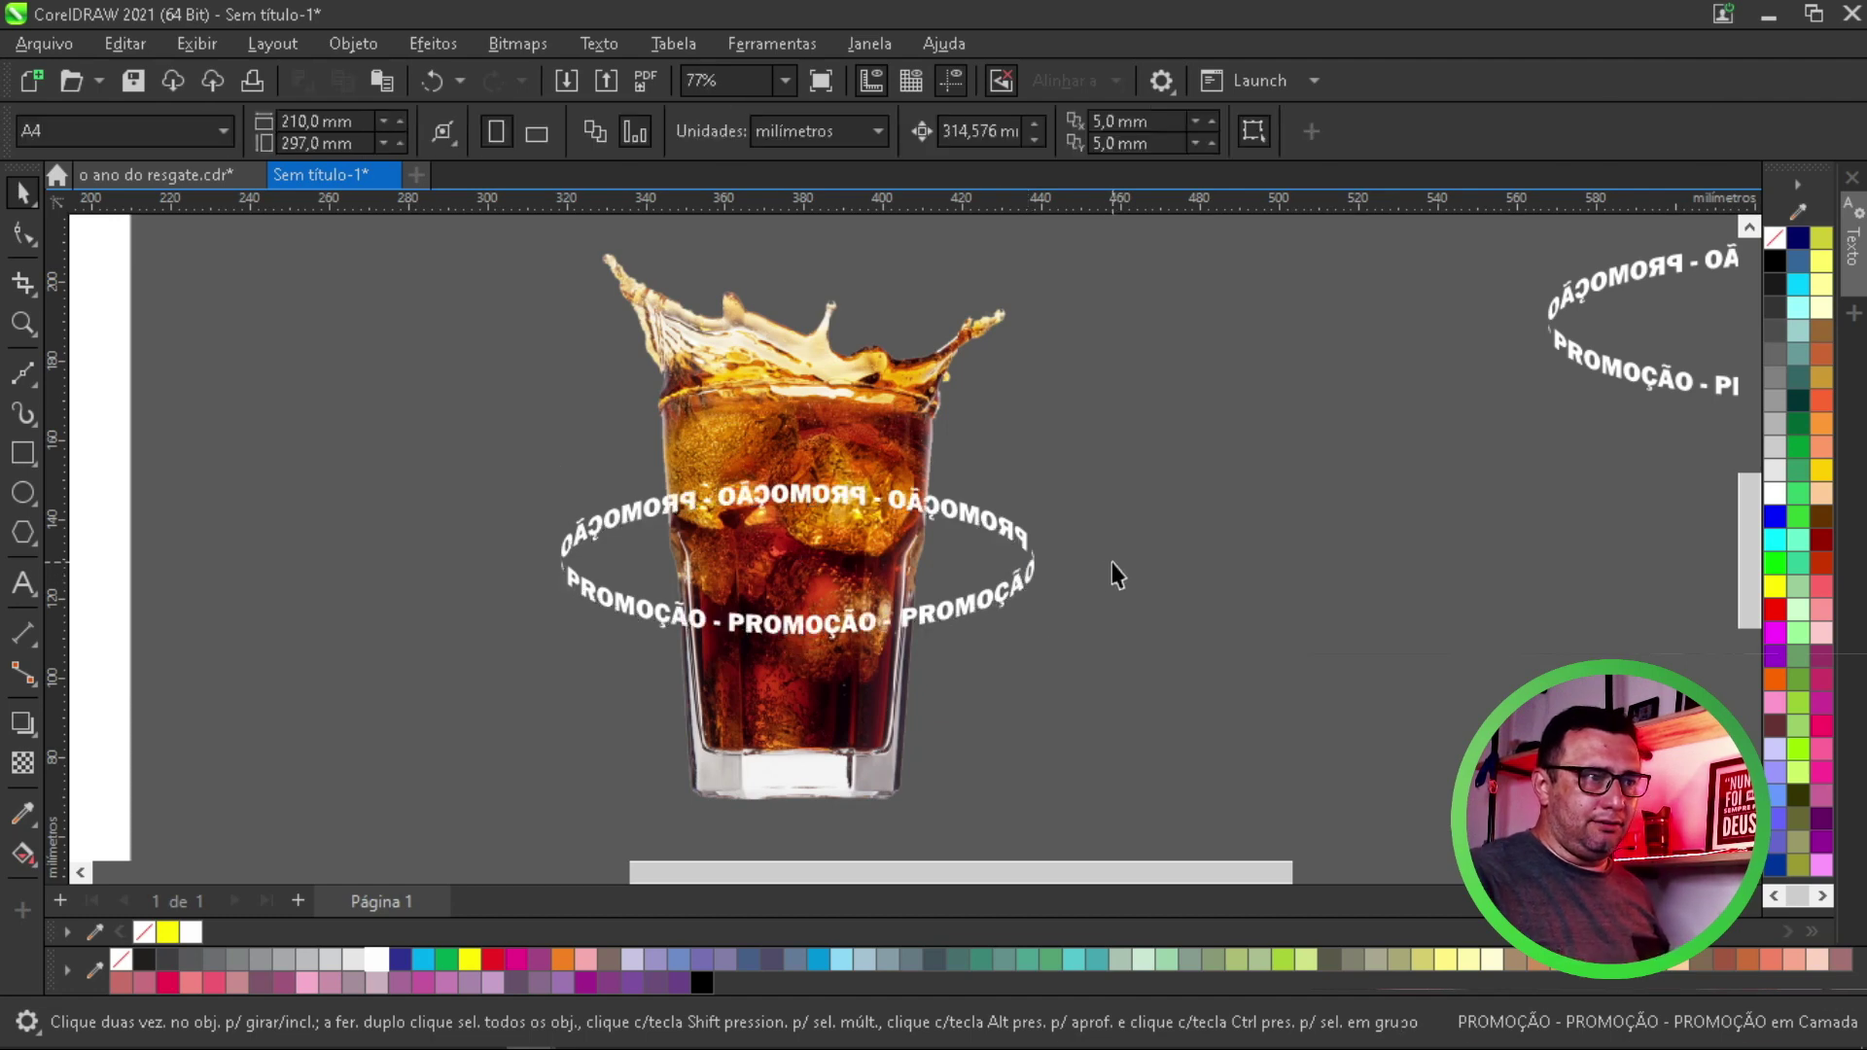
click(1024, 585)
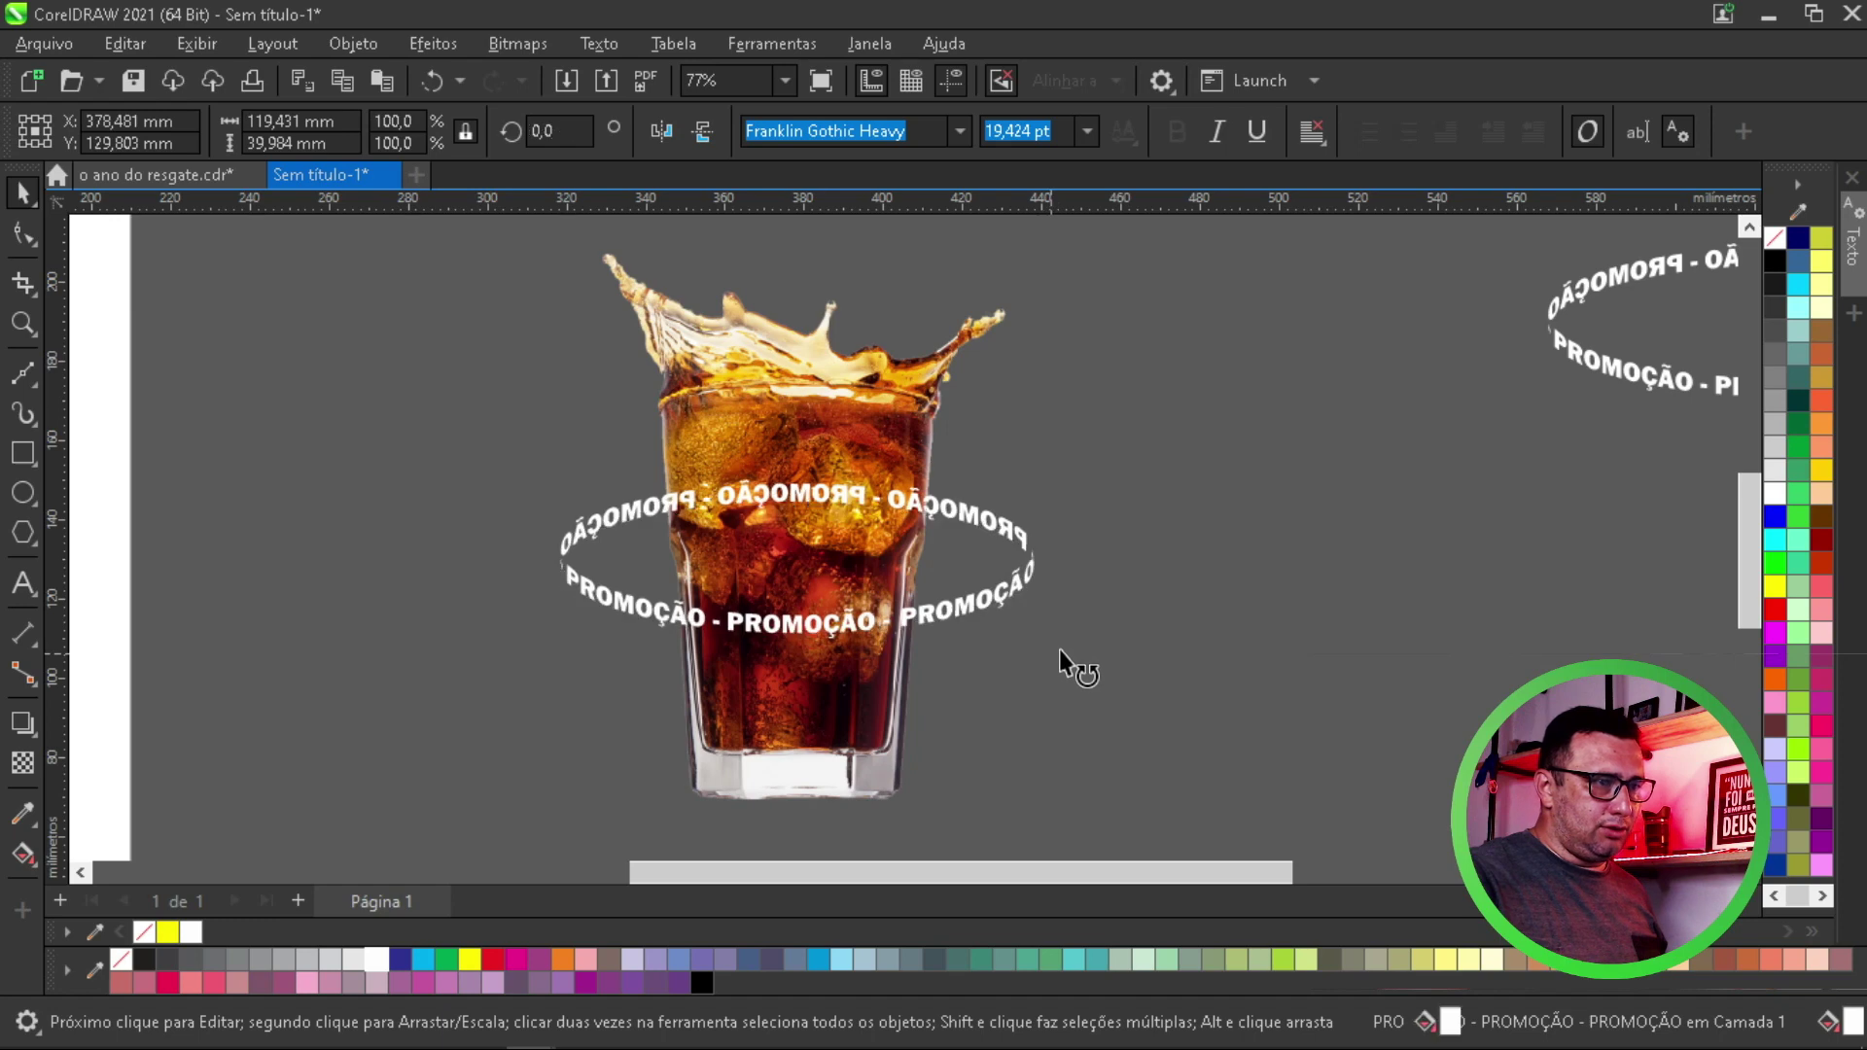
mouse_move(1059, 650)
mouse_down()
mouse_move(1080, 622)
mouse_move(1090, 663)
mouse_up()
click(1036, 550)
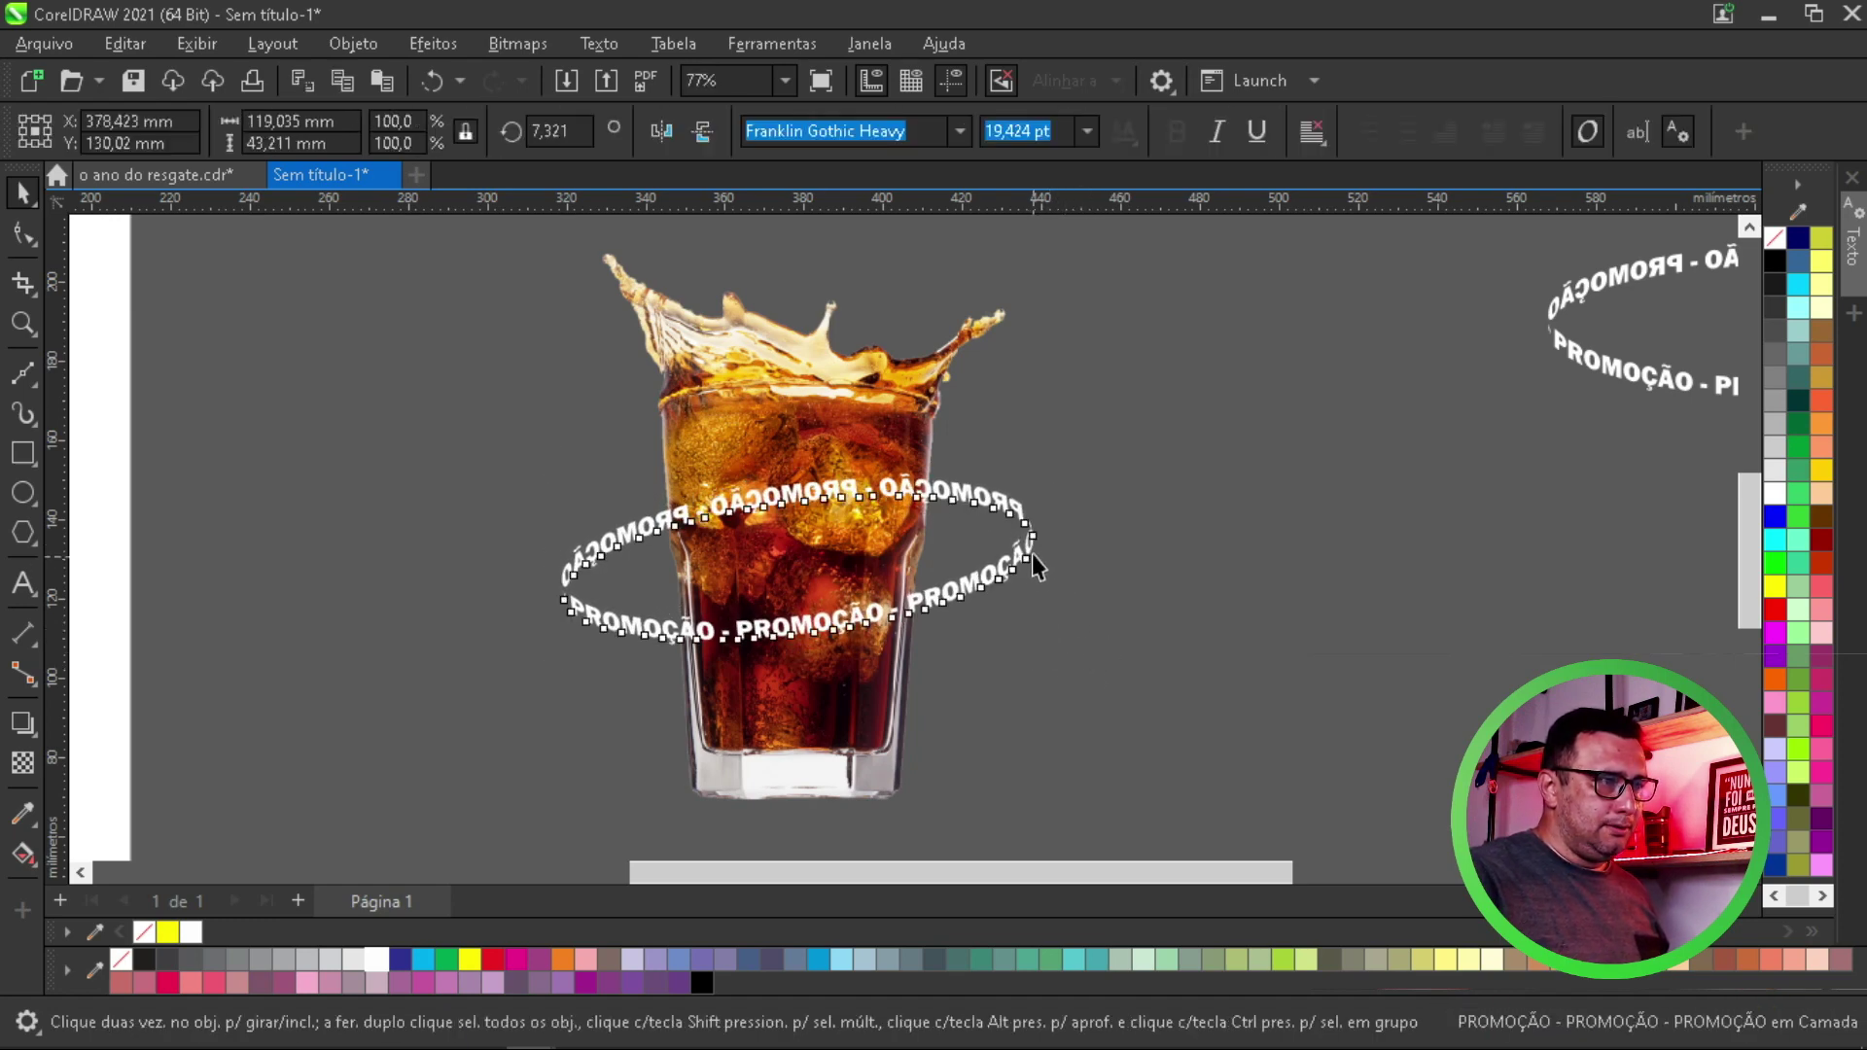
click(1031, 551)
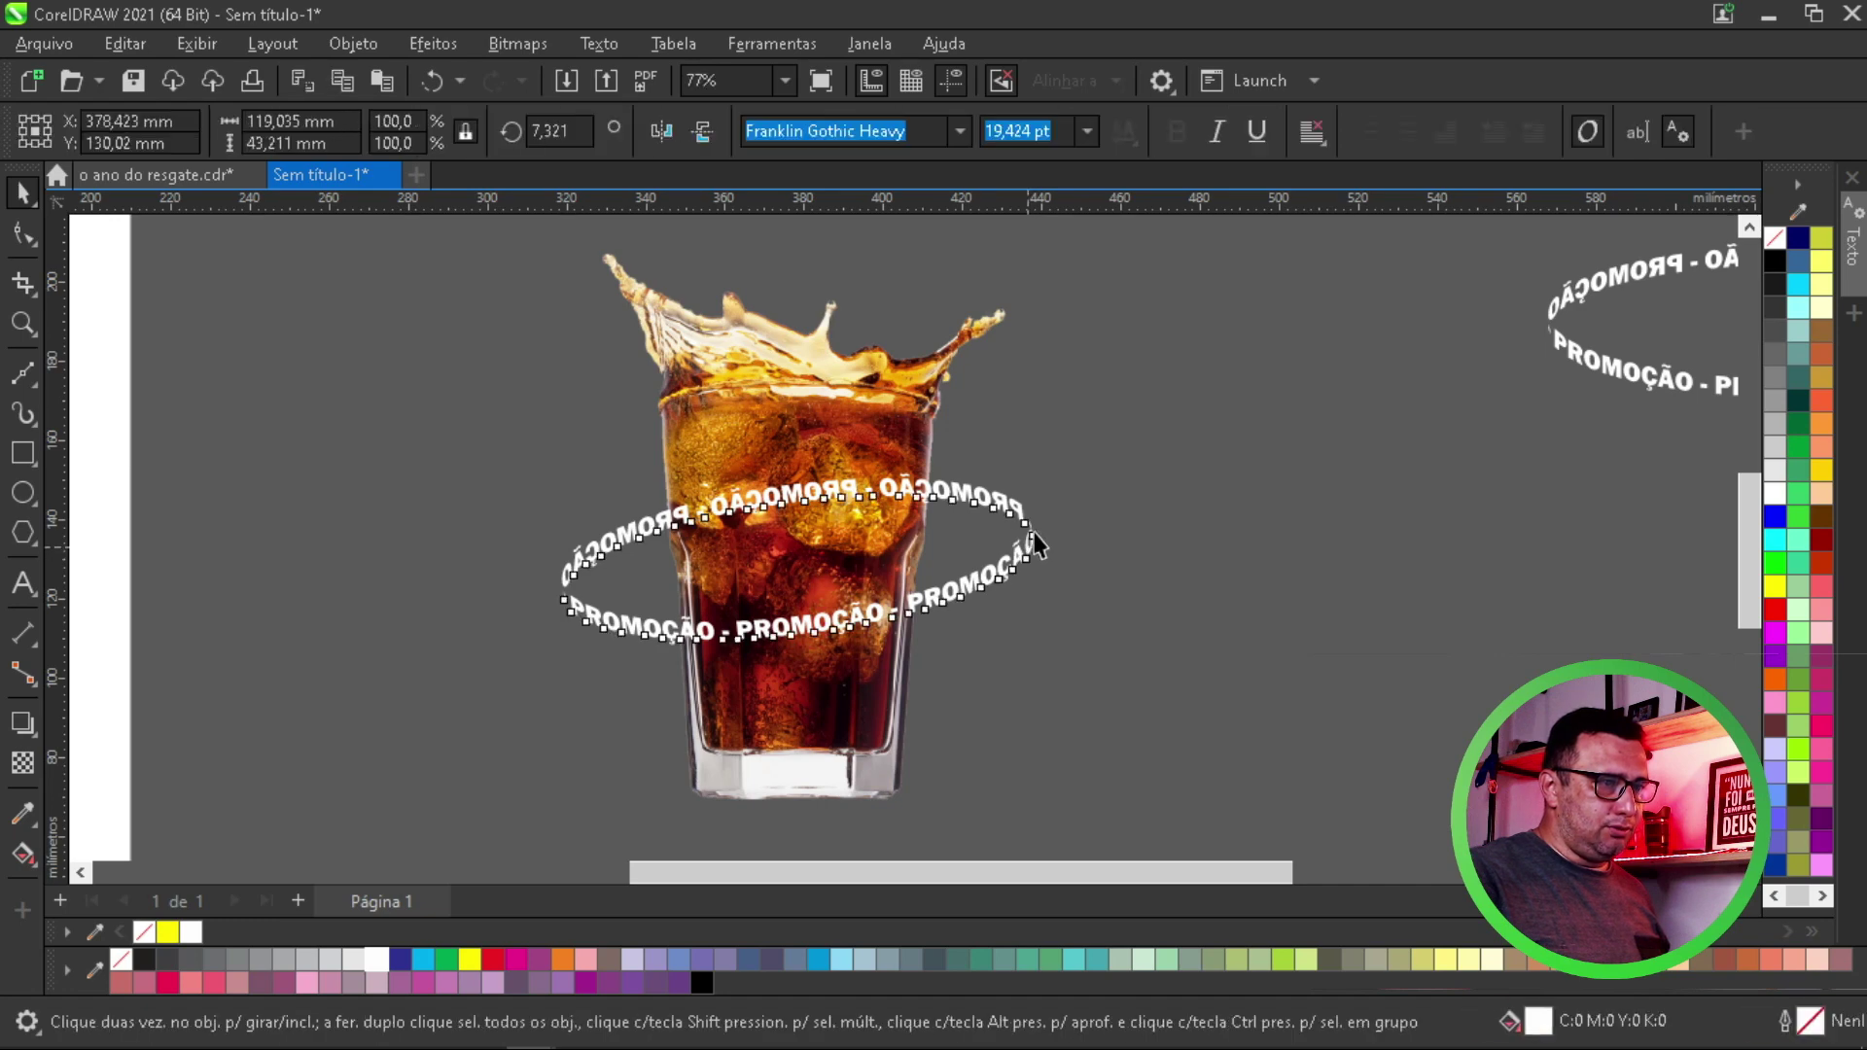
Raise the ring slightly on the glass and zoom in closely
drag(1025, 549, 1031, 531)
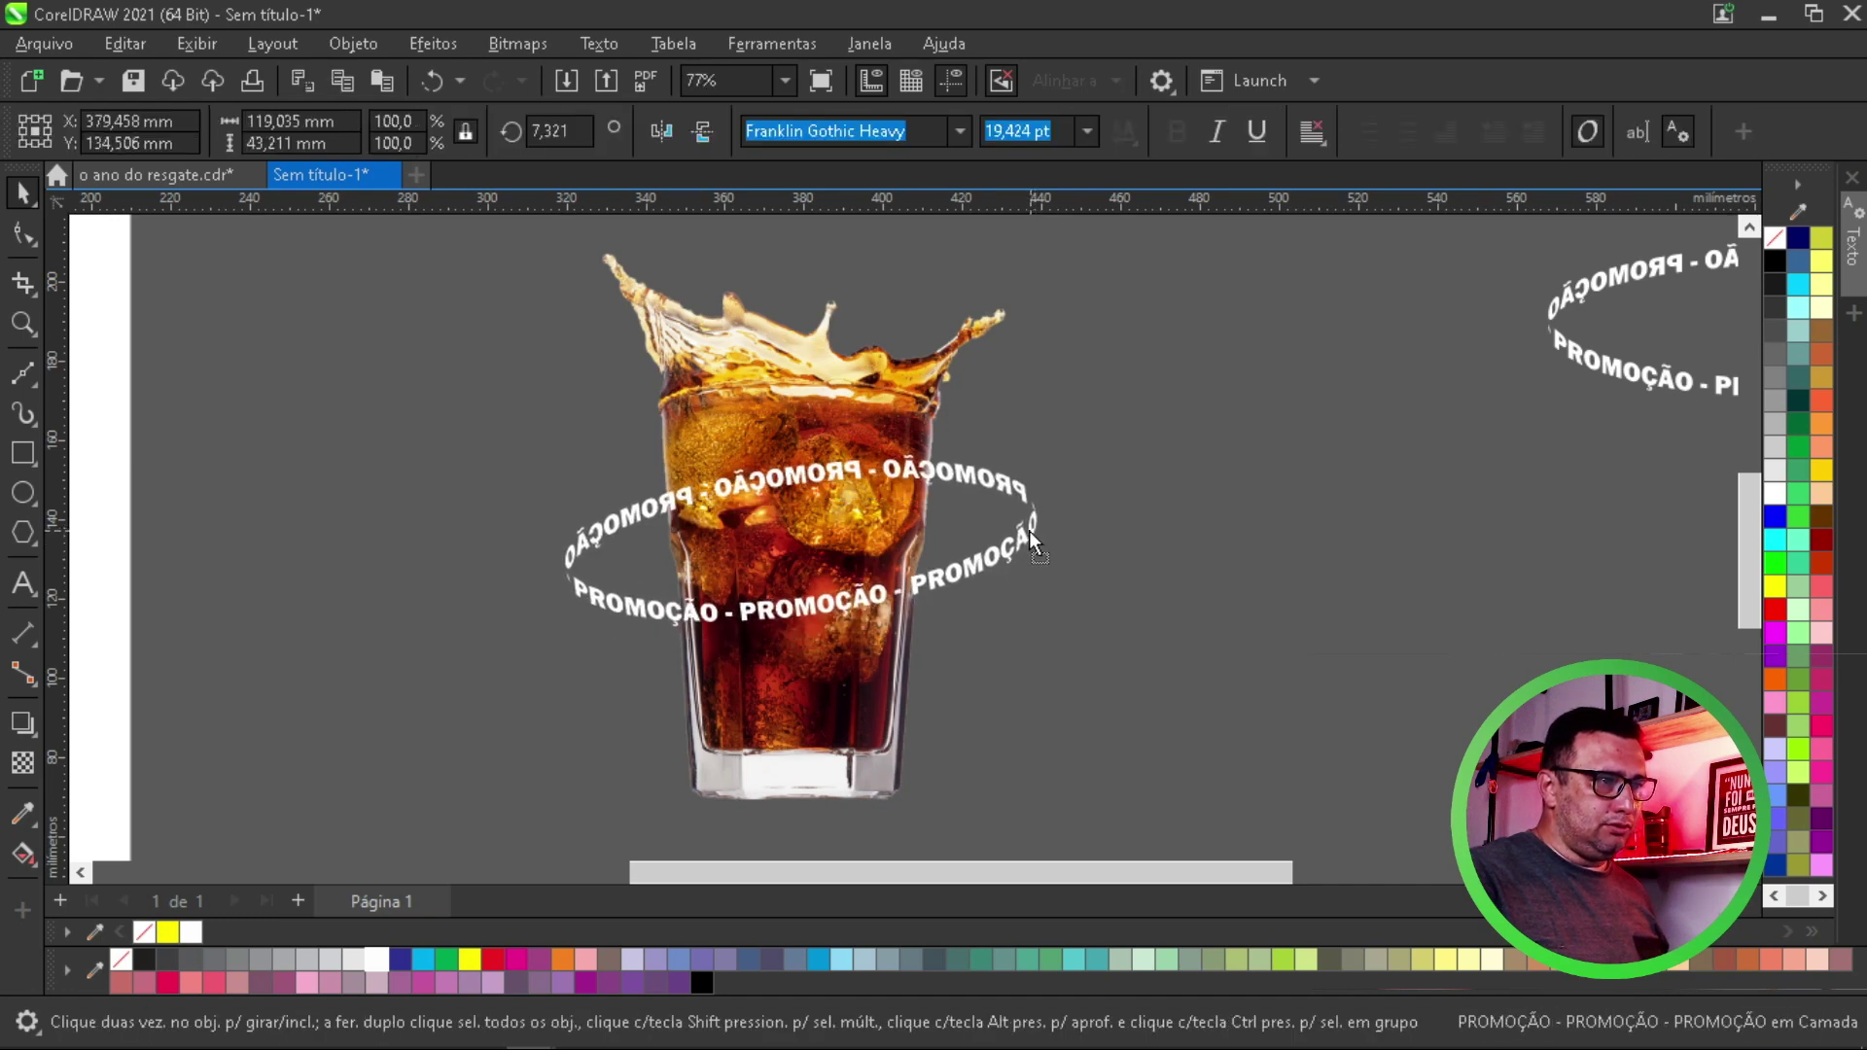
drag(1030, 531, 1029, 529)
click(1089, 622)
key(z)
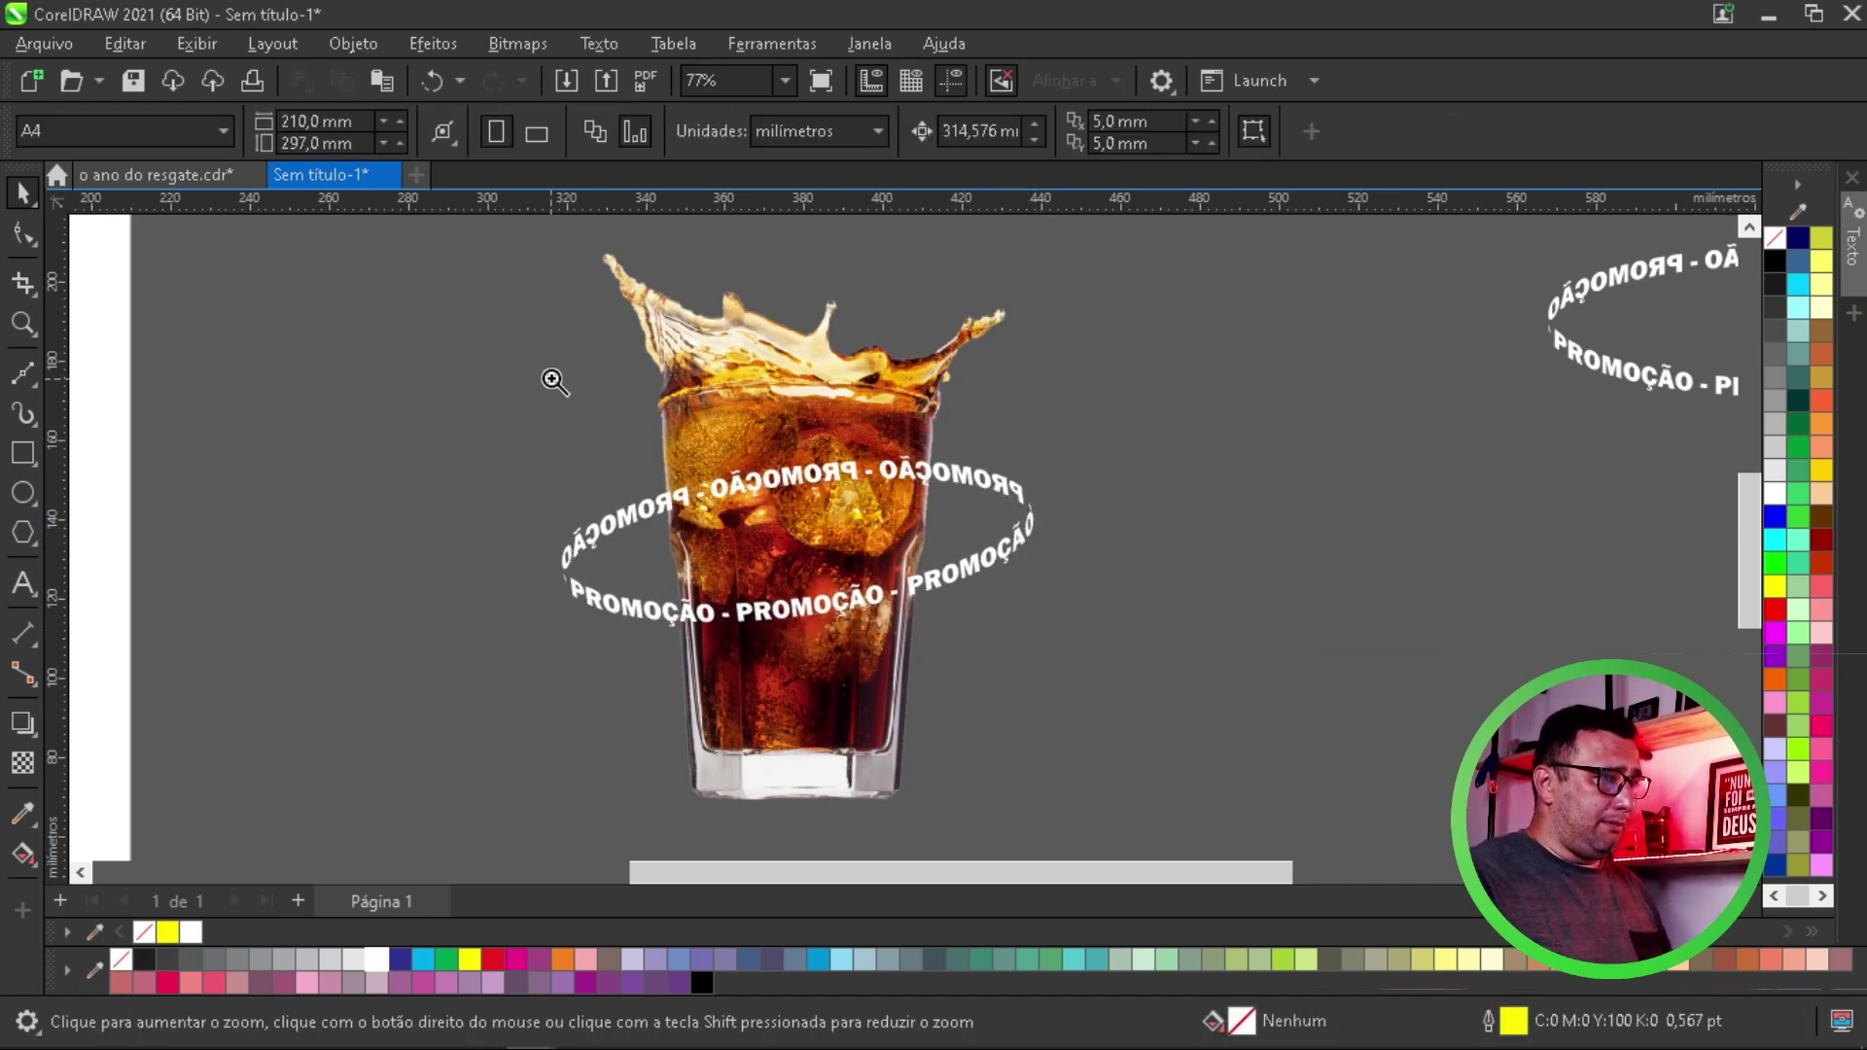
drag(554, 383, 1093, 710)
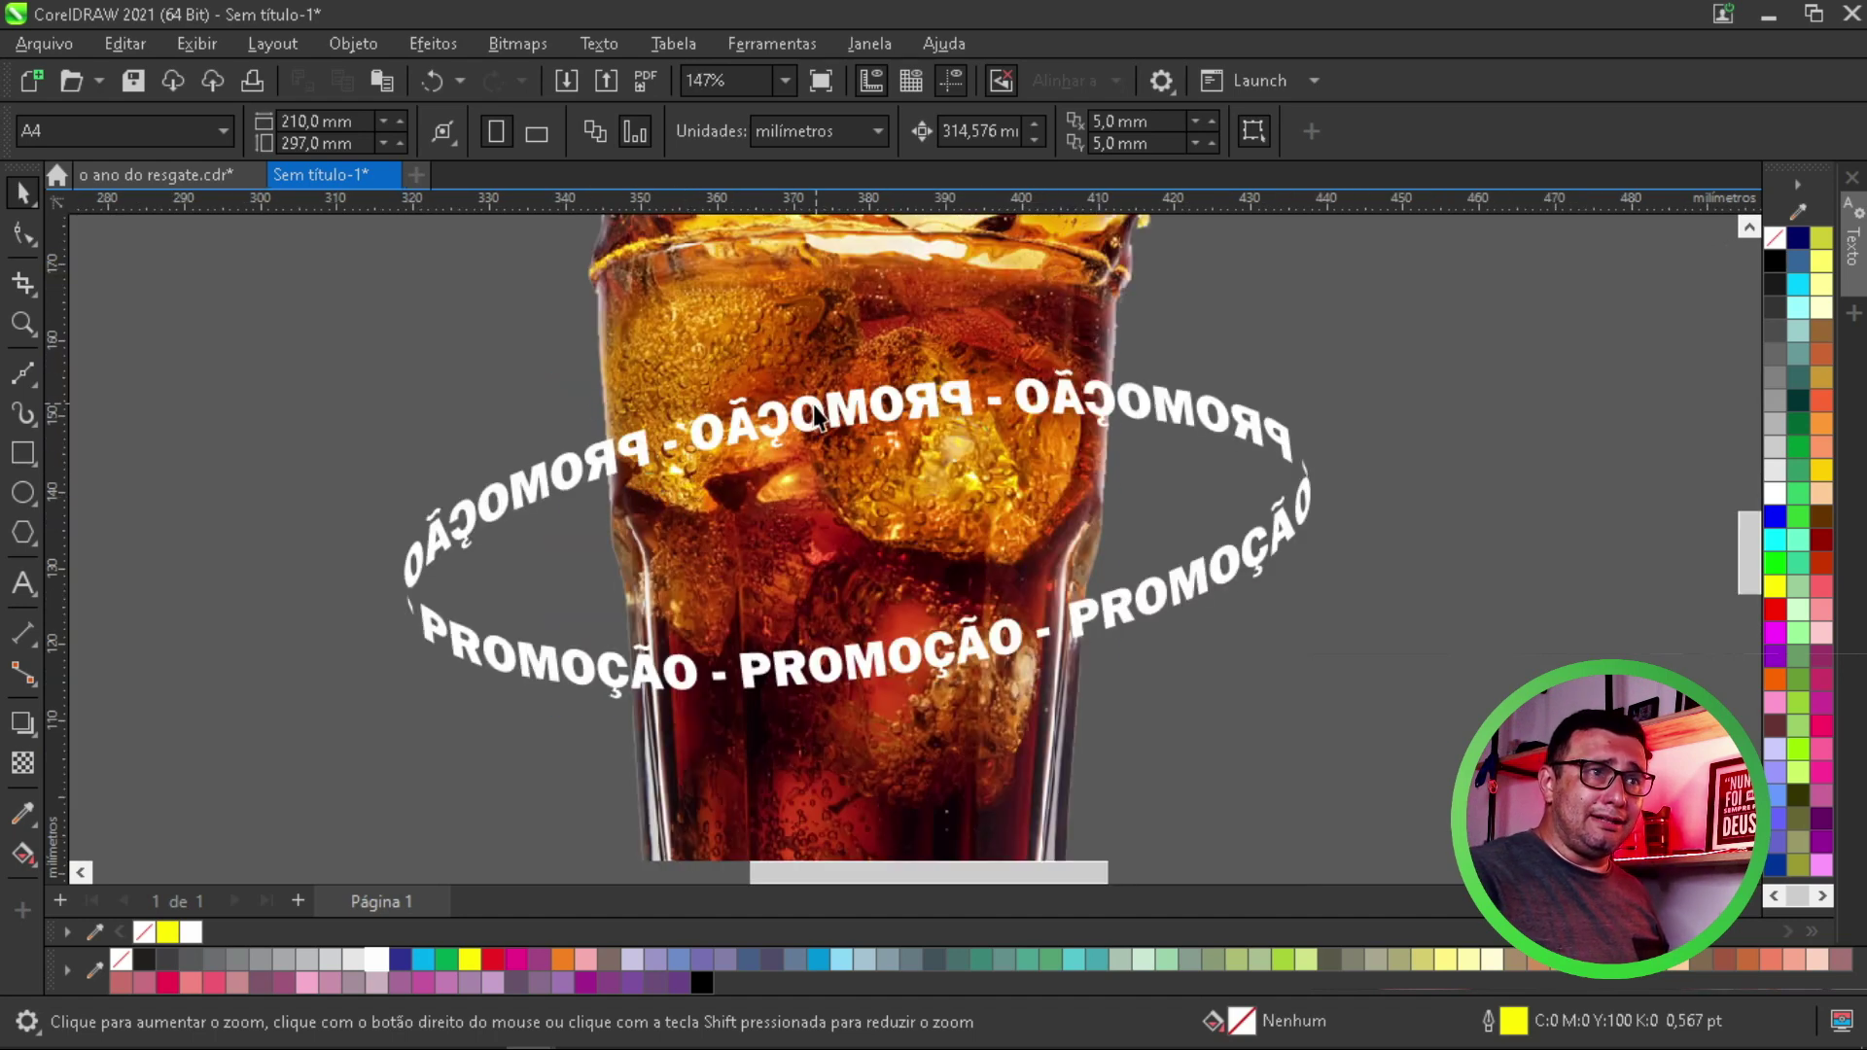
Draw a closed four-sided Bézier shape over the ring's back section across the glass
click(23, 375)
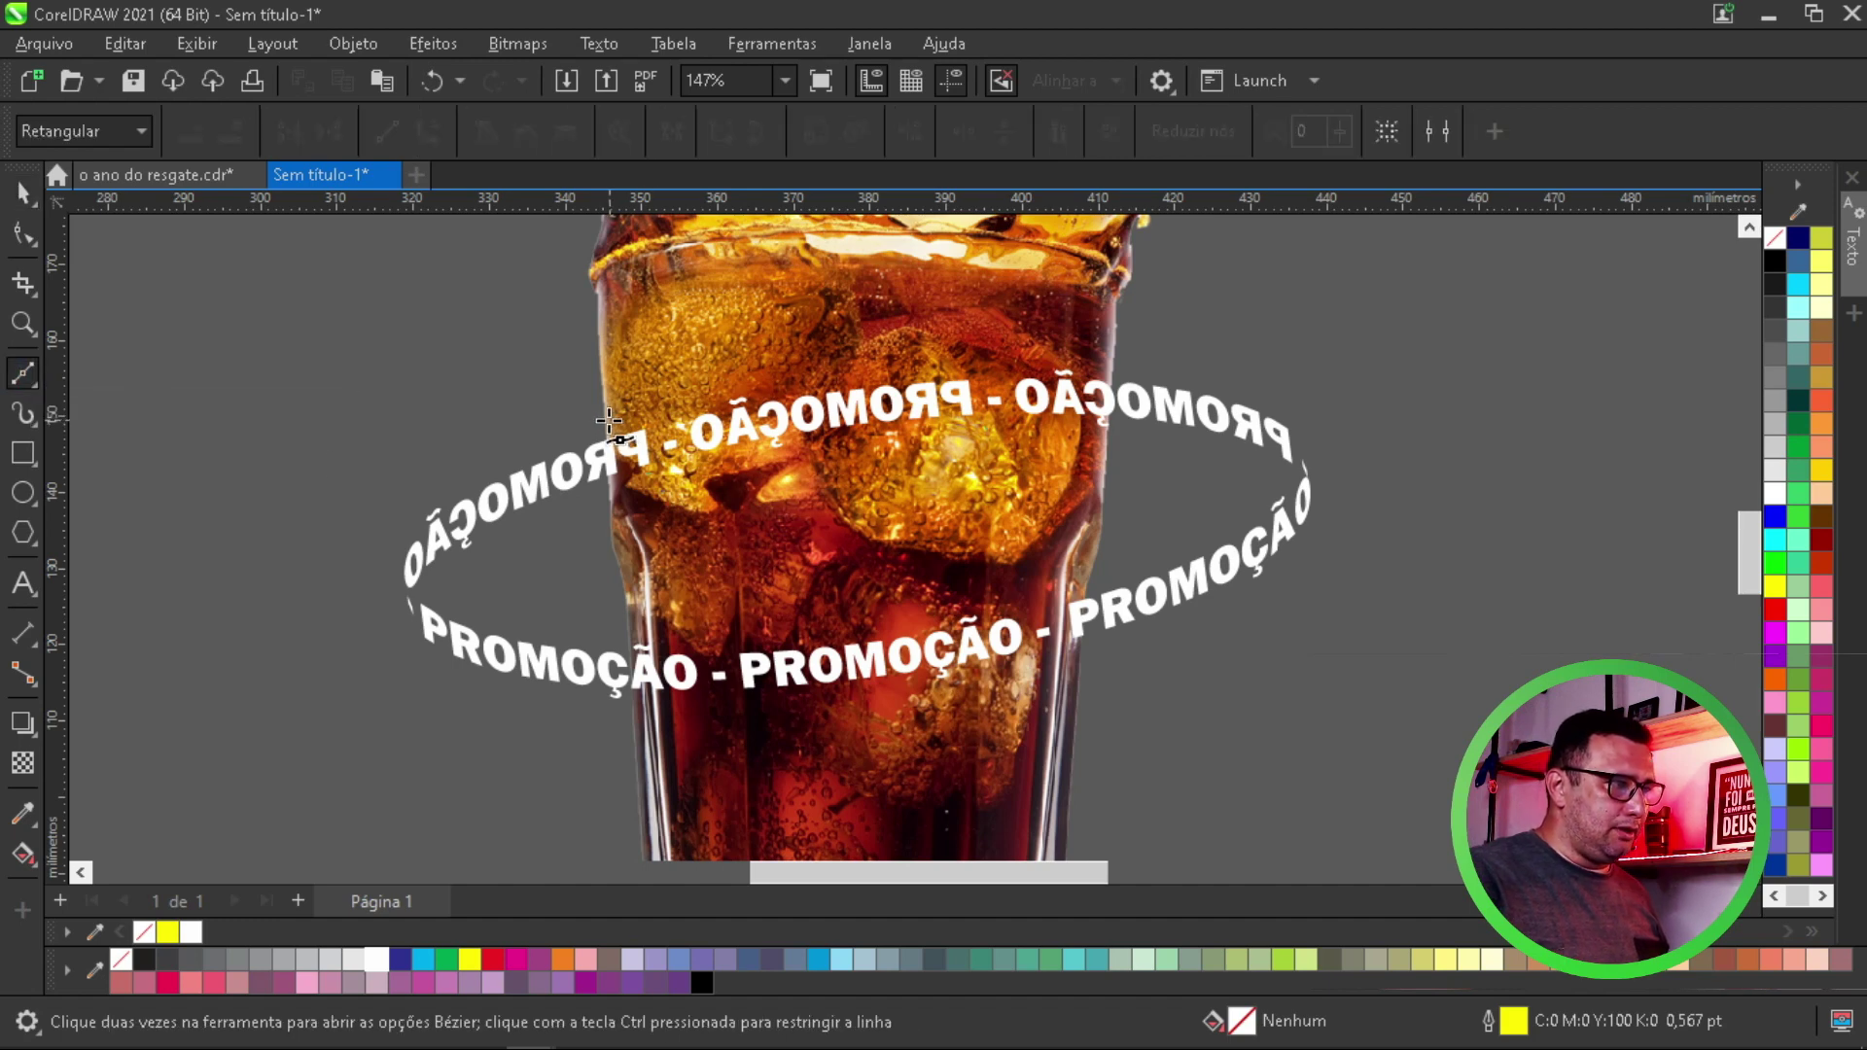
click(603, 420)
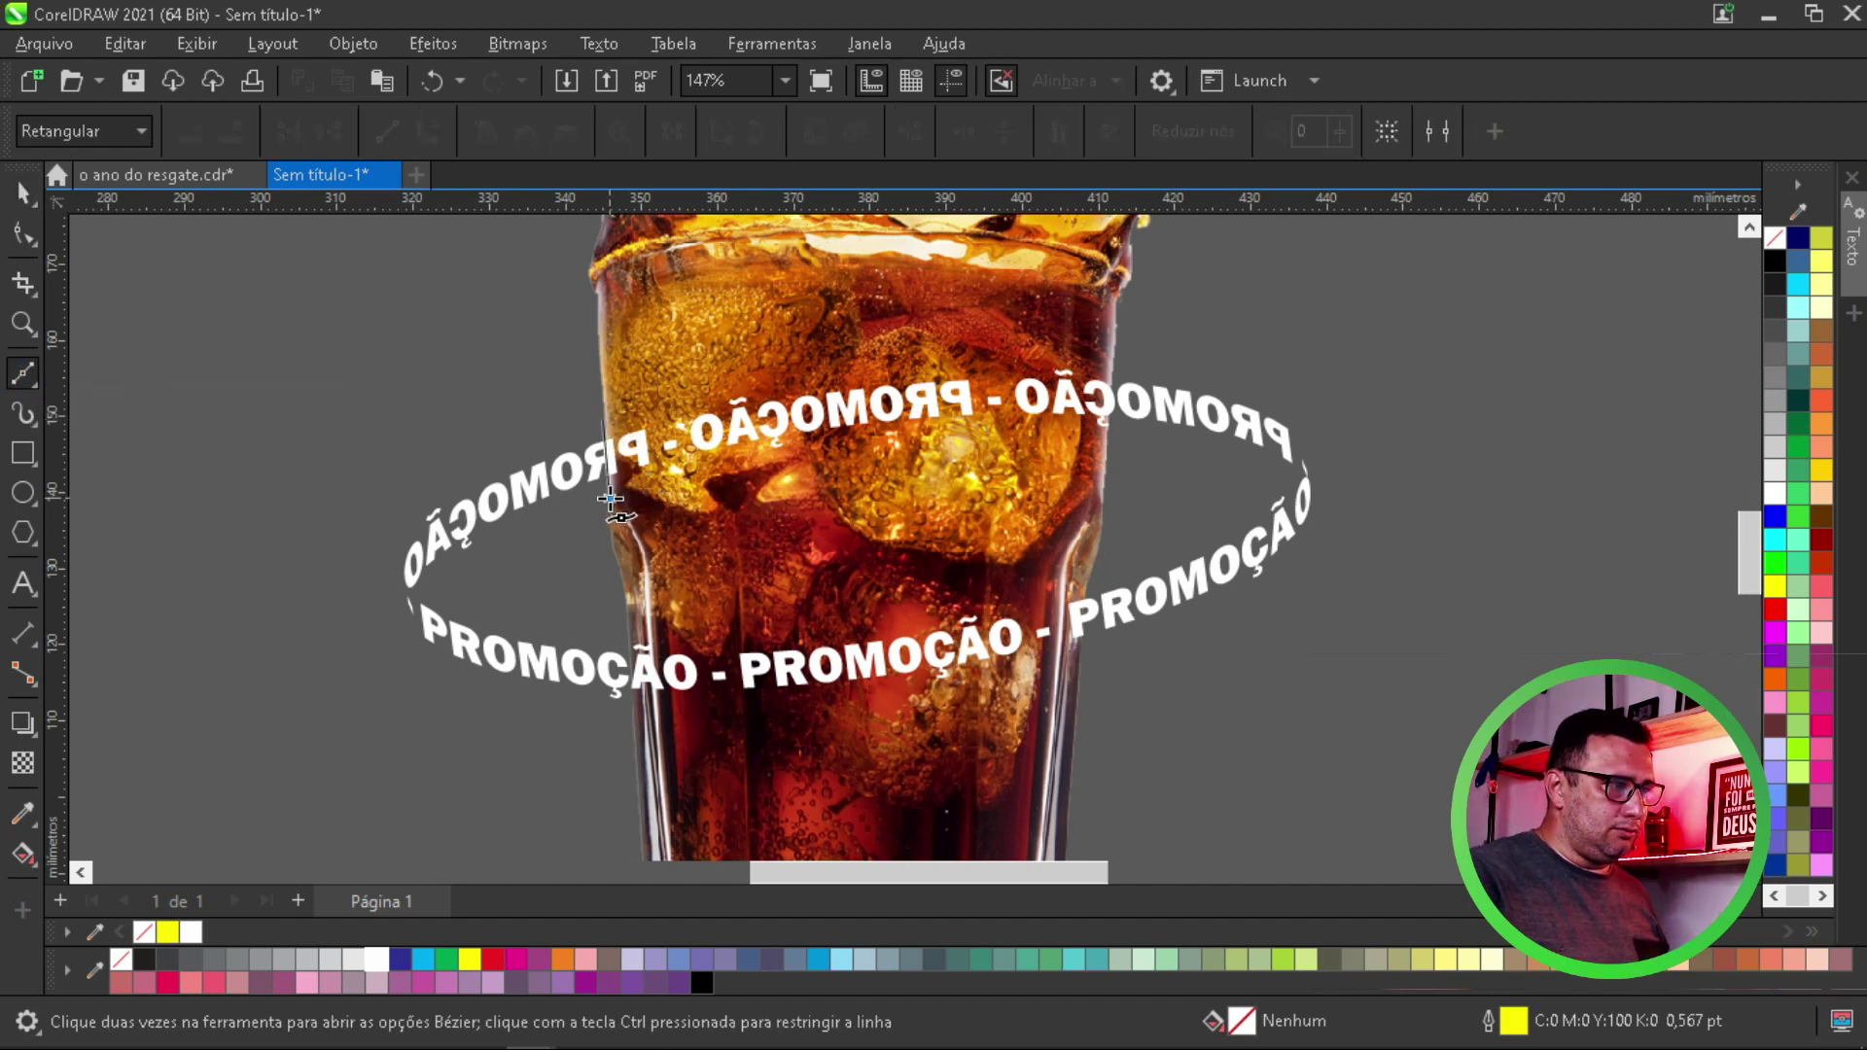
click(609, 499)
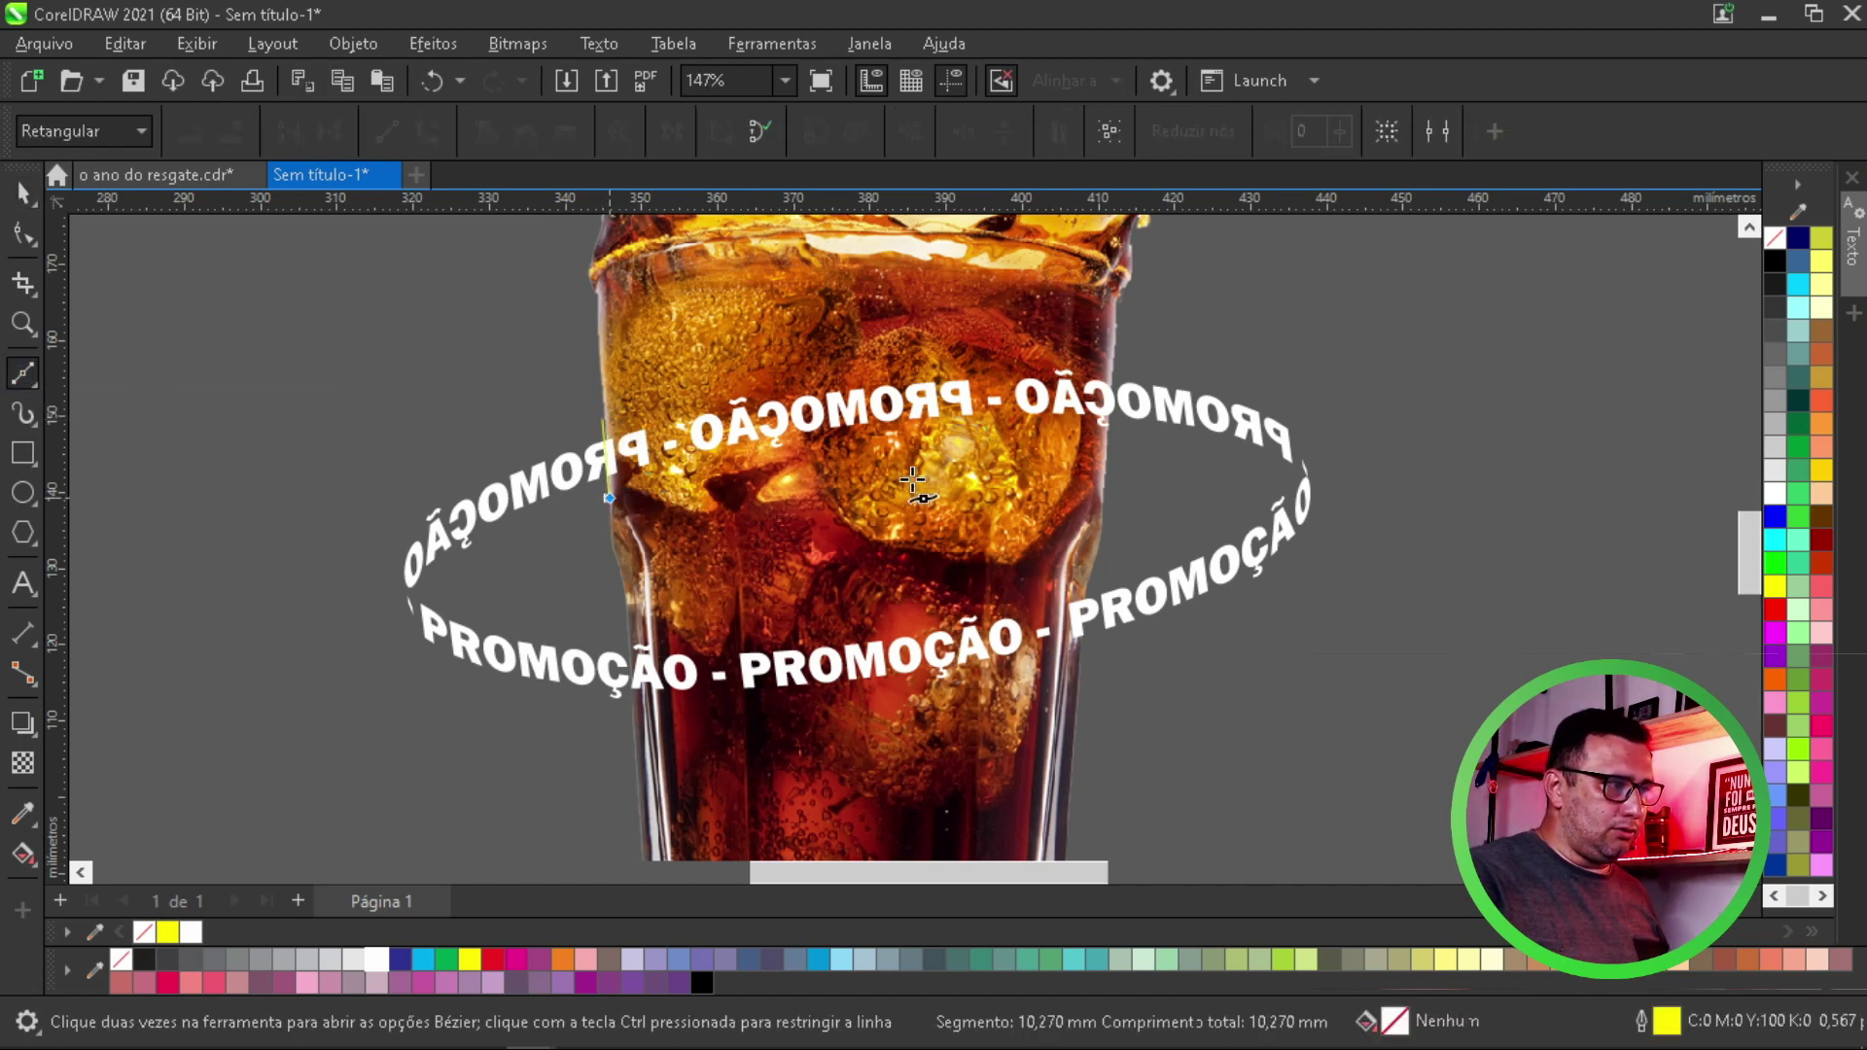
click(1105, 463)
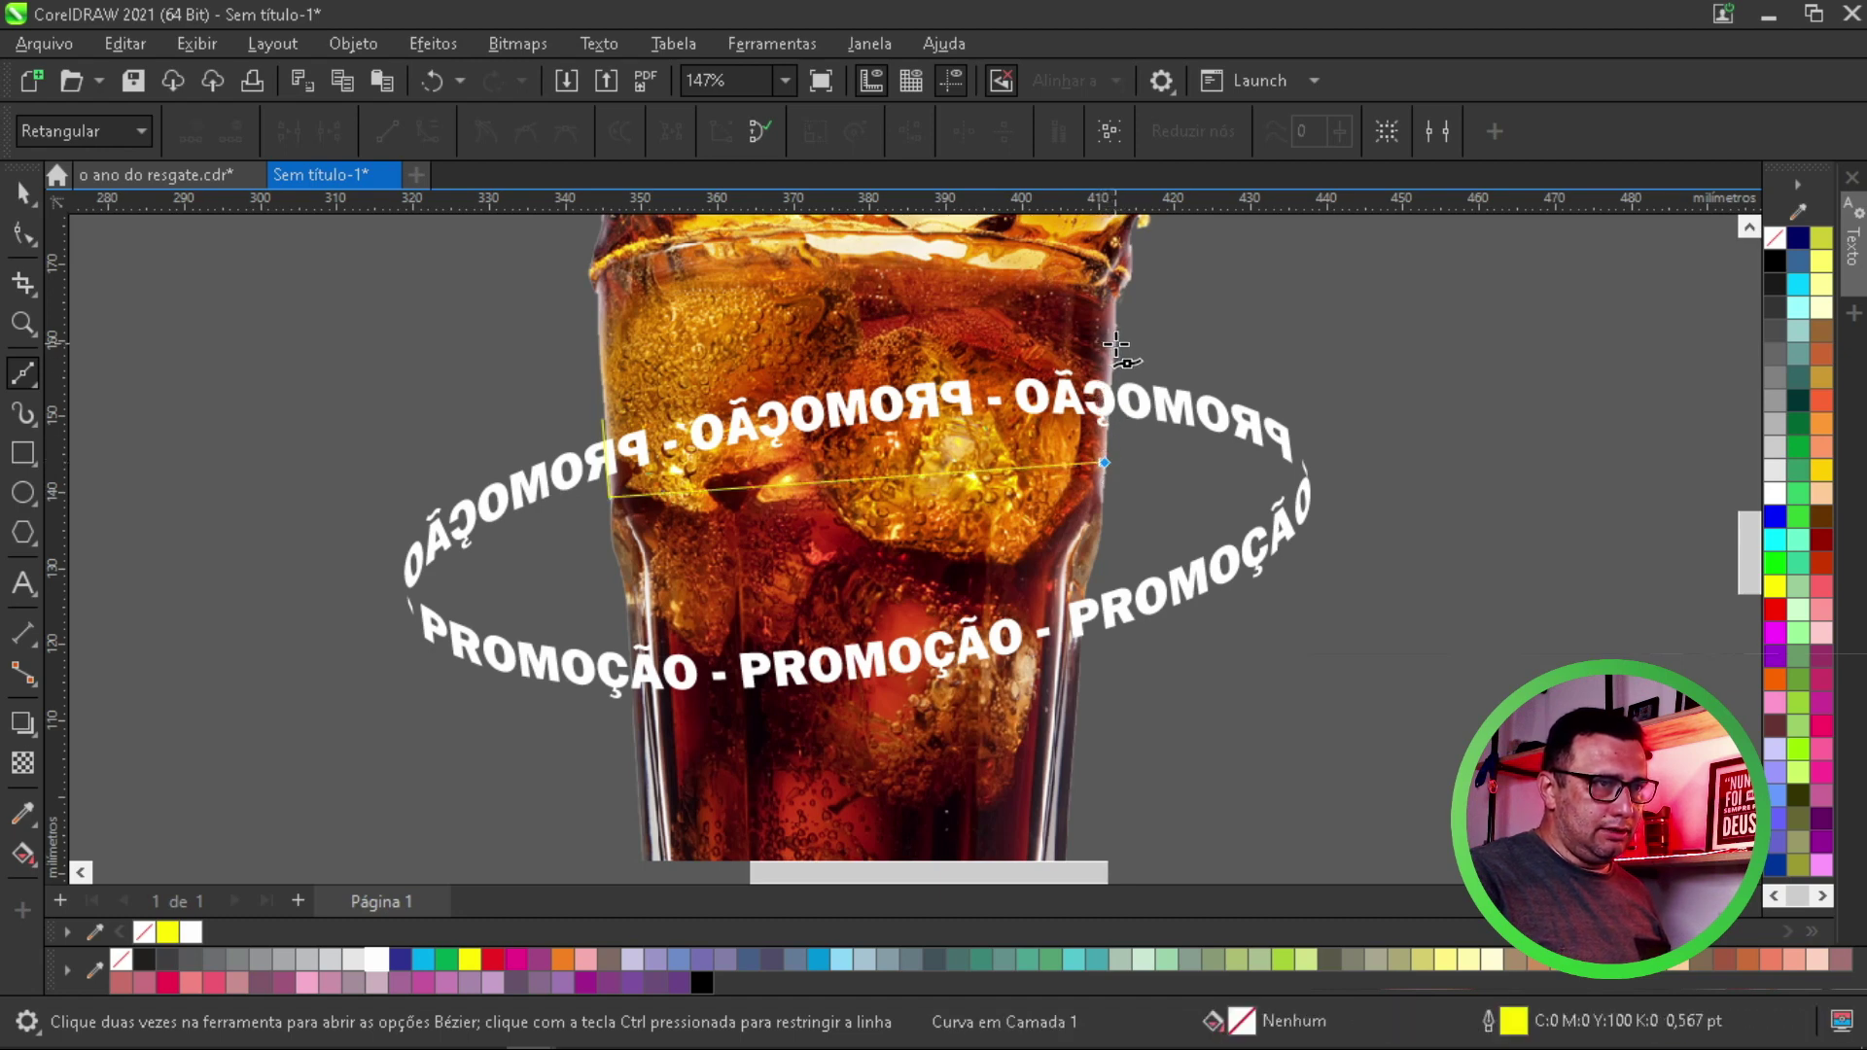
click(1114, 344)
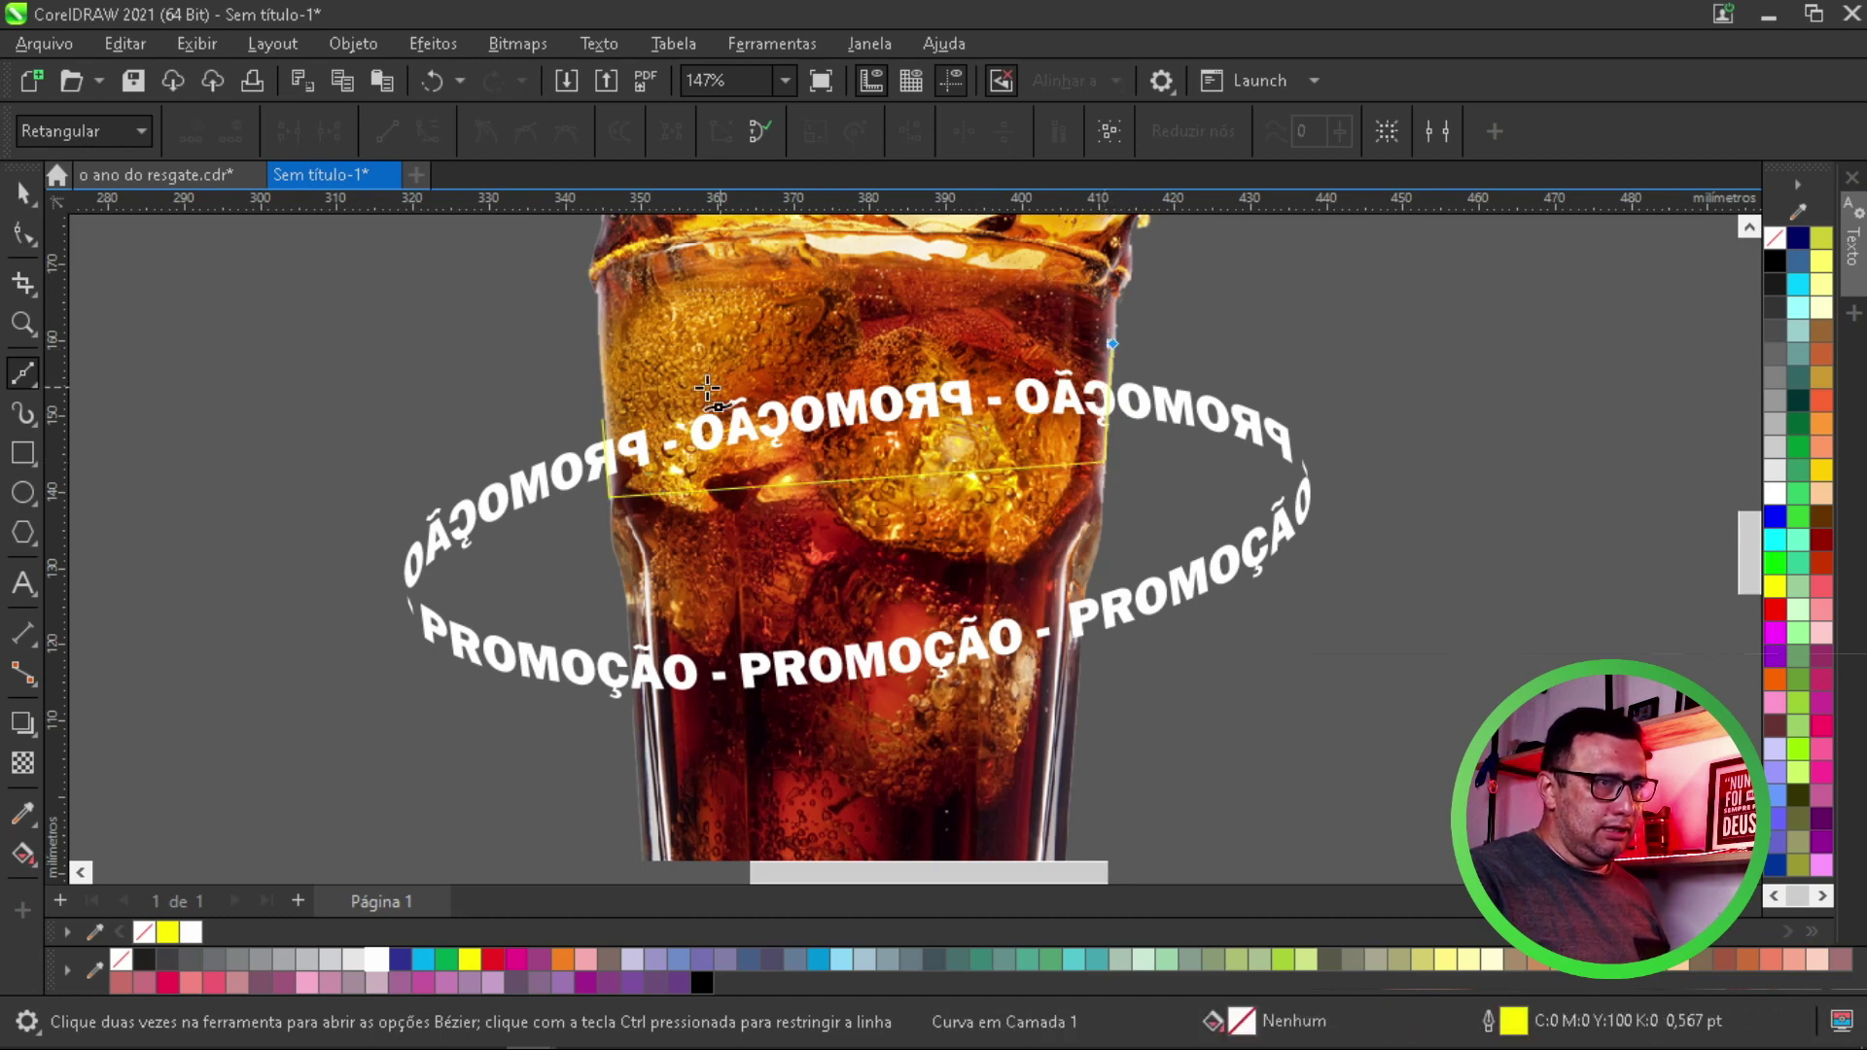
click(602, 418)
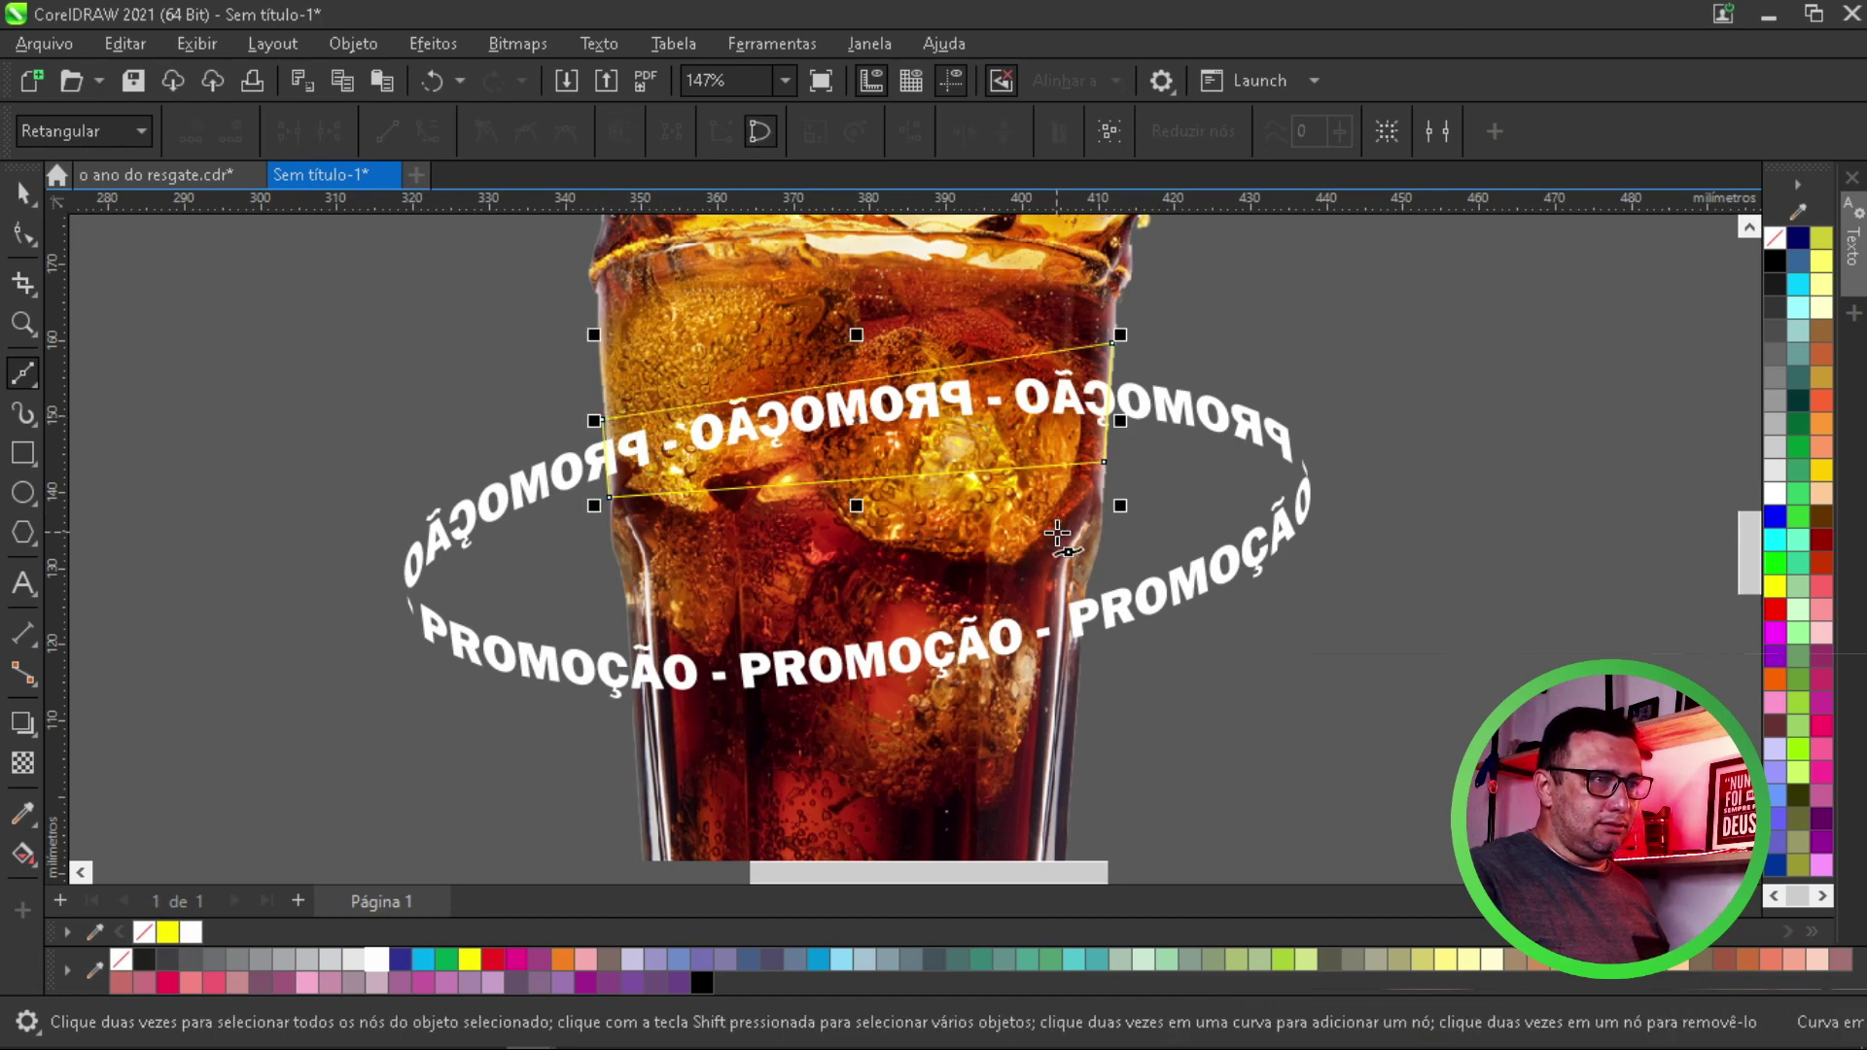
Trim the ring text with the quadrilateral across the glass, then zoom out
key(space)
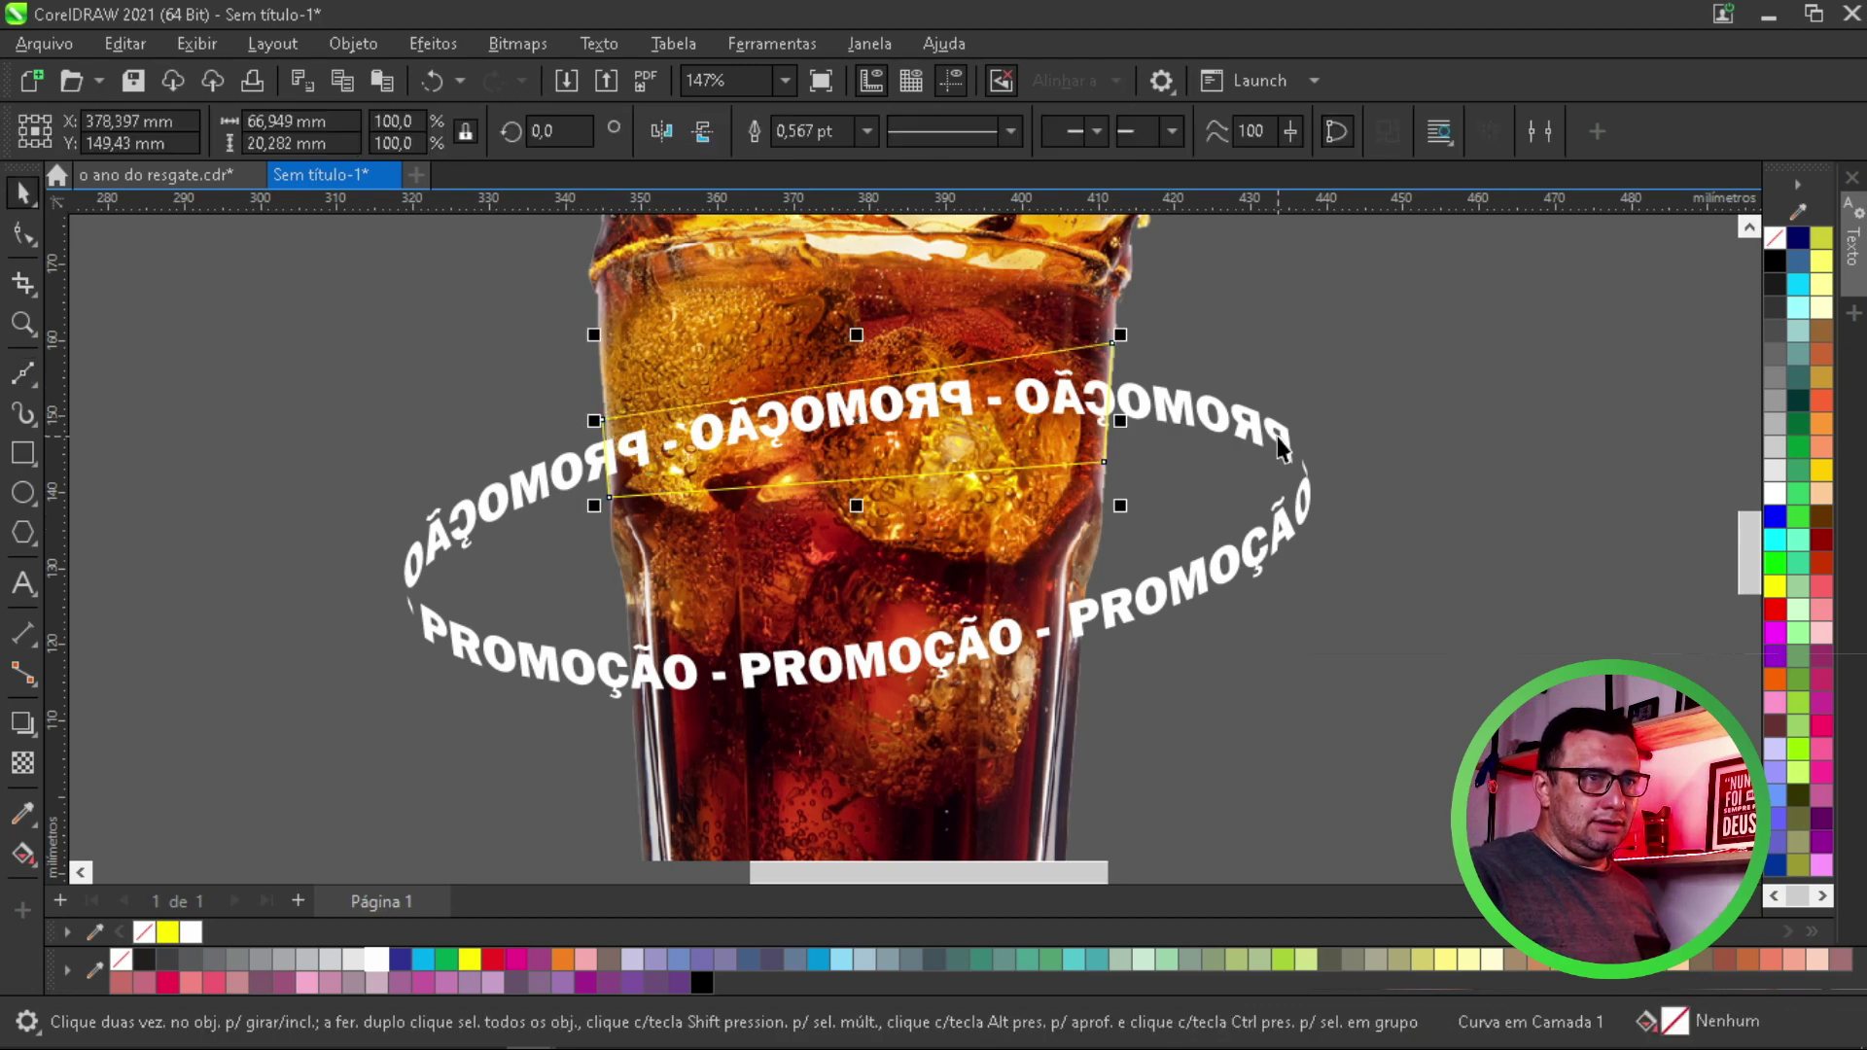
shift+click(1287, 443)
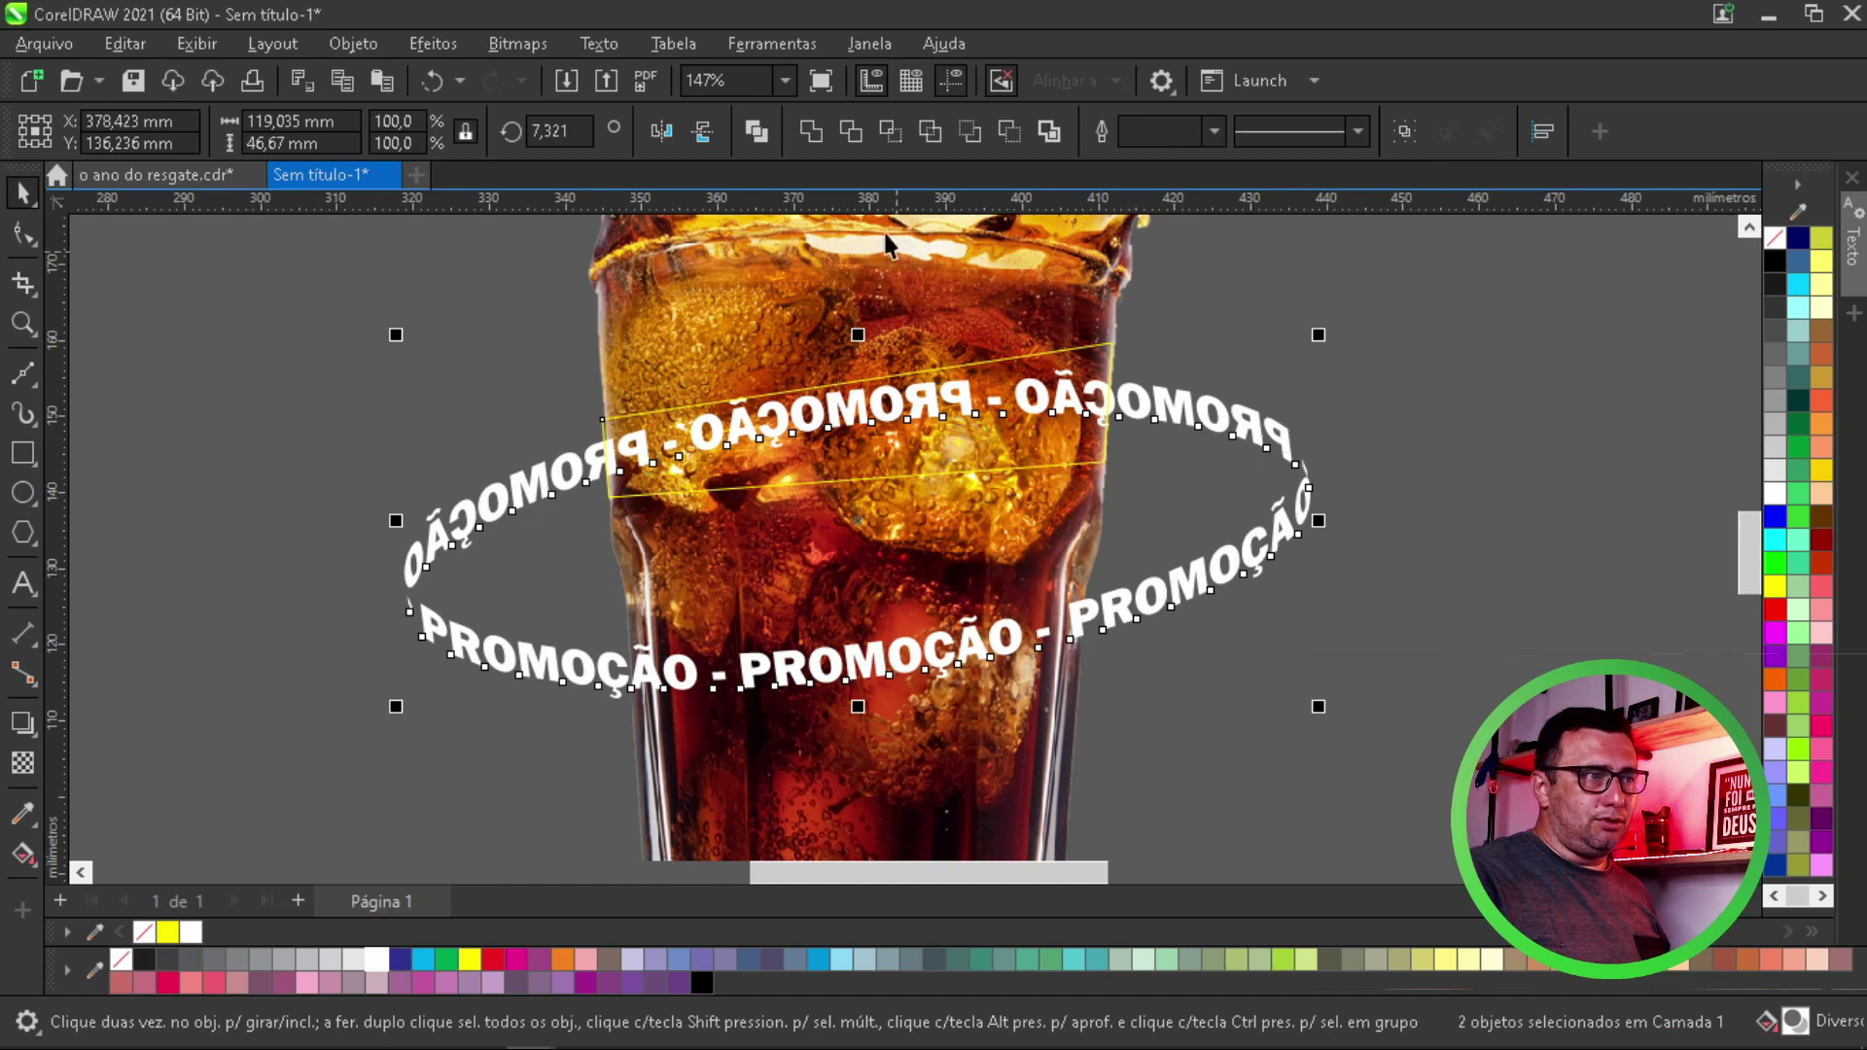
click(844, 125)
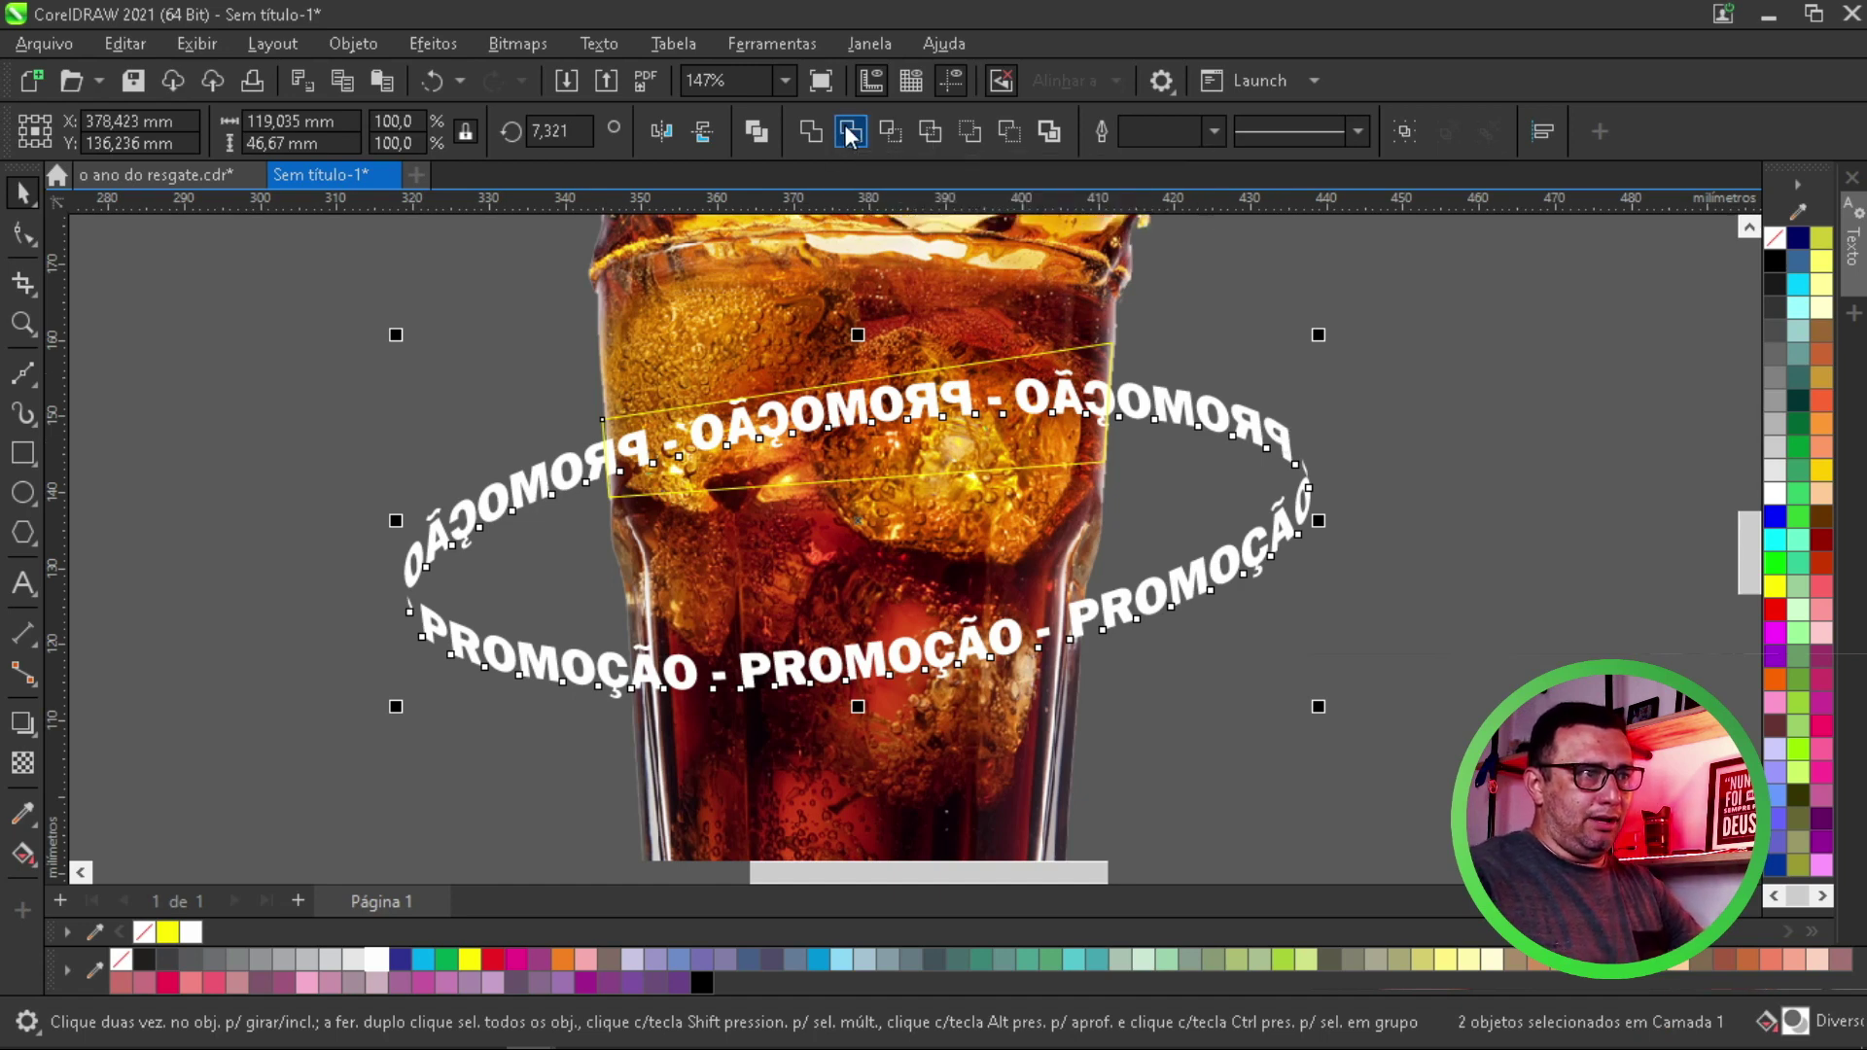
key(Escape)
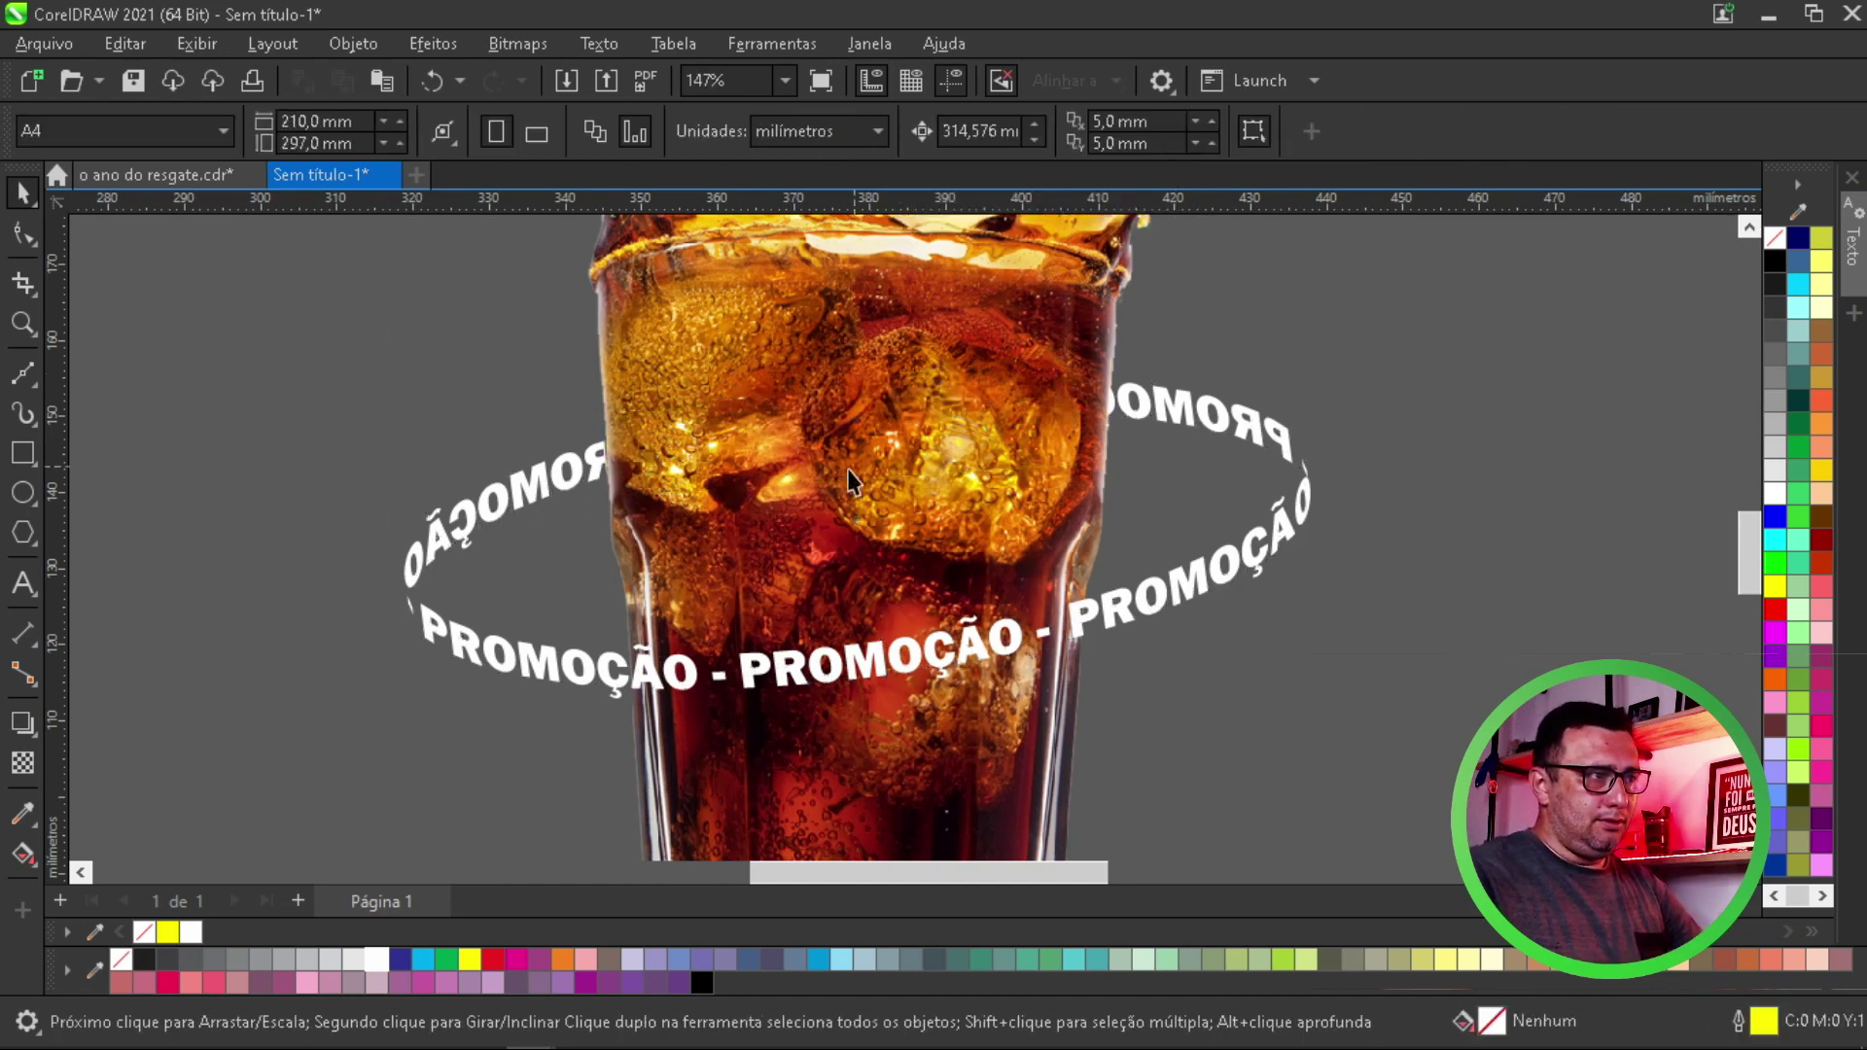
scroll(1228, 463, down, 2)
scroll(1228, 464, down, 3)
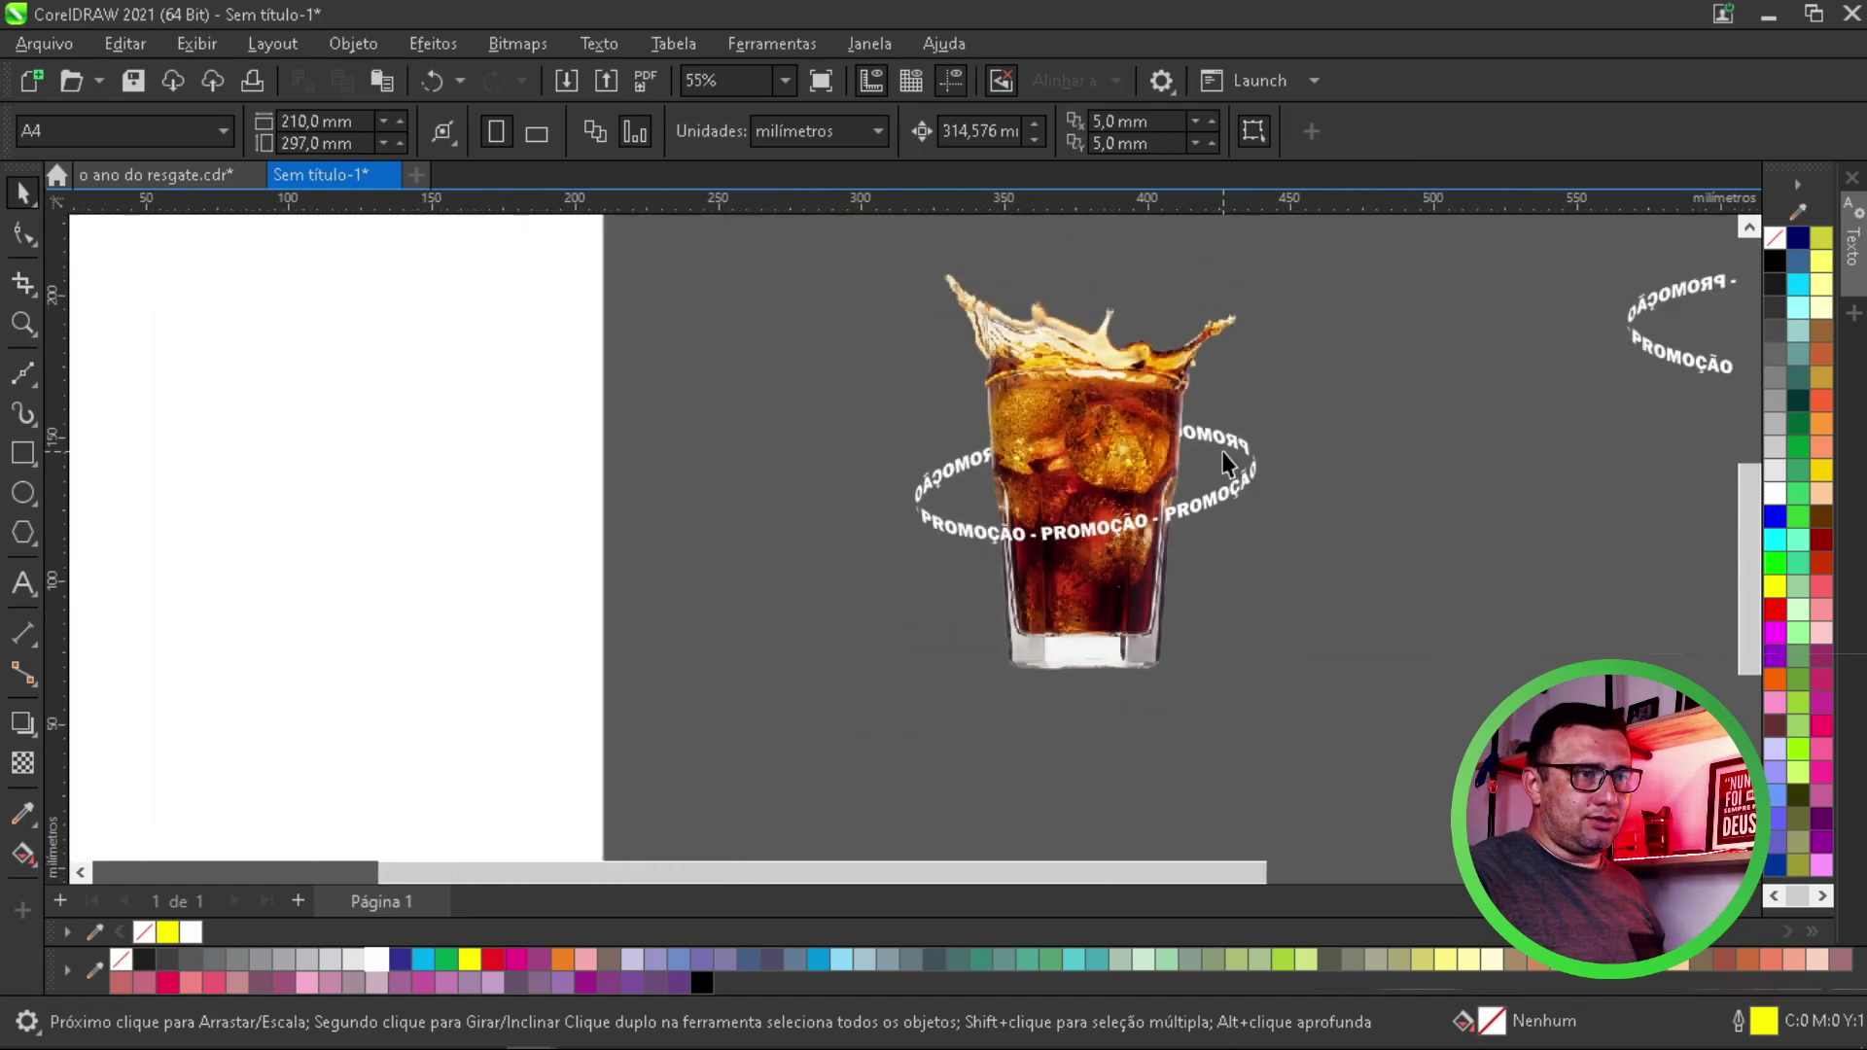
scroll(1227, 464, down, 2)
key(z)
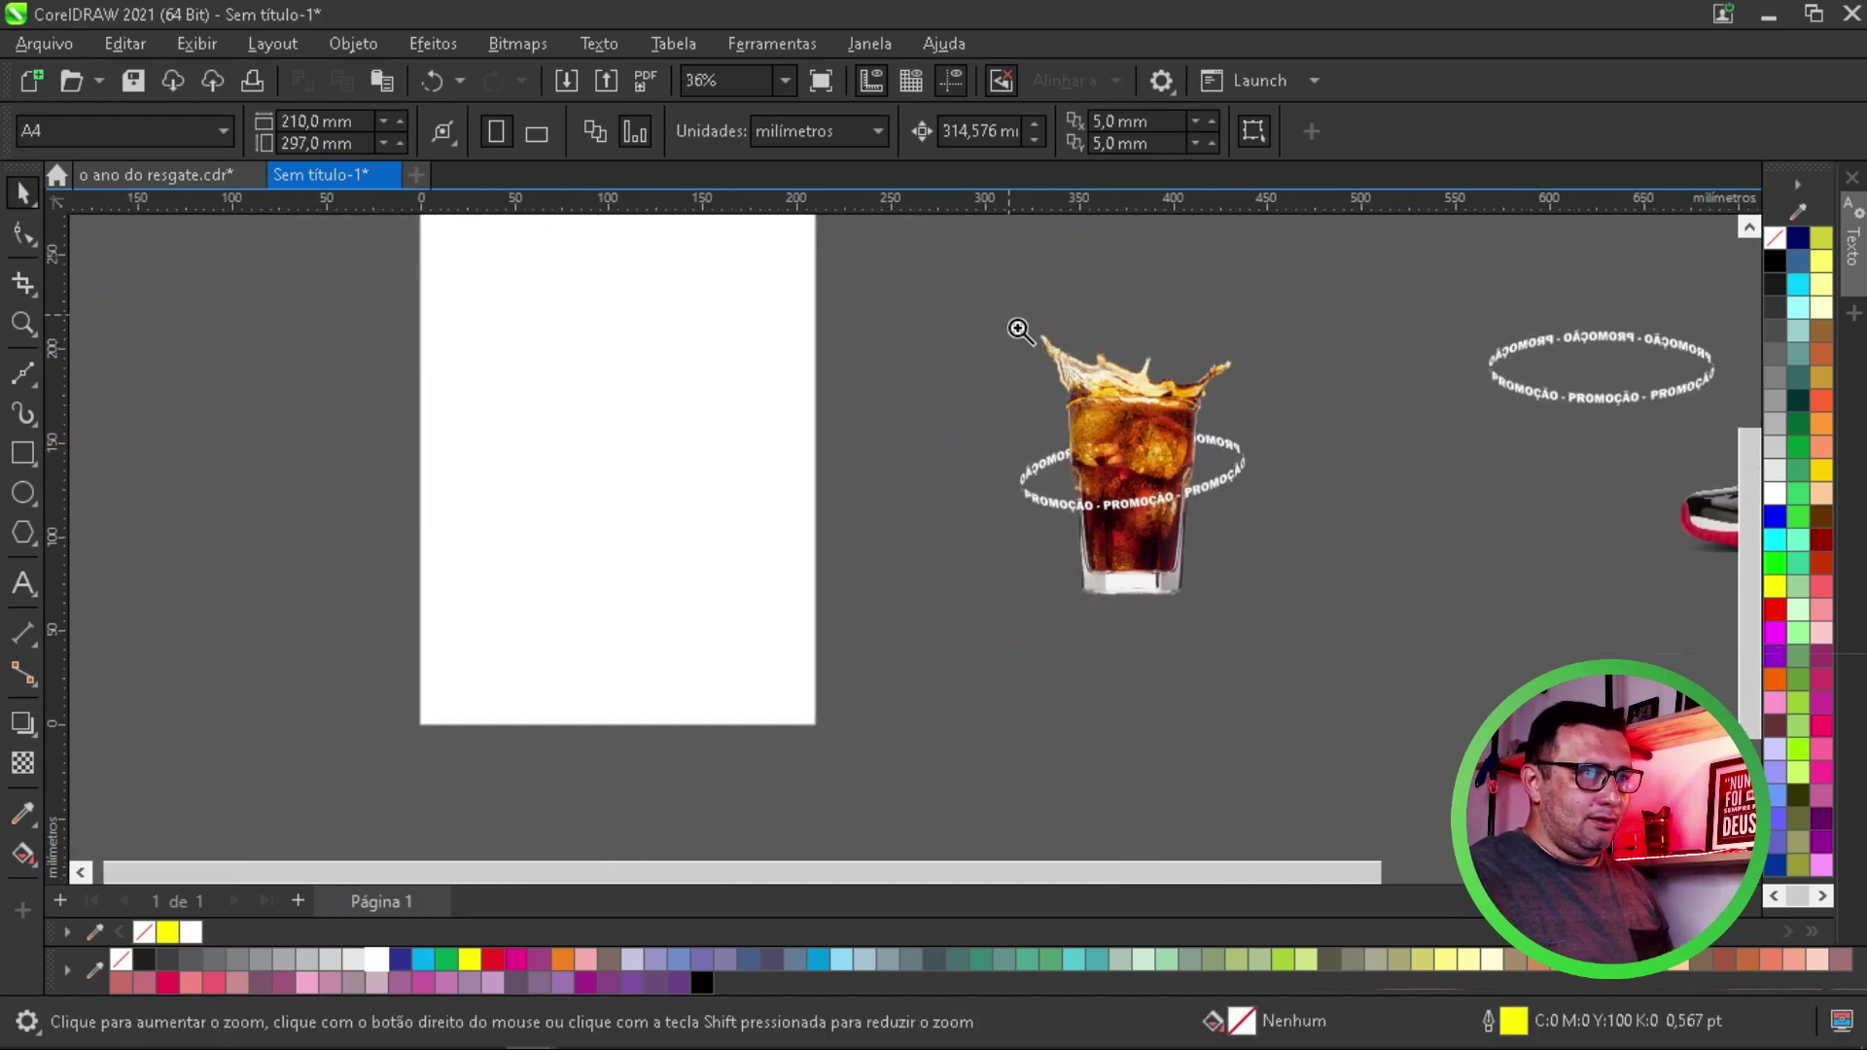
drag(1015, 321, 1409, 617)
right_click(1055, 598)
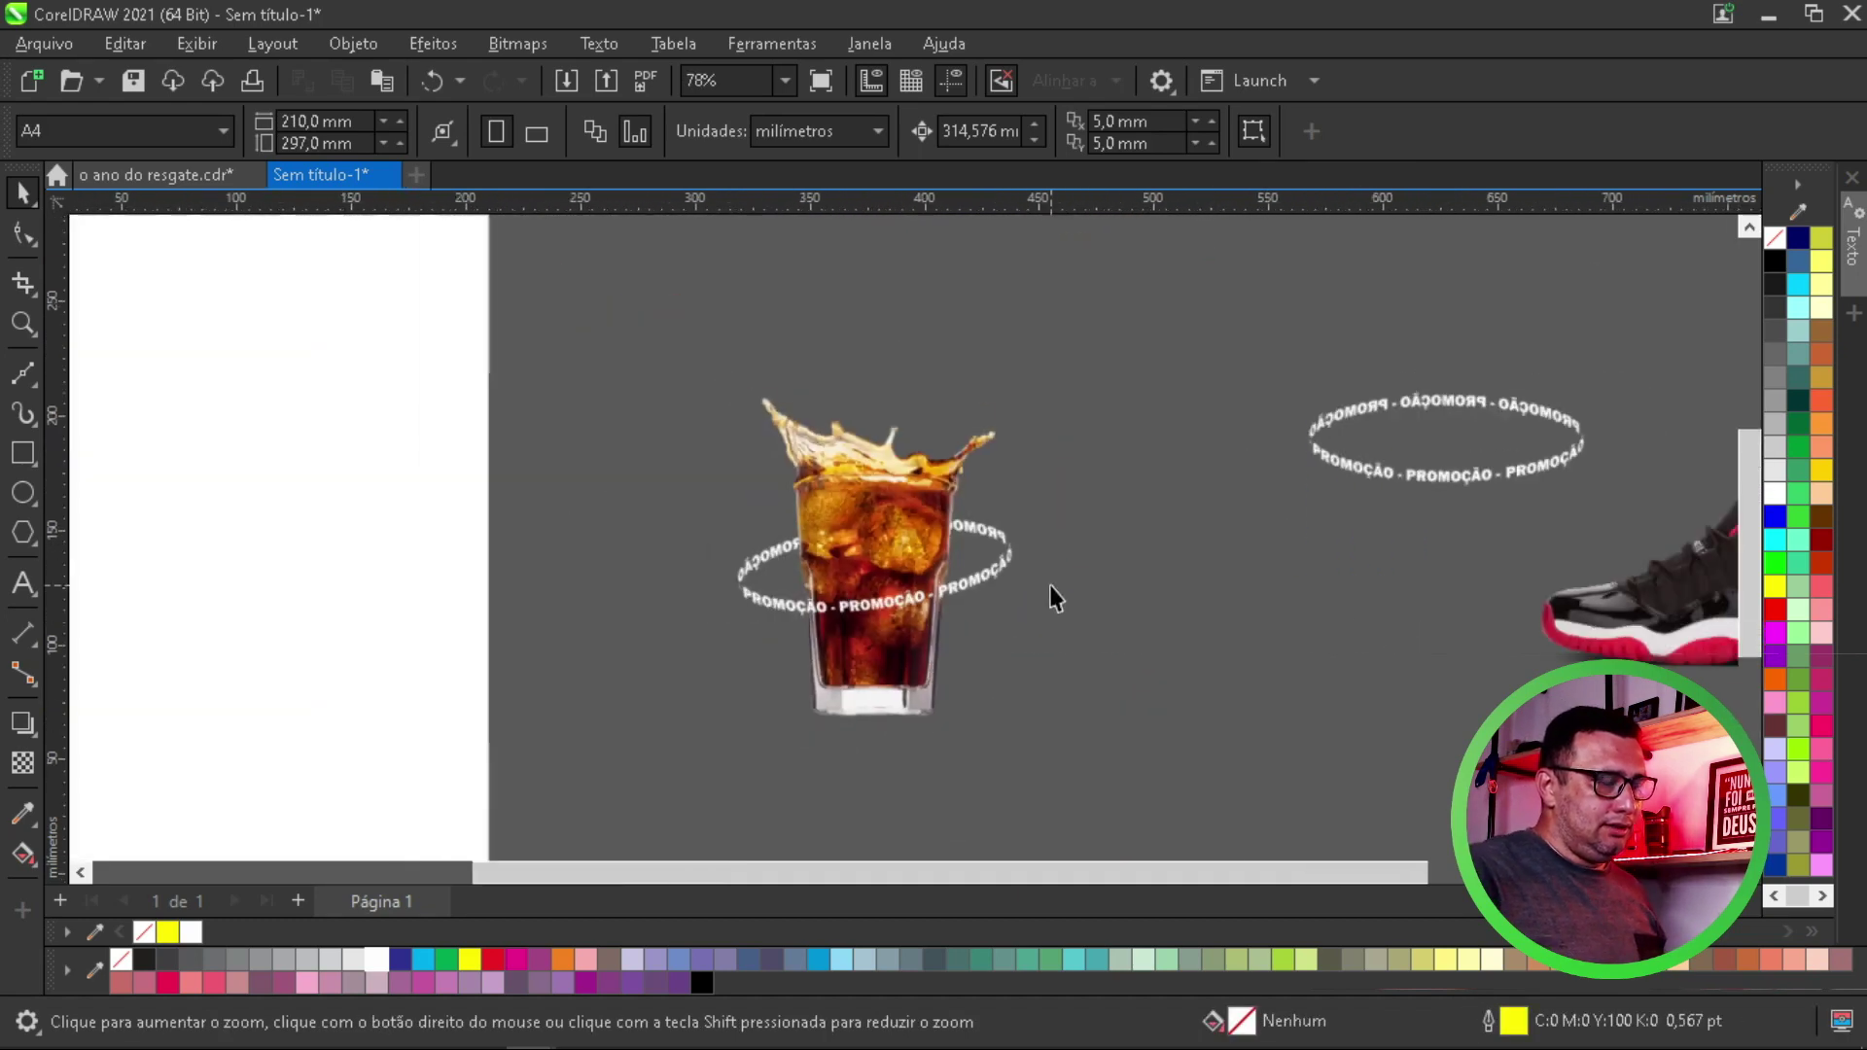
click(22, 453)
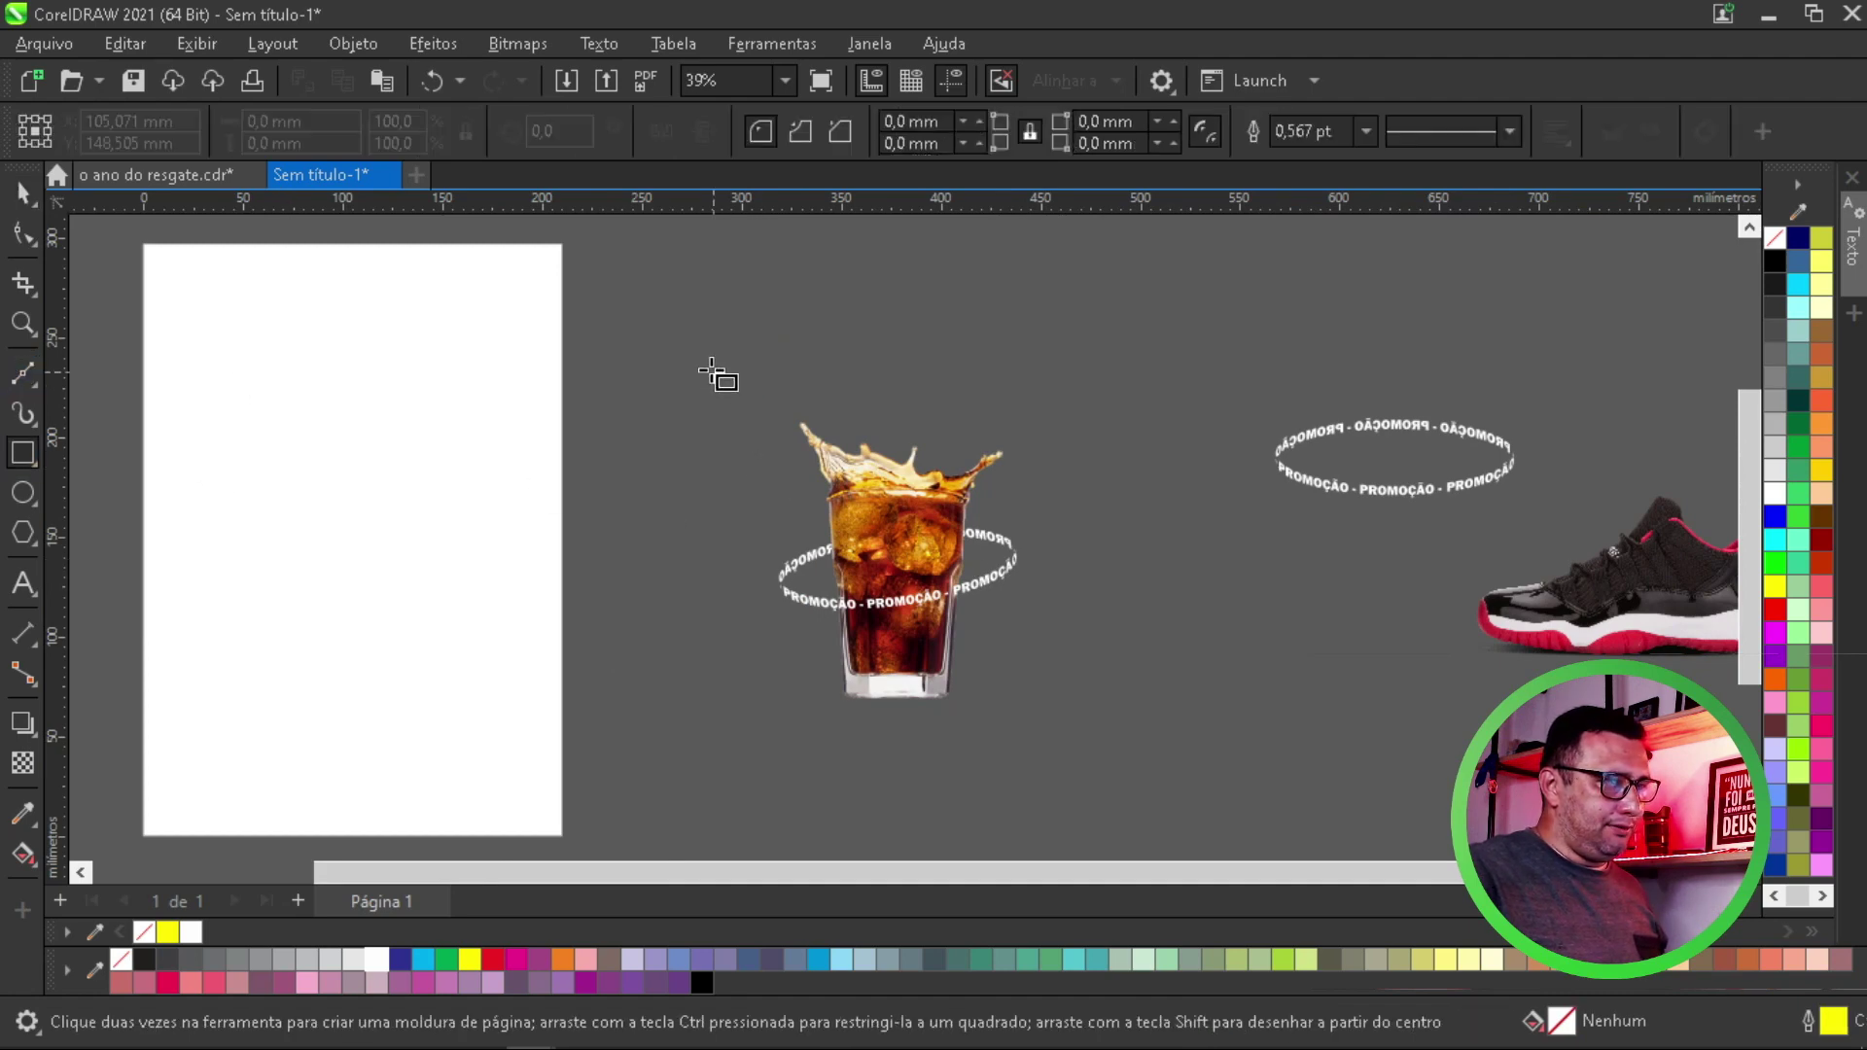
drag(703, 357, 1125, 769)
key(space)
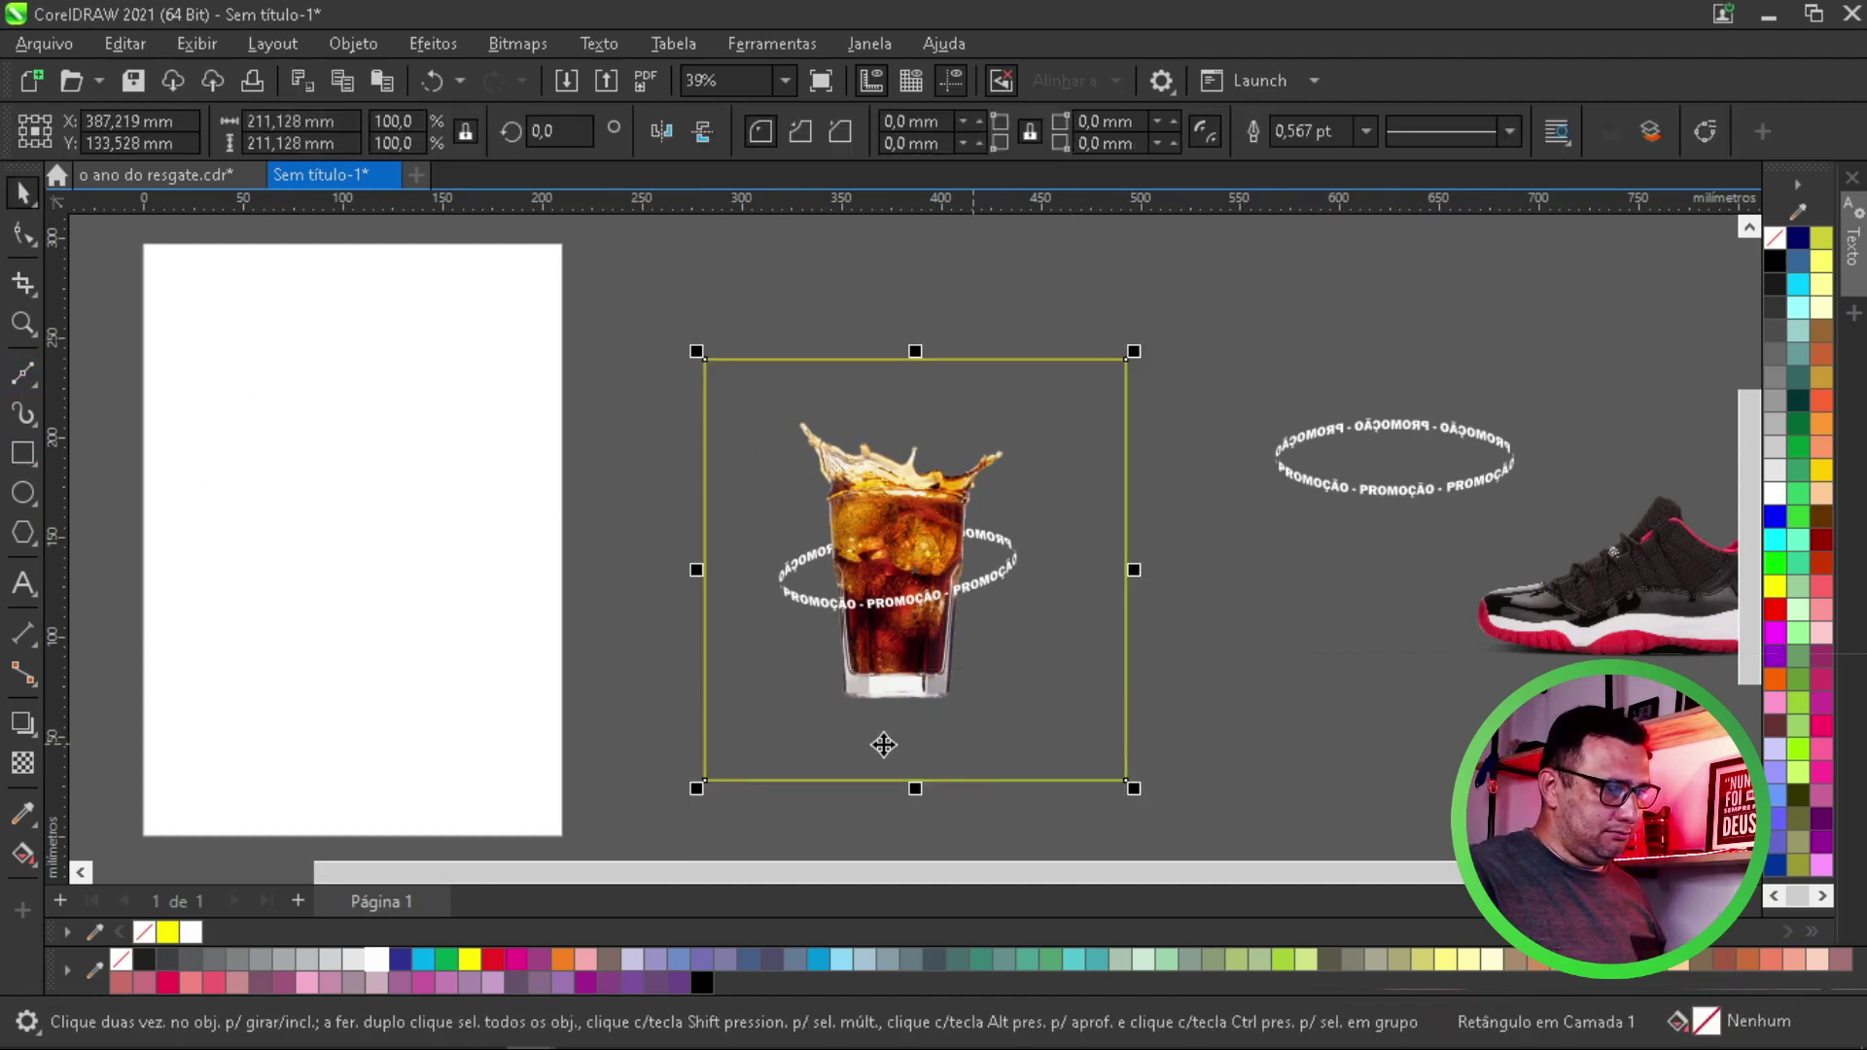
click(702, 984)
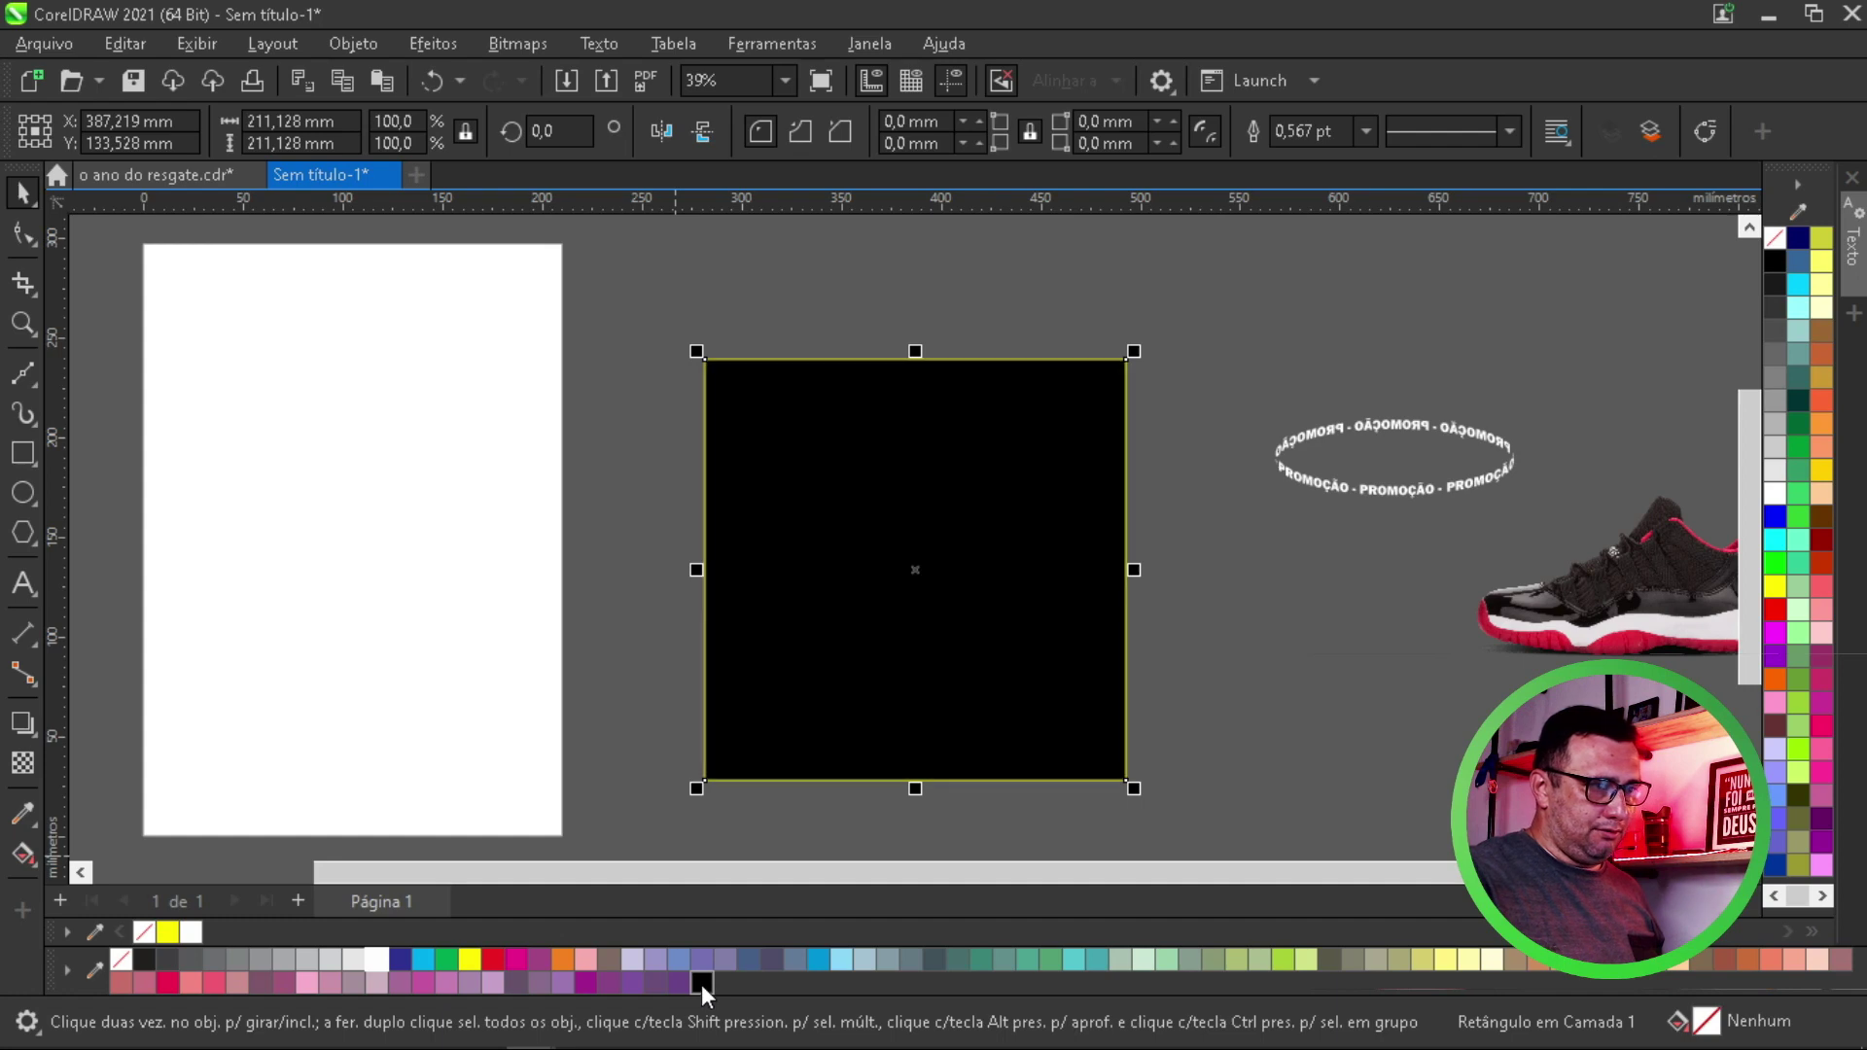
key(shift+Page_Down)
scroll(857, 653, up, 2)
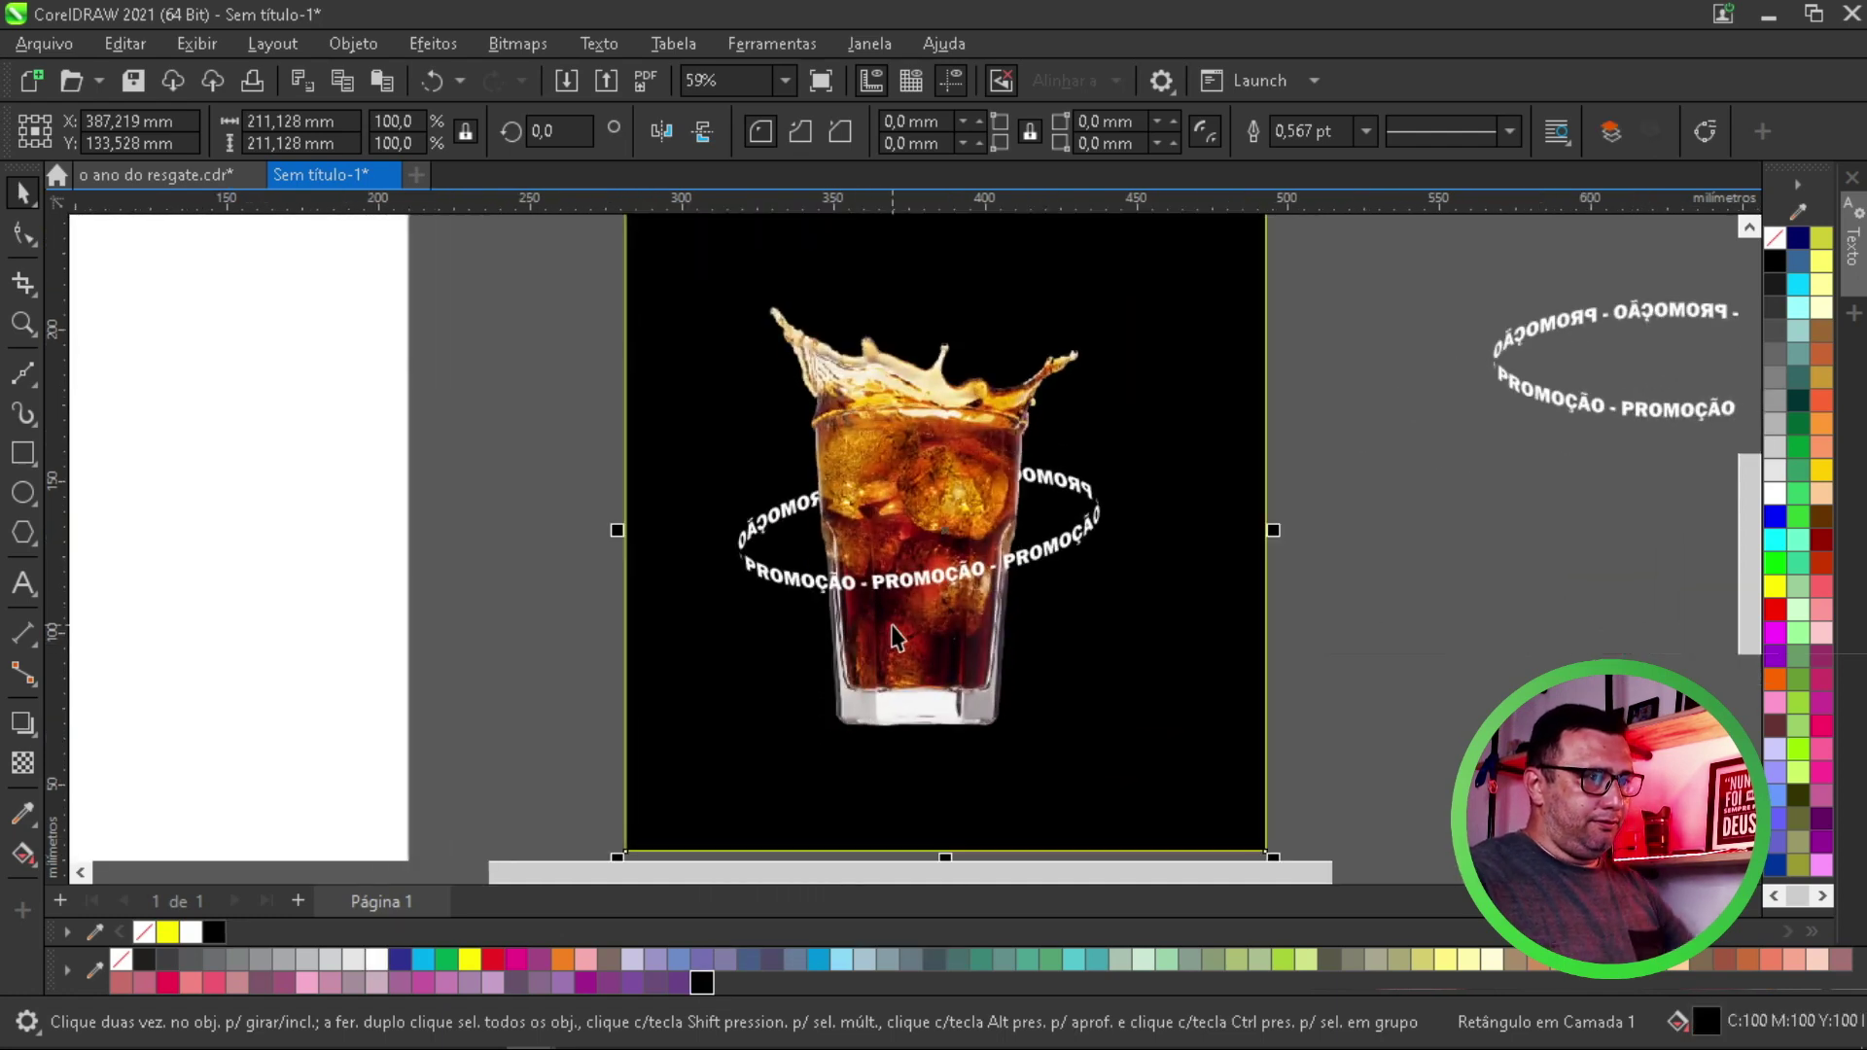
right_click(1768, 239)
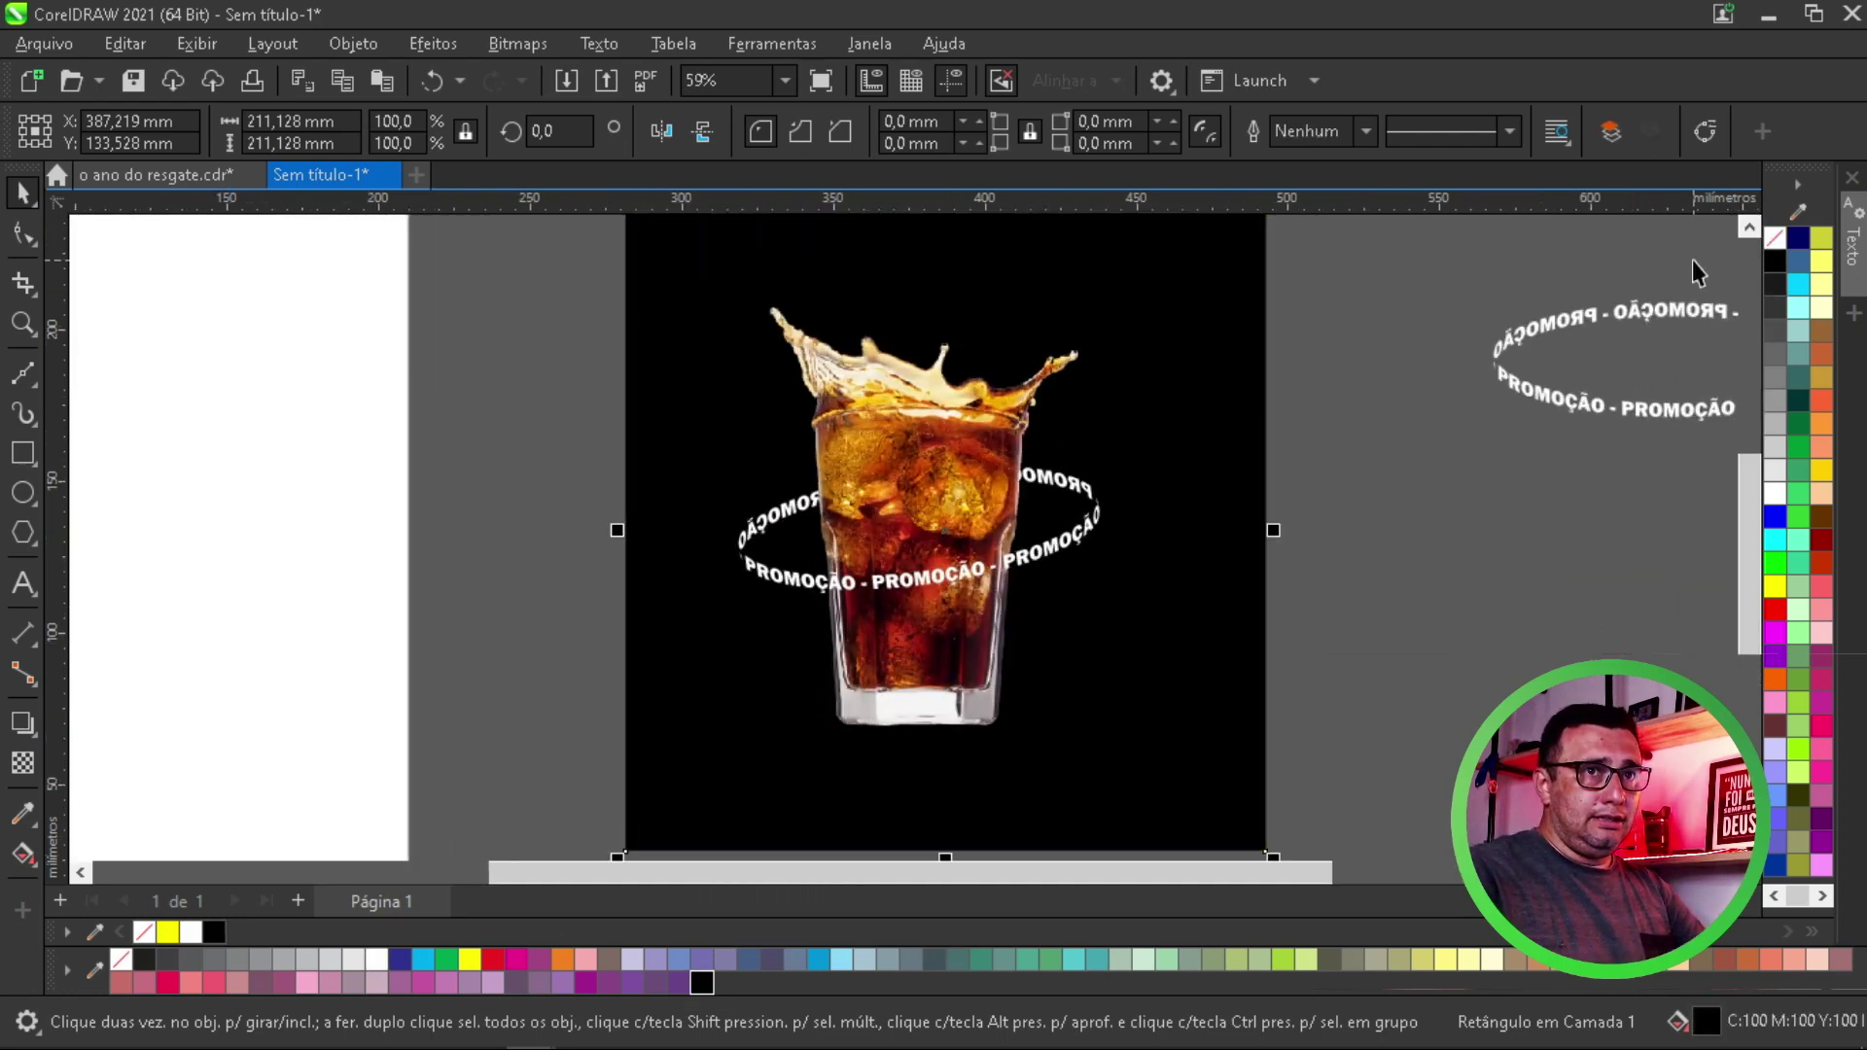
drag(1209, 458, 1192, 459)
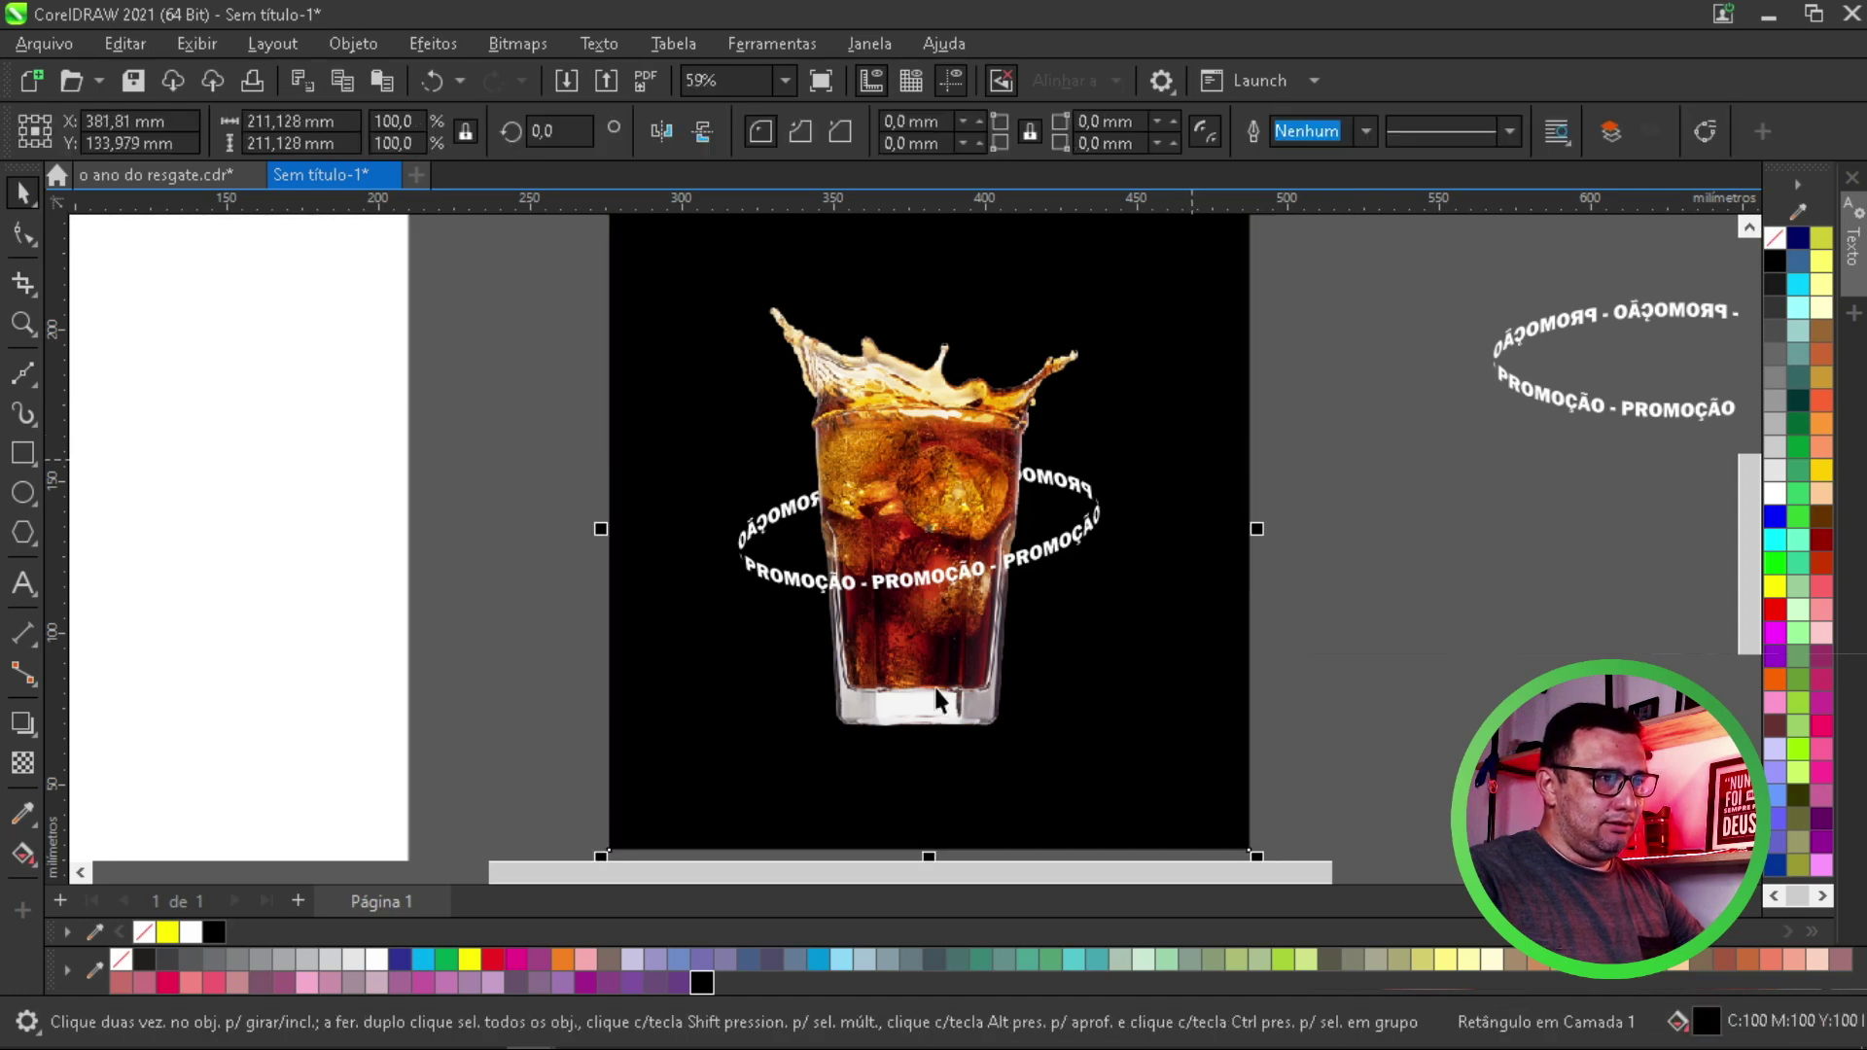
click(492, 957)
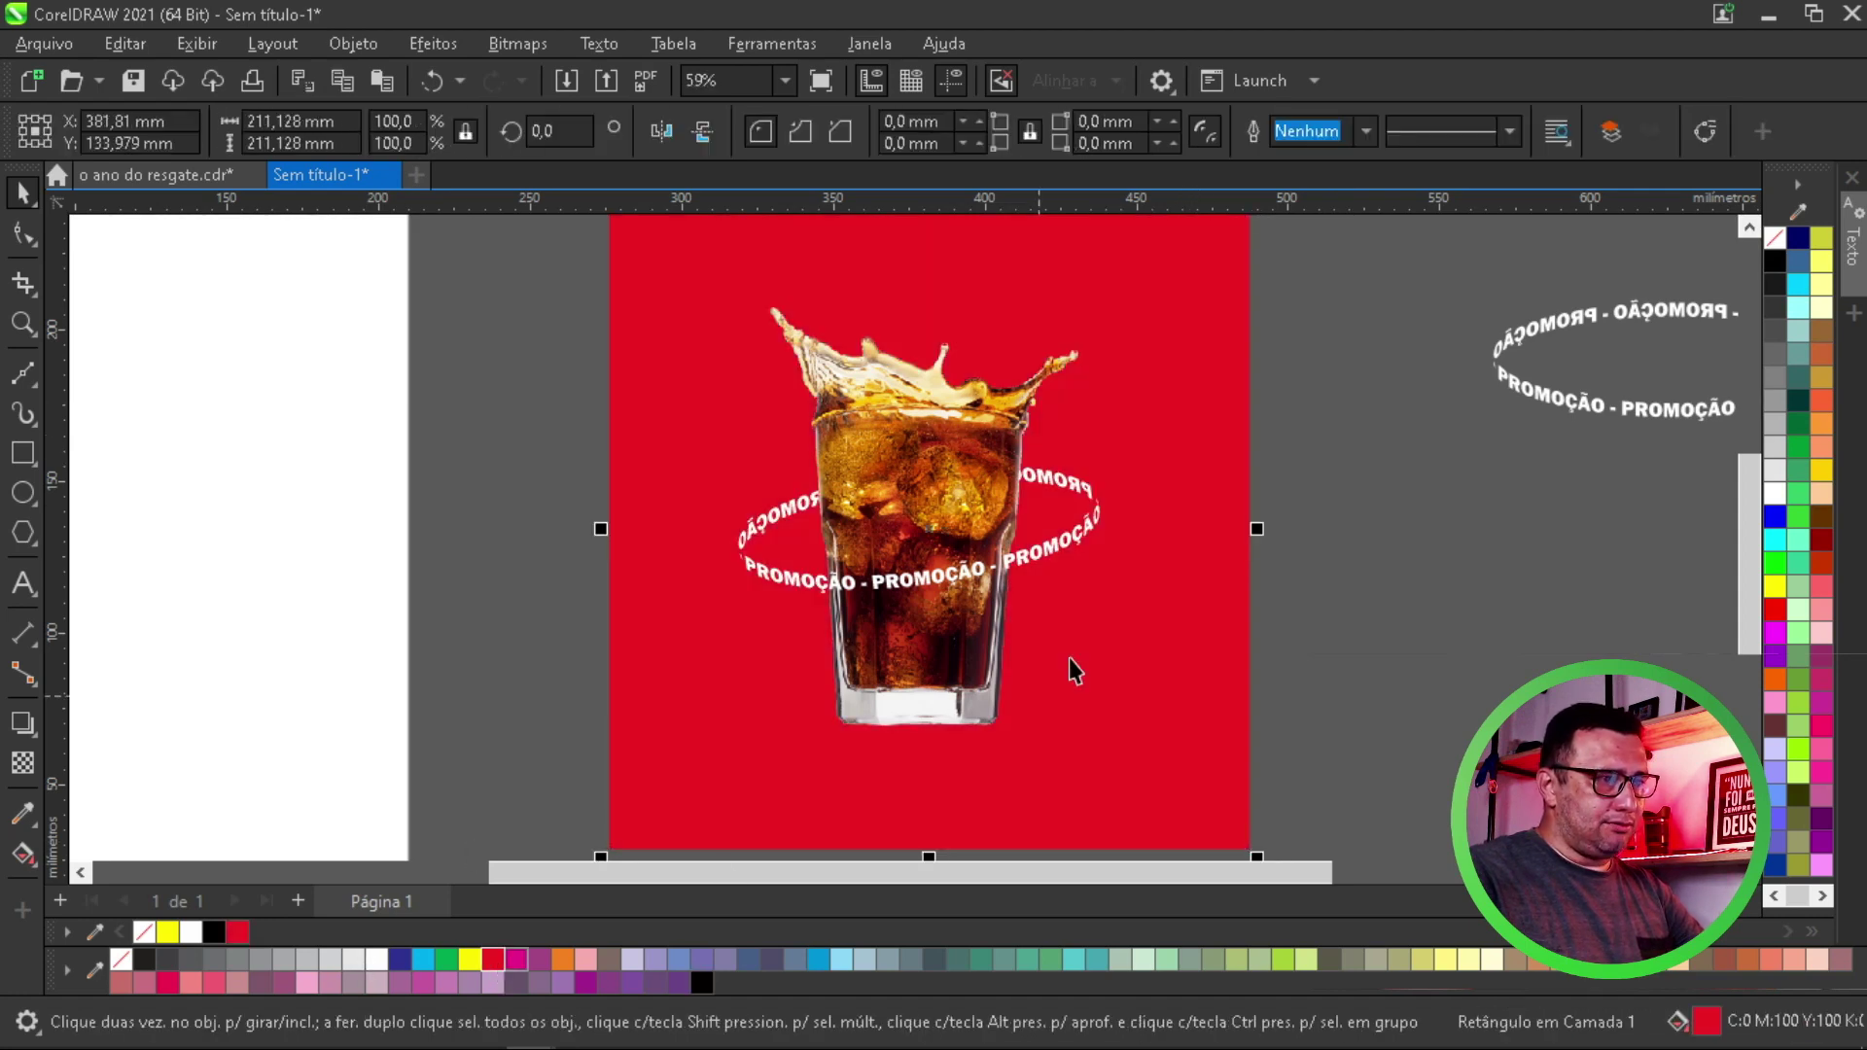
click(1204, 625)
key(Delete)
scroll(1204, 624, down, 2)
scroll(1147, 517, down, 1)
Move the sneaker photo left and shift the spare PROMOÇÃO ring up and out of the way
key(z)
drag(937, 382, 1692, 741)
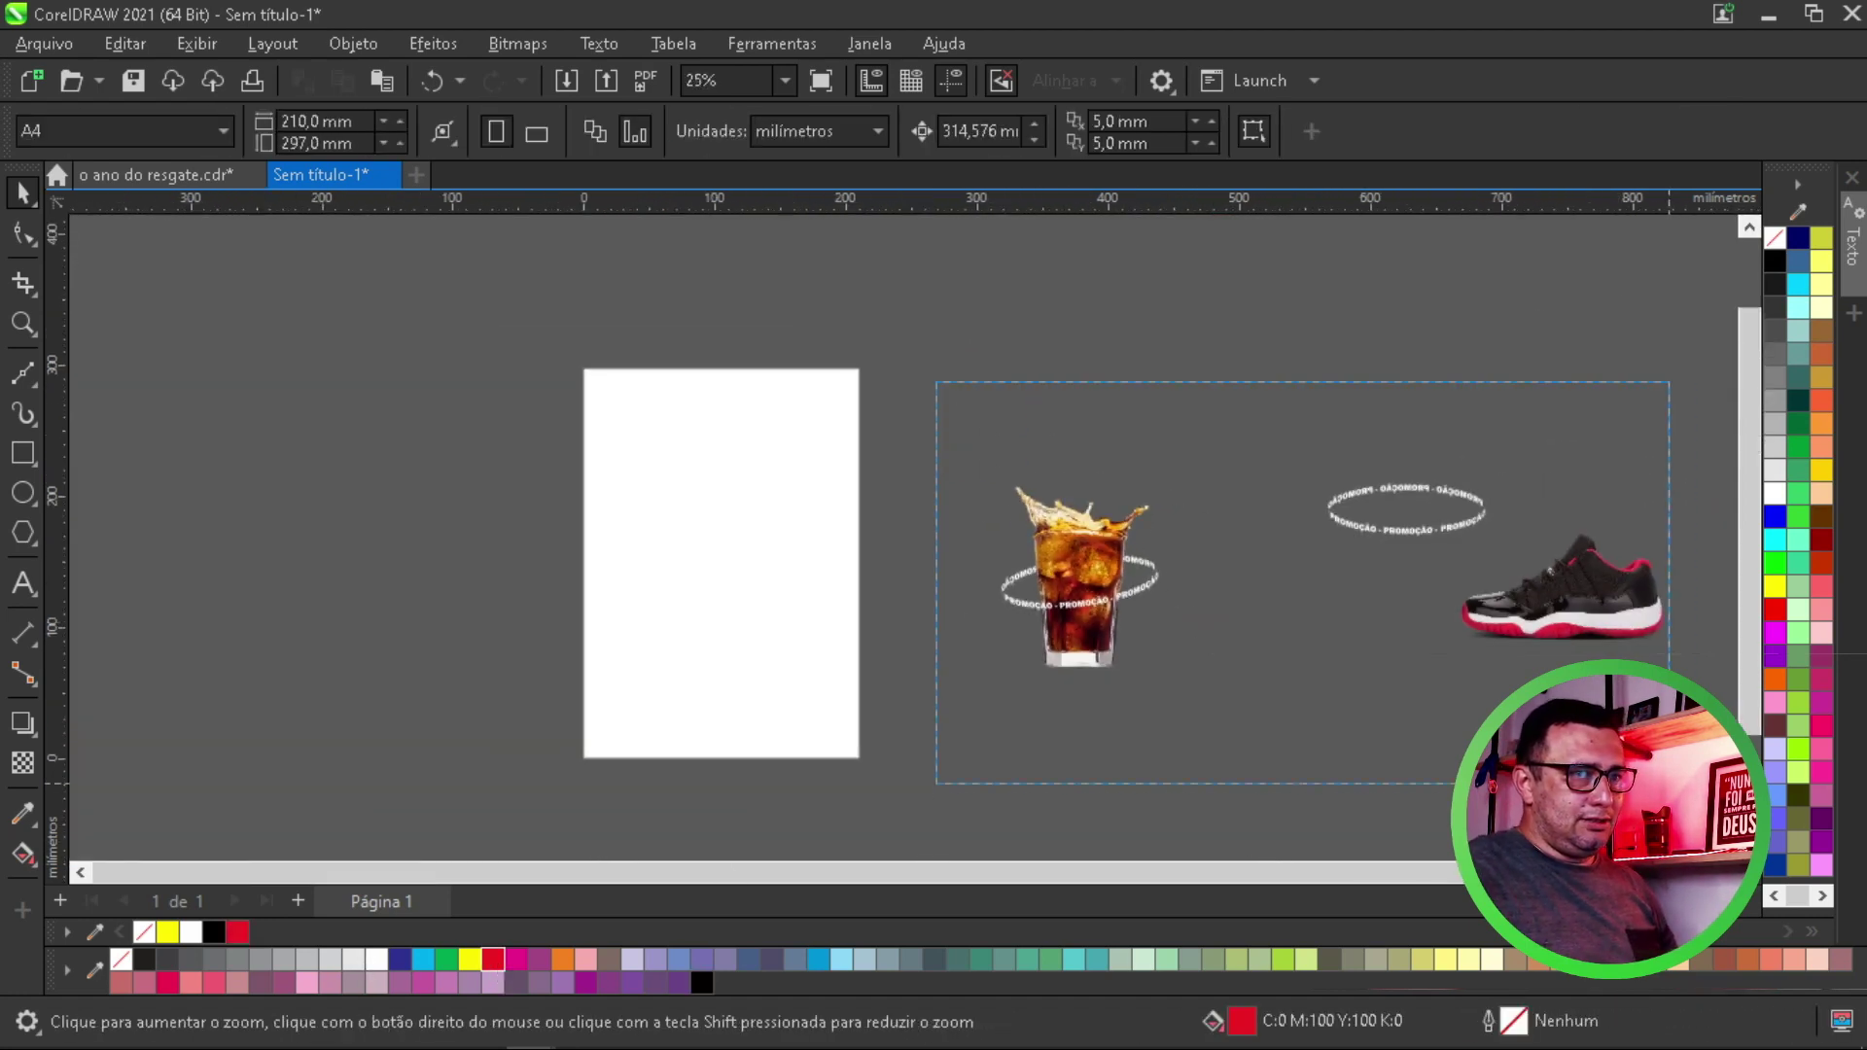
key(space)
drag(1312, 574, 907, 582)
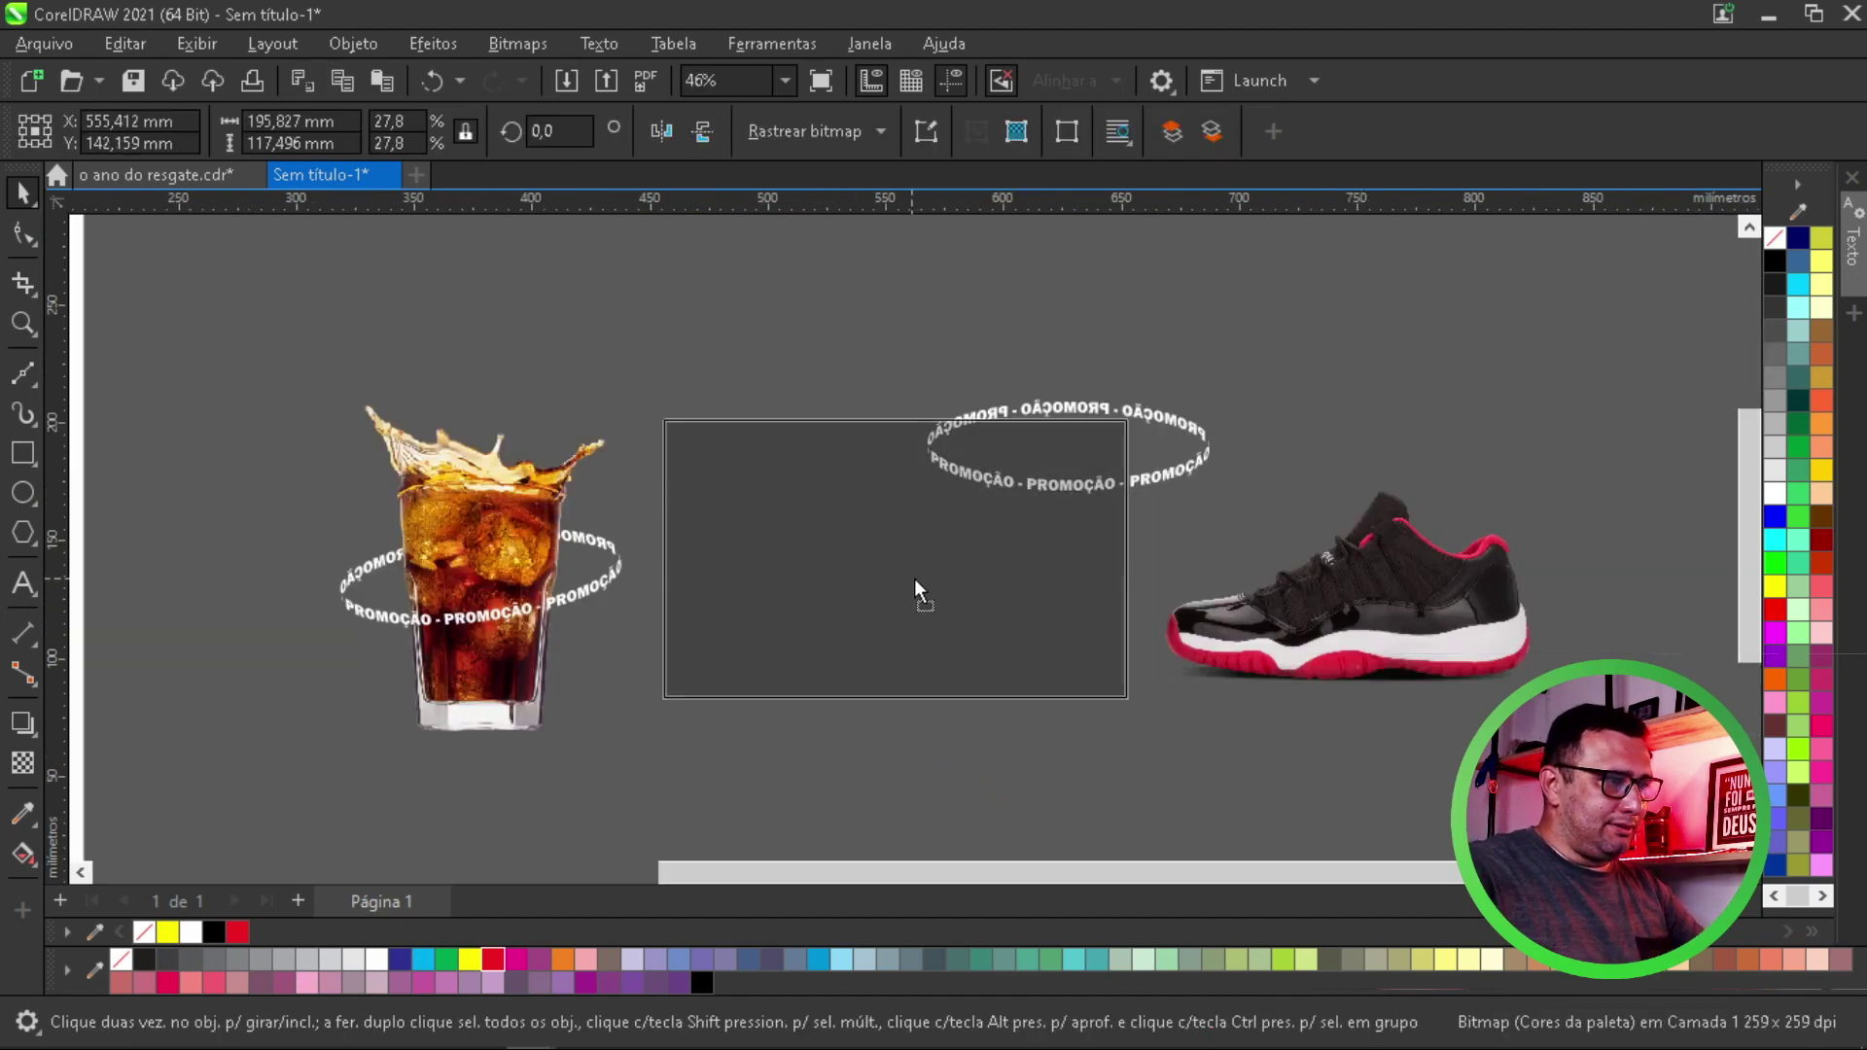
click(1173, 478)
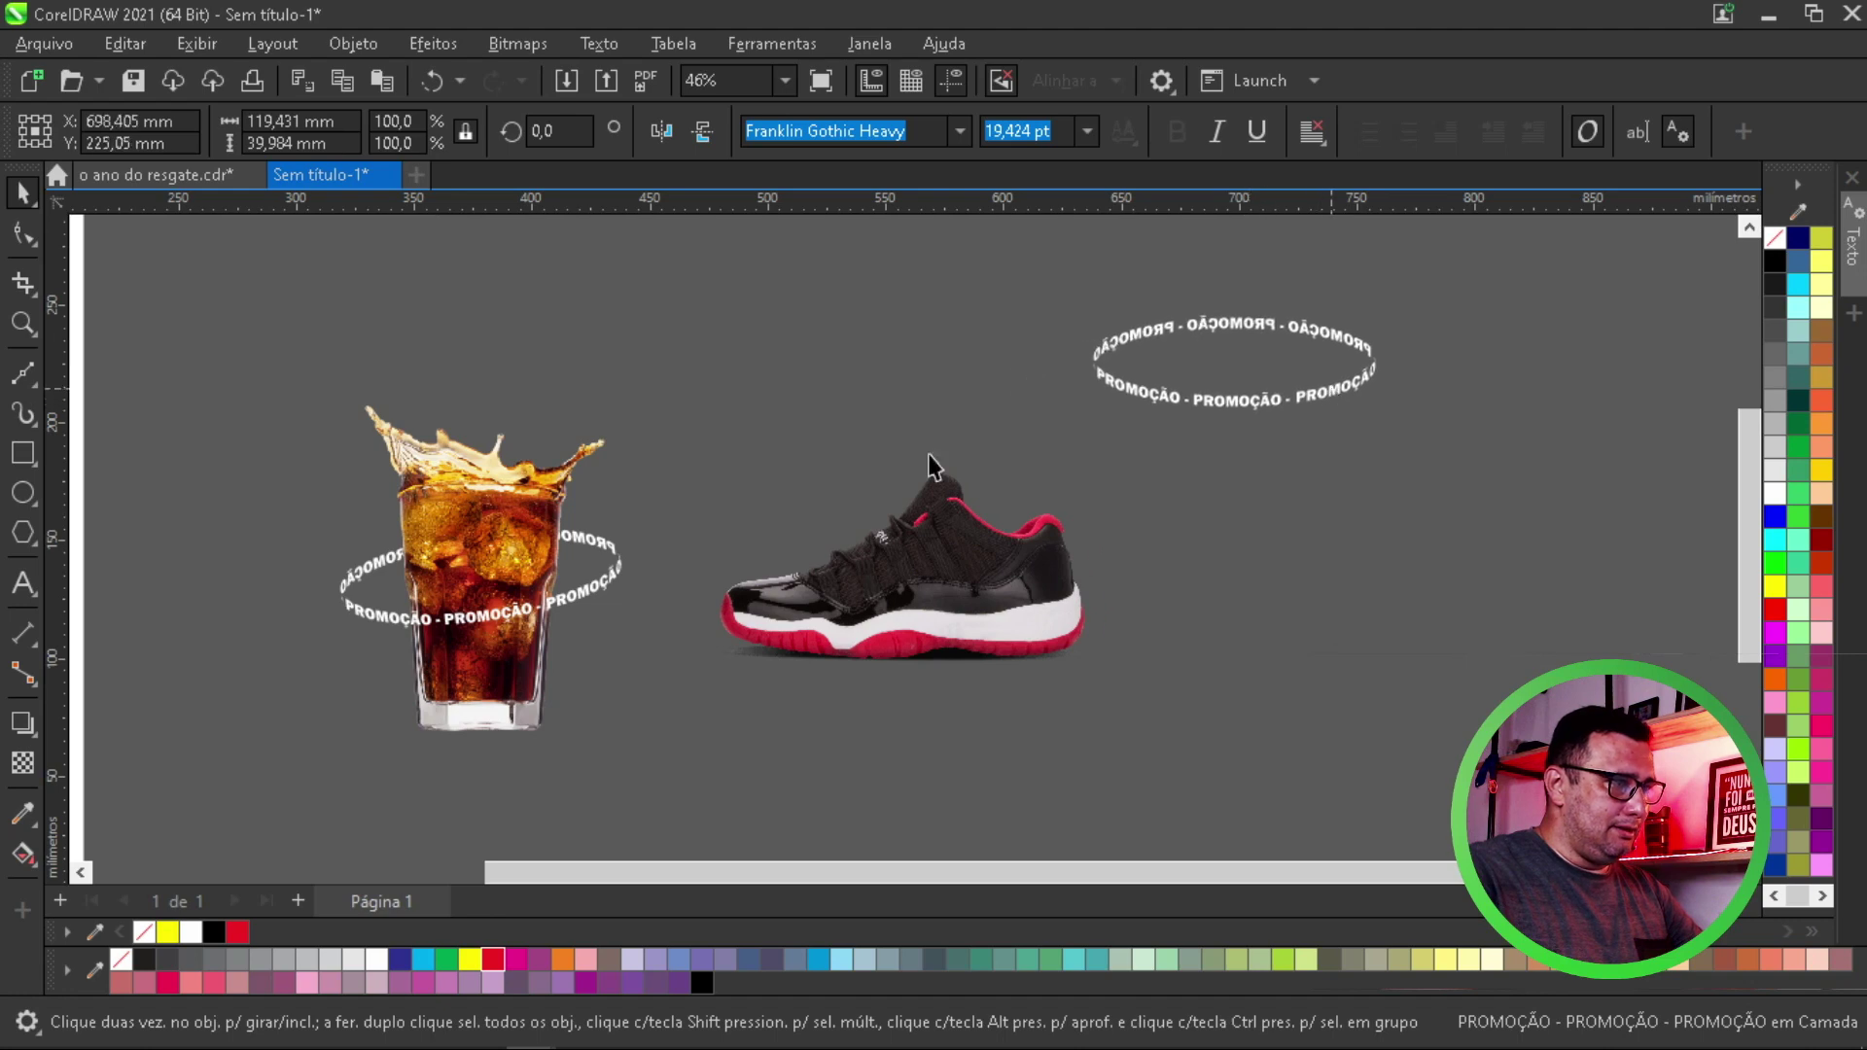
drag(1215, 406, 1381, 321)
Copy the glass's ring onto the sneaker and tilt it steeply across the shoe
click(608, 583)
drag(897, 615, 948, 625)
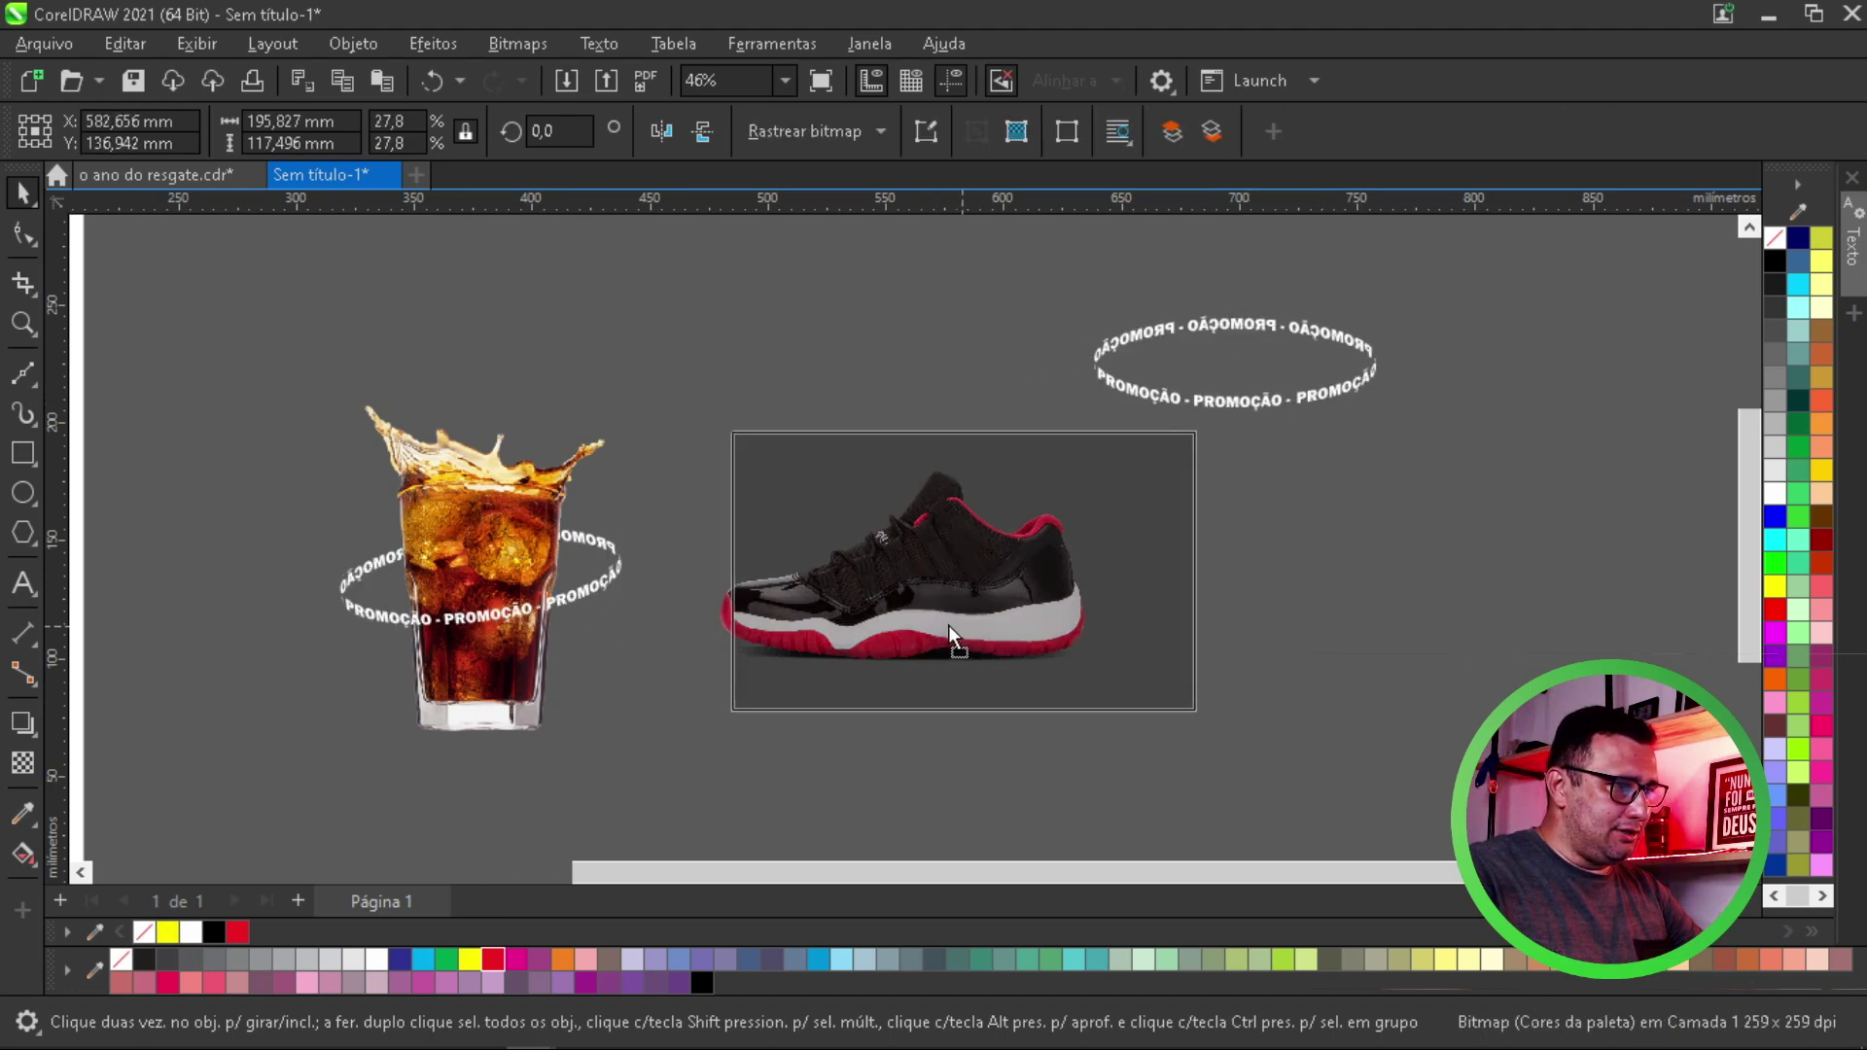
mouse_move(616, 576)
mouse_down()
mouse_move(1000, 595)
mouse_move(997, 705)
mouse_move(913, 770)
mouse_up()
click(1000, 595)
click(914, 770)
drag(931, 692, 1006, 726)
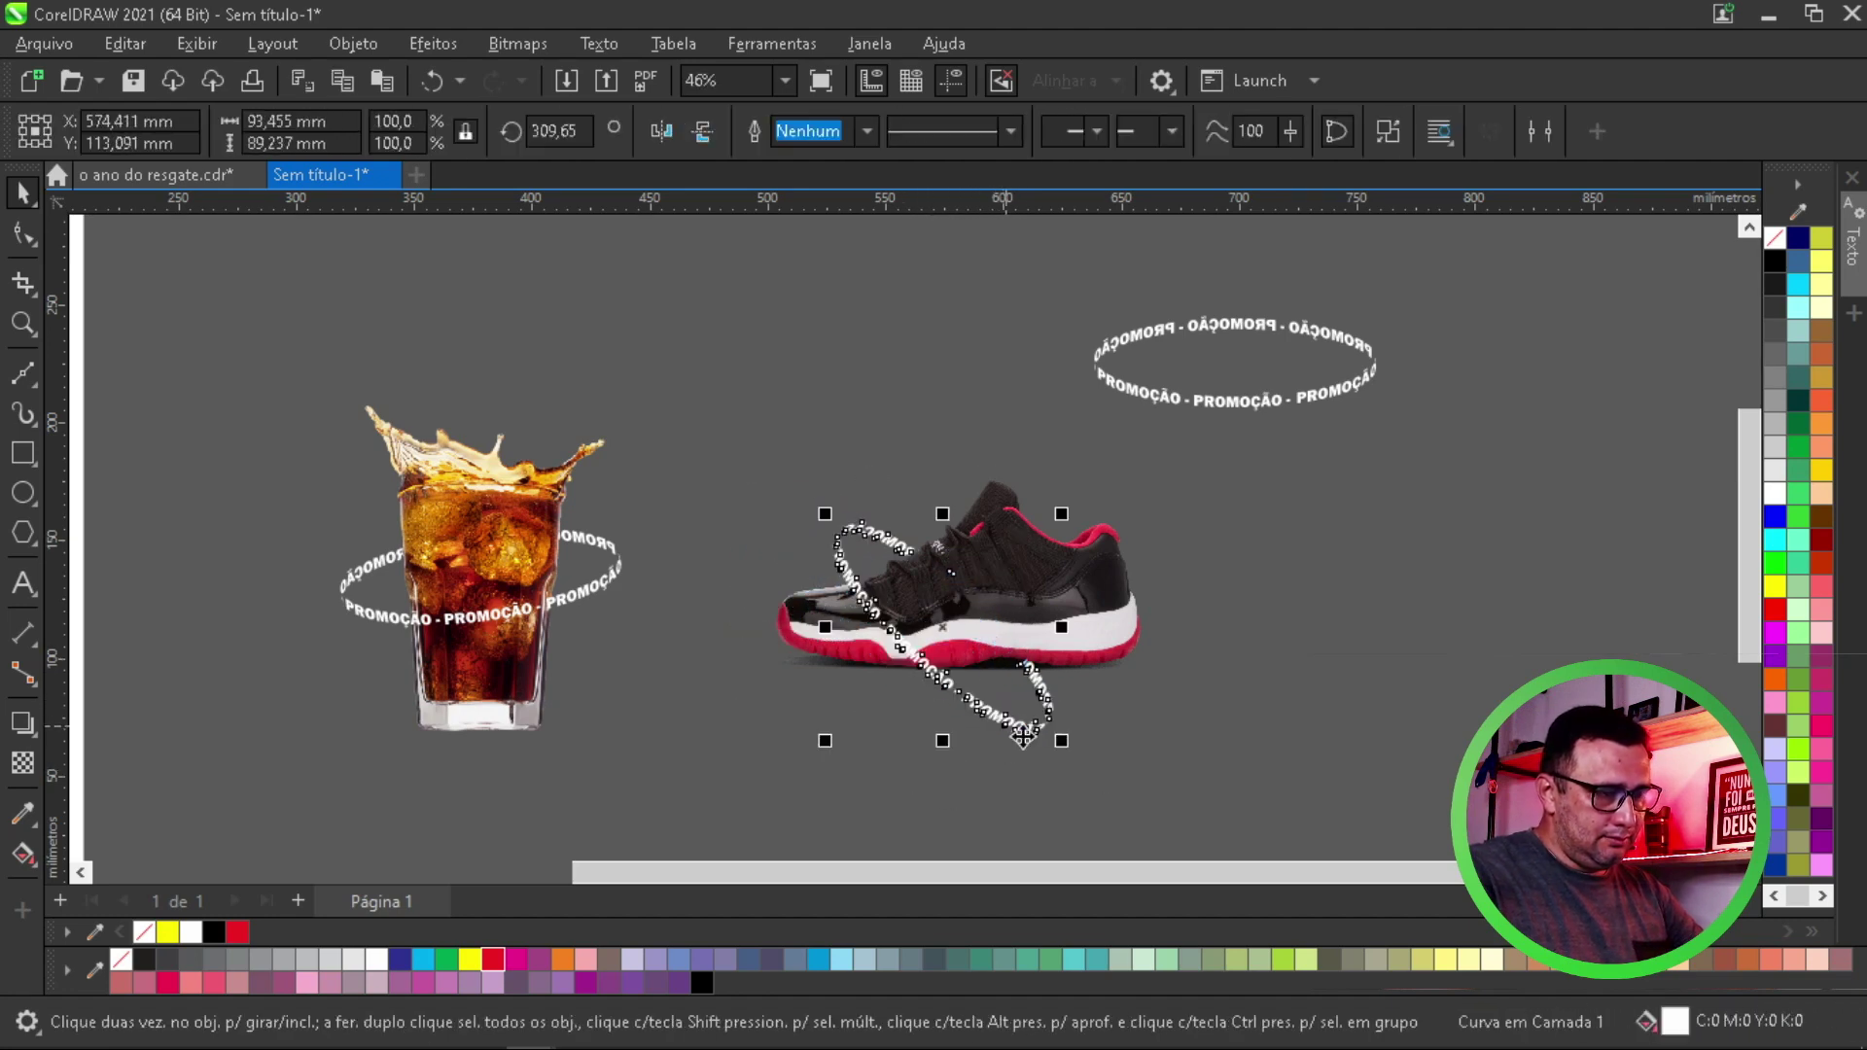
Fine-tune the sneaker ring's rotation and position, checking its nodes
scroll(941, 580, up, 3)
scroll(942, 581, up, 2)
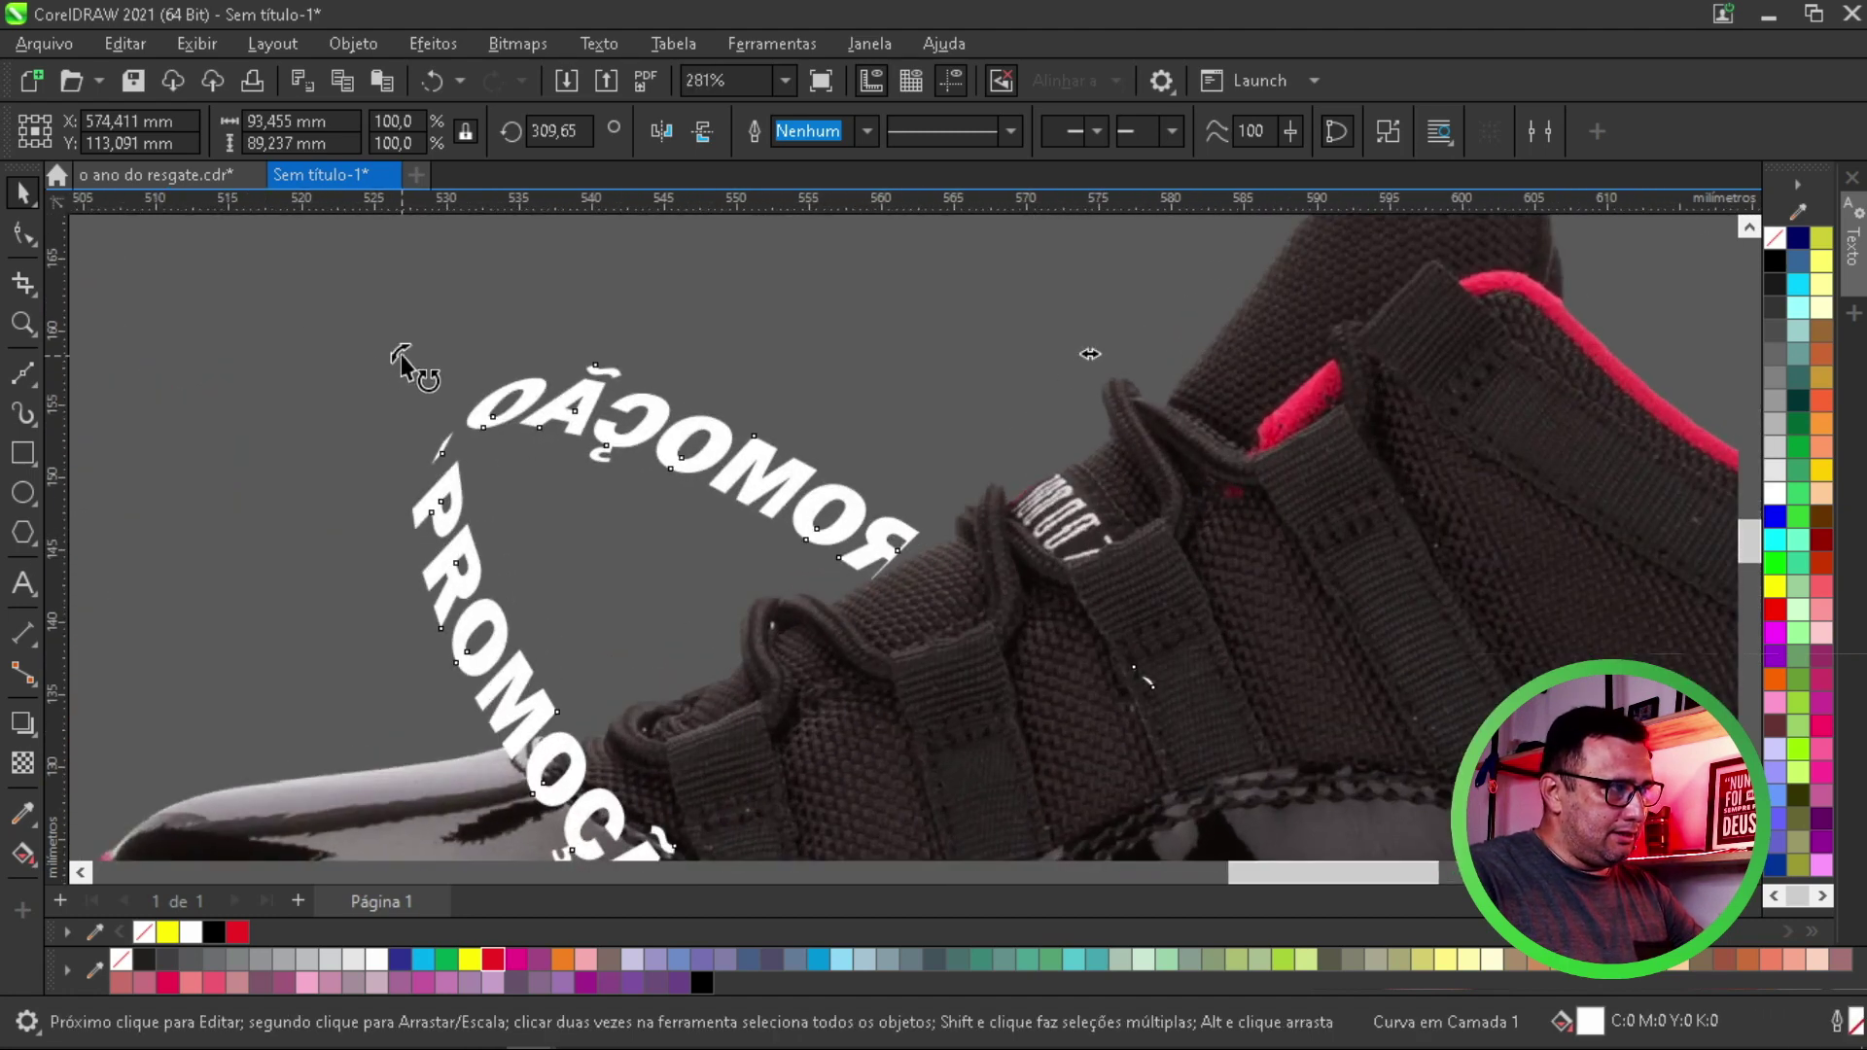
drag(401, 352, 408, 344)
drag(904, 533, 873, 553)
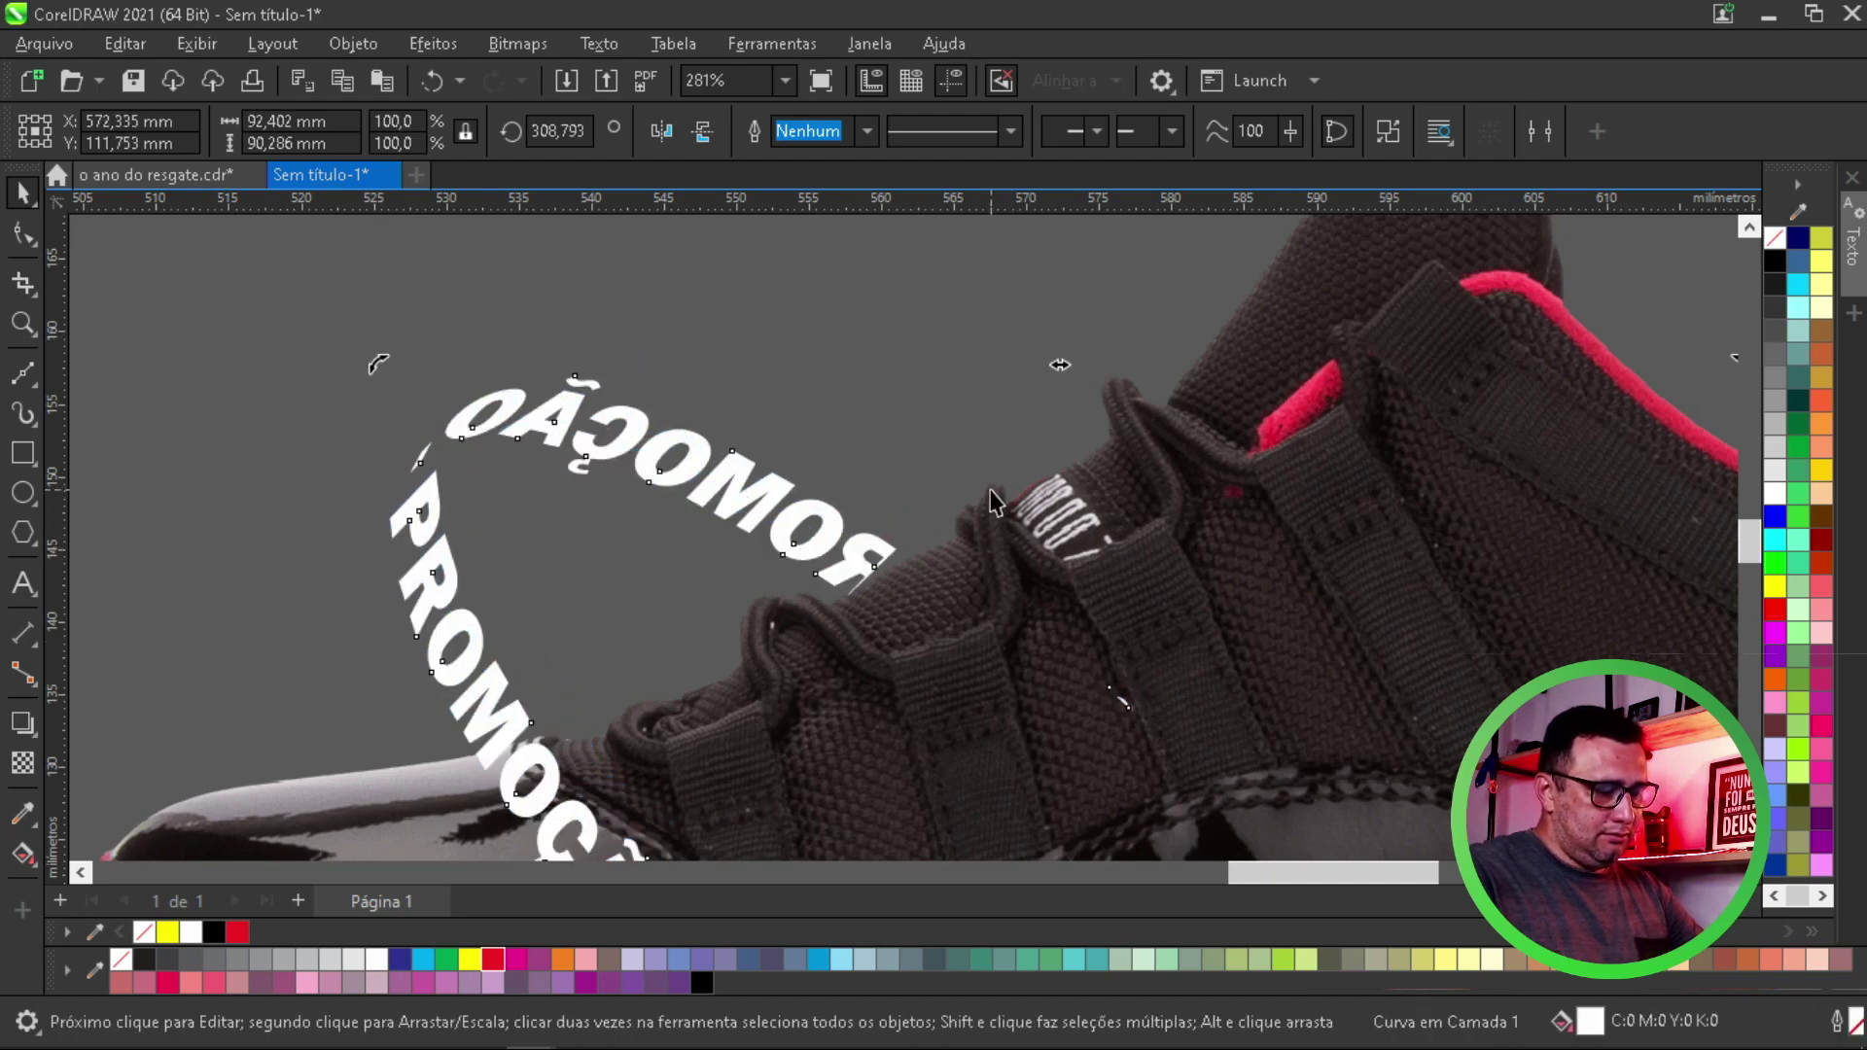
key(F10)
key(space)
scroll(972, 632, down, 1)
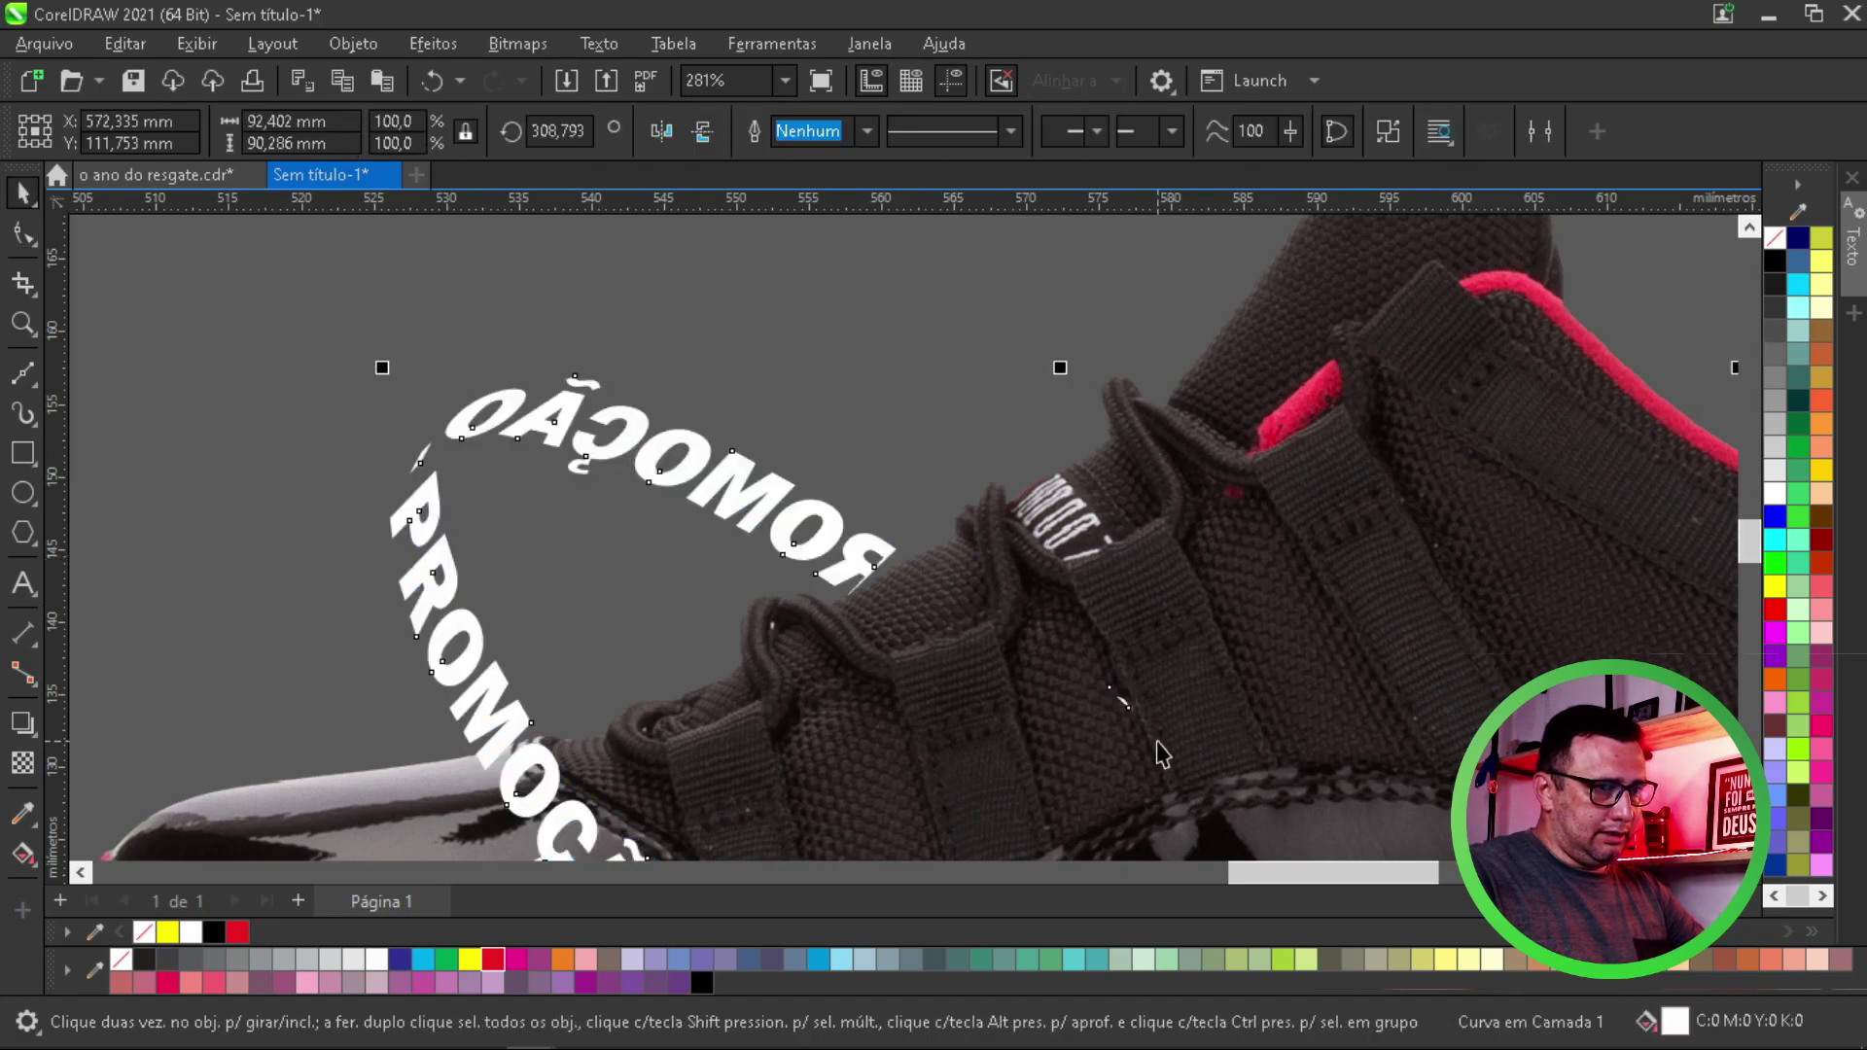
drag(1118, 702, 1126, 712)
key(space)
scroll(1163, 727, down, 3)
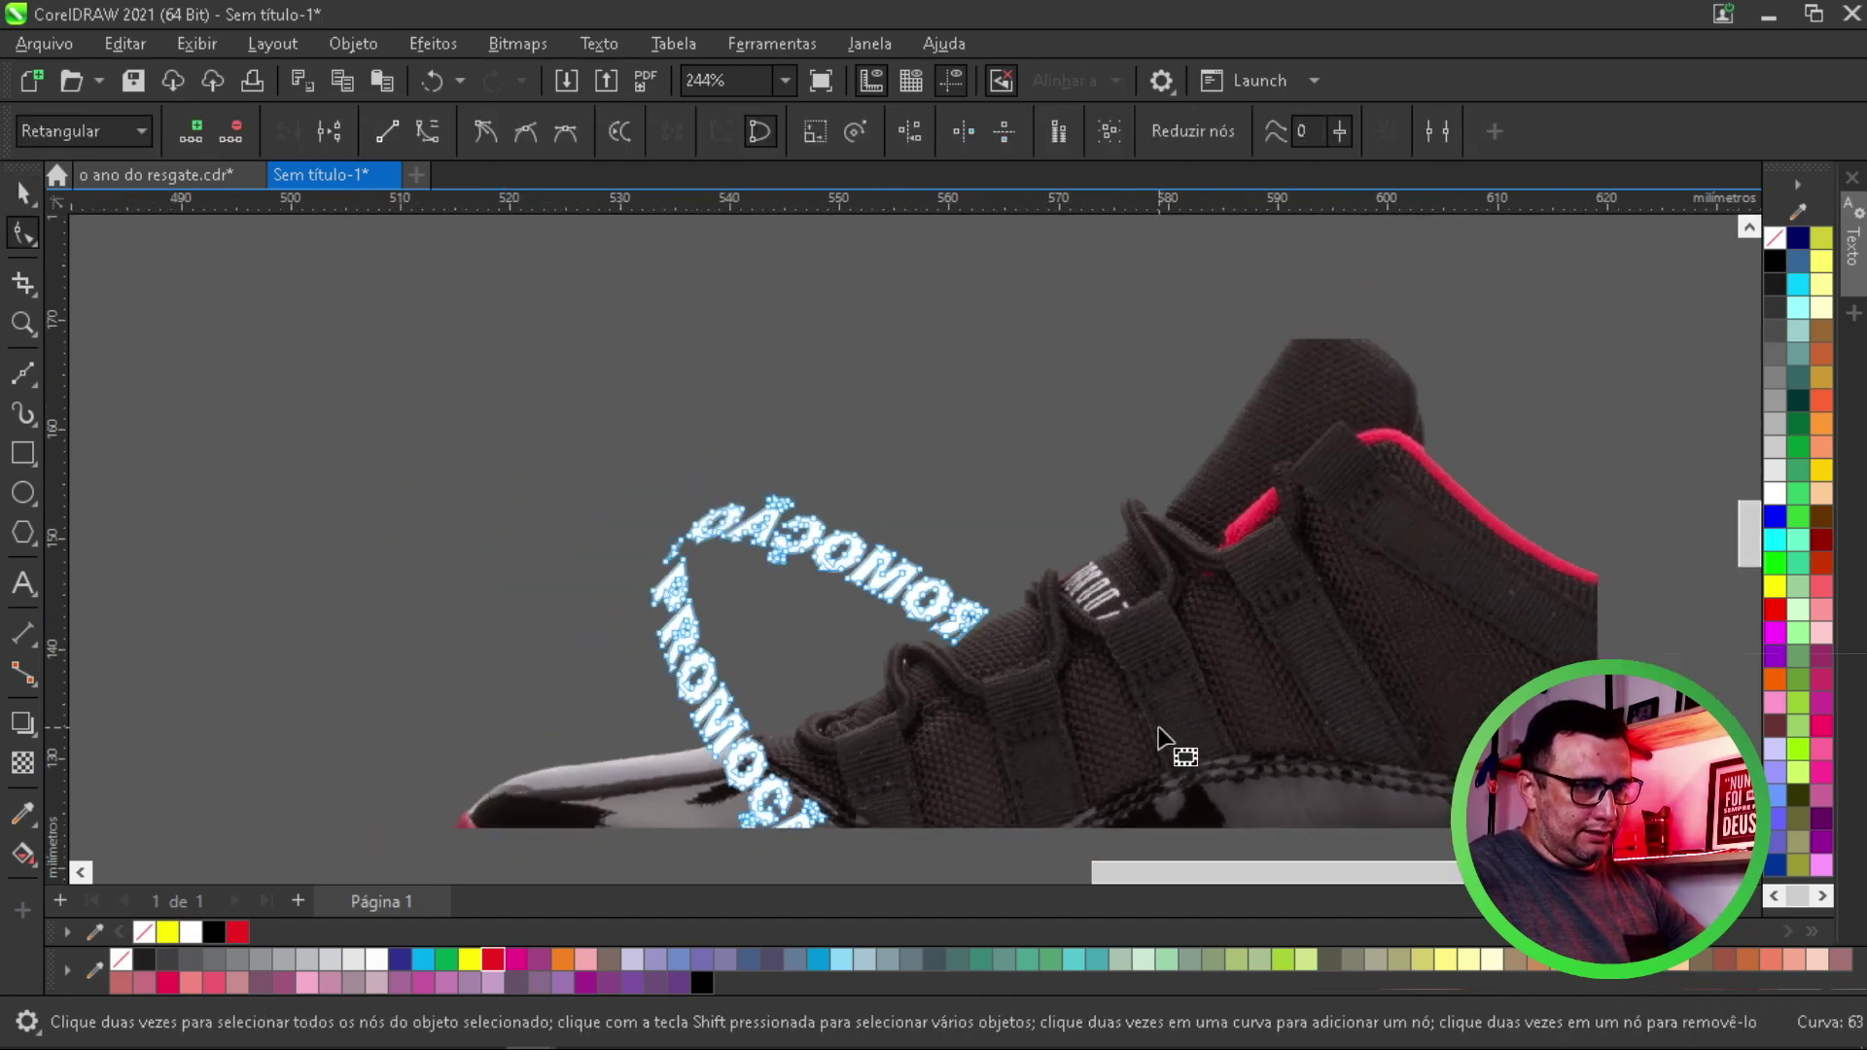
scroll(1164, 728, down, 7)
scroll(1160, 731, down, 2)
scroll(1045, 768, up, 11)
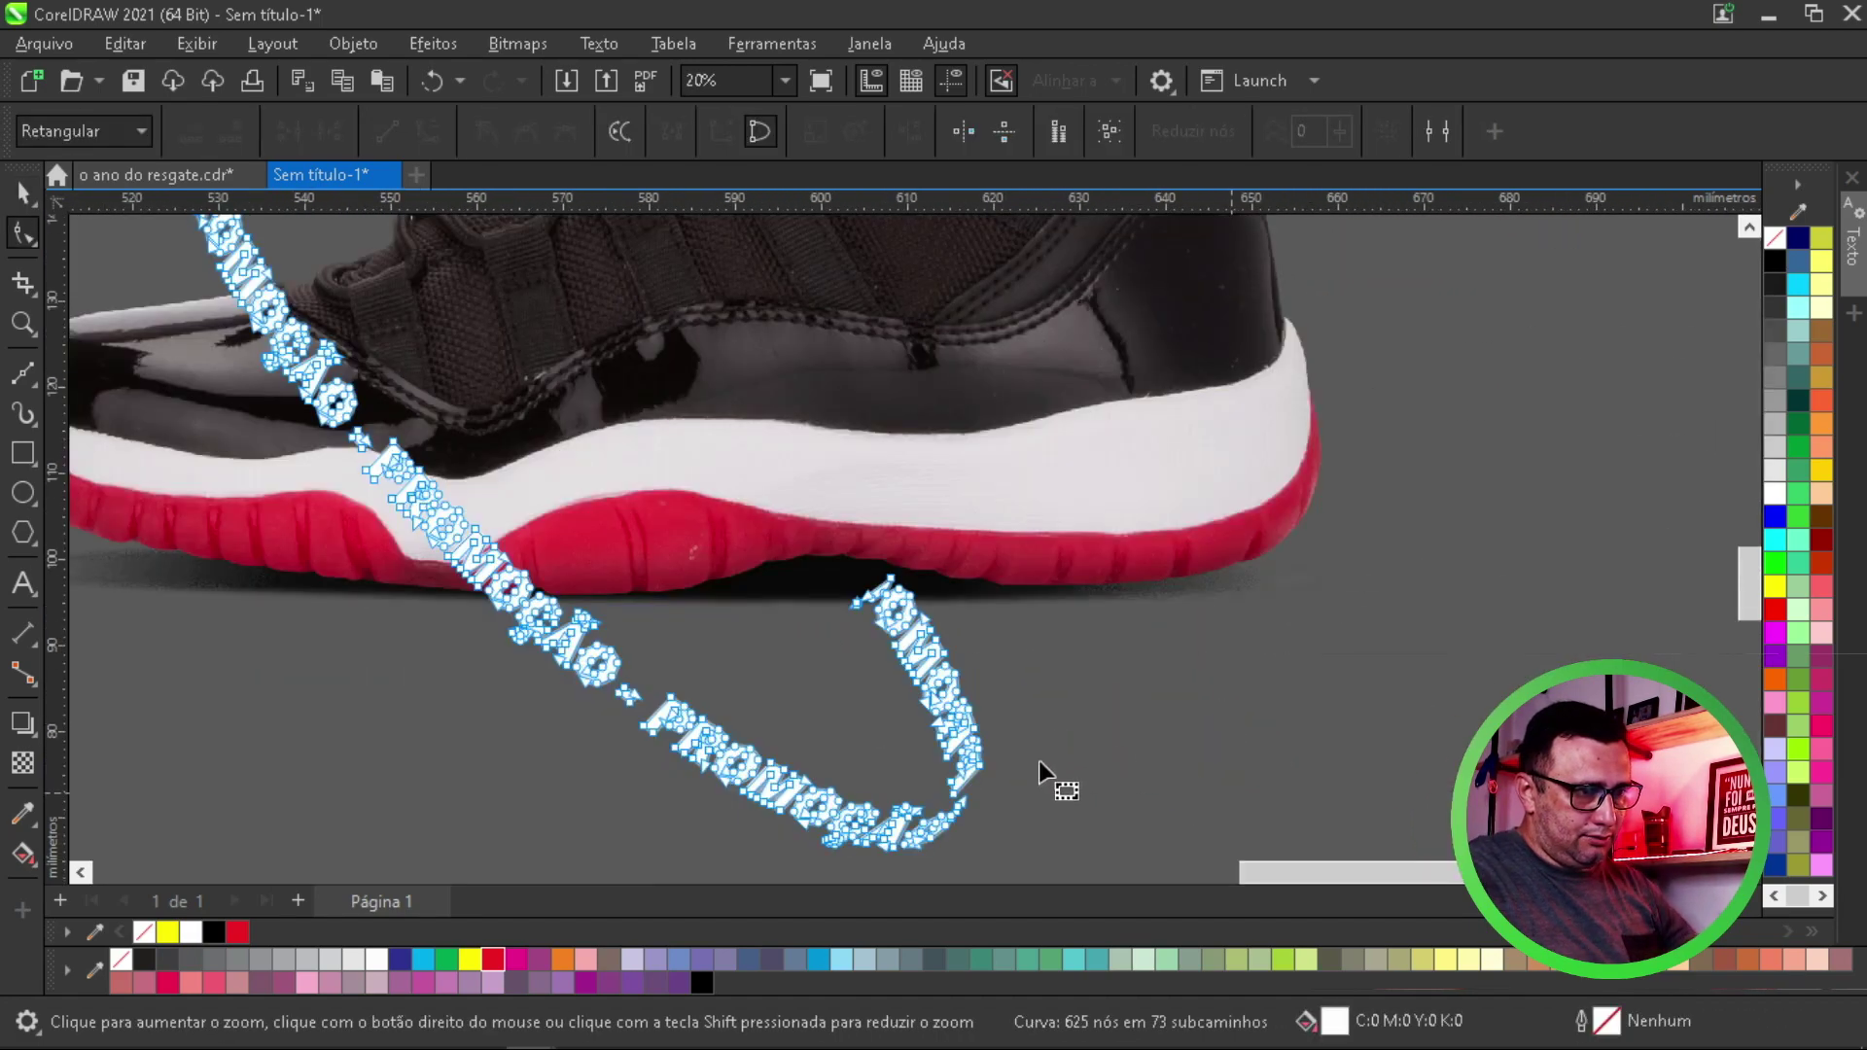
scroll(904, 599, up, 1)
key(space)
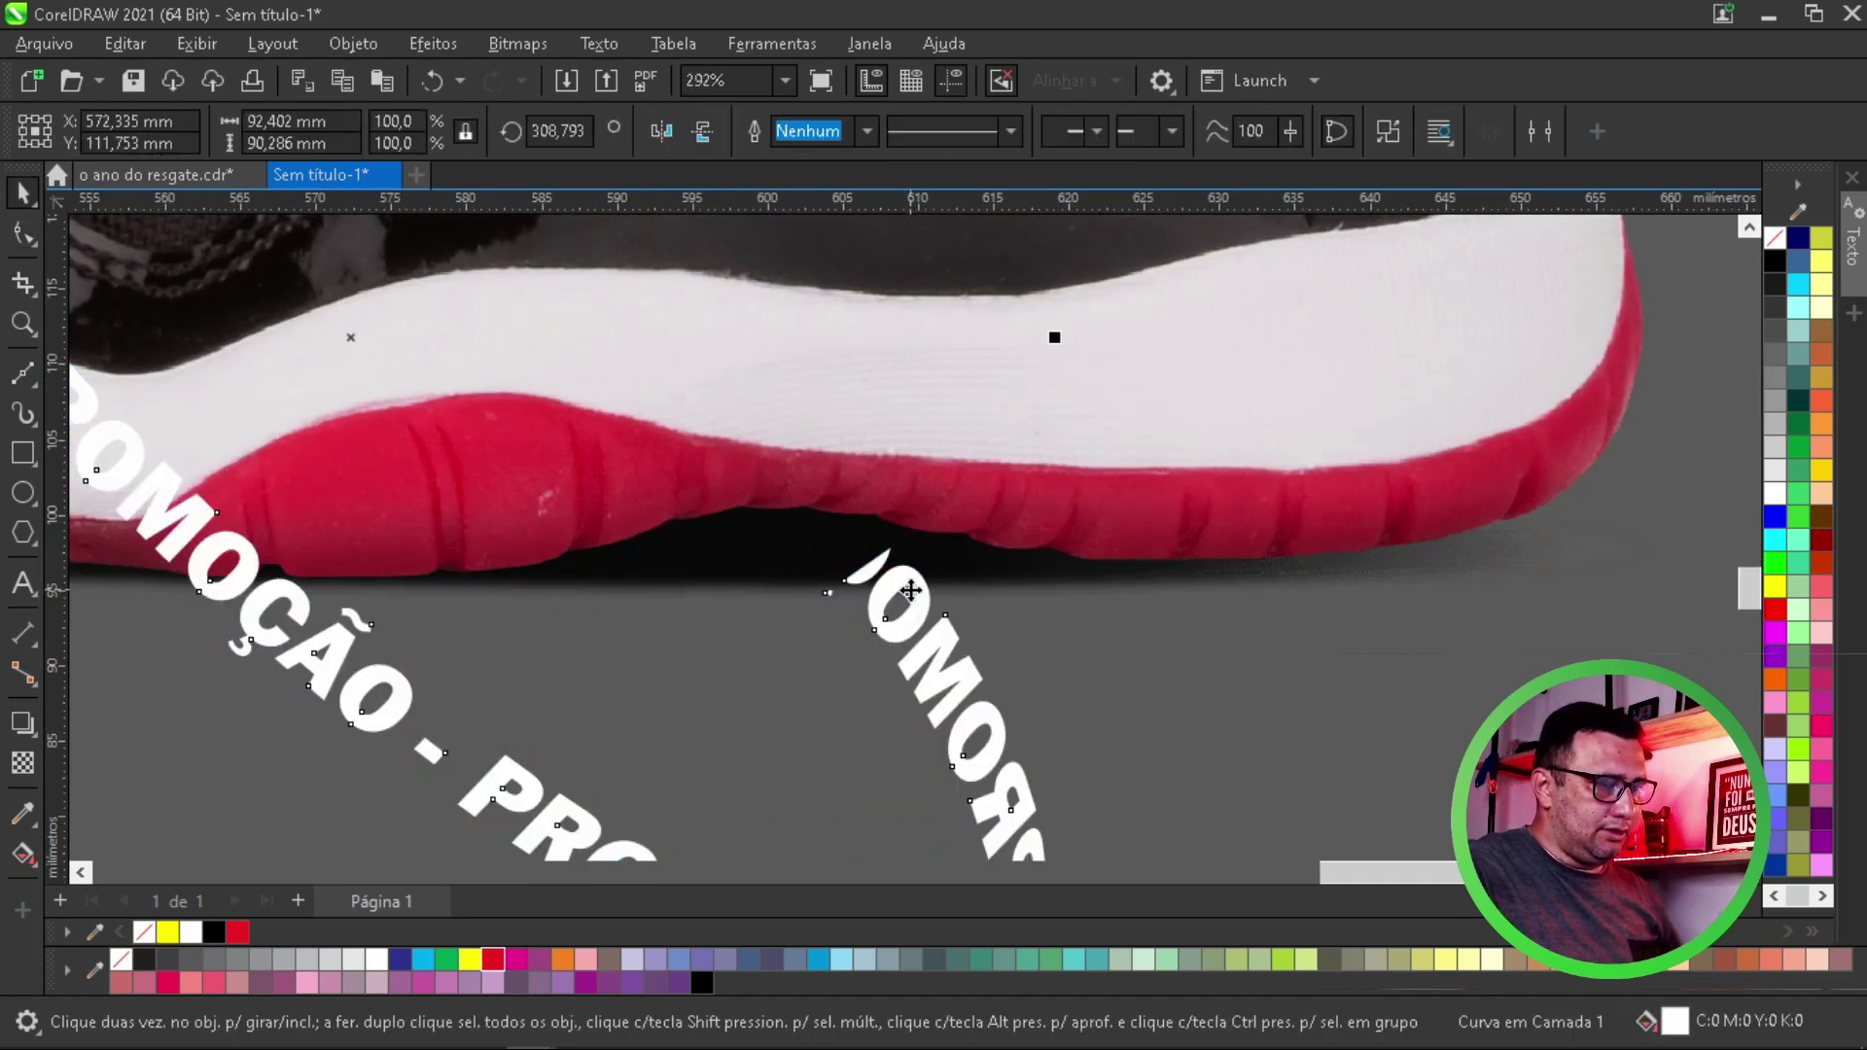
Trim the ring where it meets the sole with a rectangle, then delete the rectangle
key(F6)
drag(676, 472, 1013, 596)
key(space)
shift+click(948, 640)
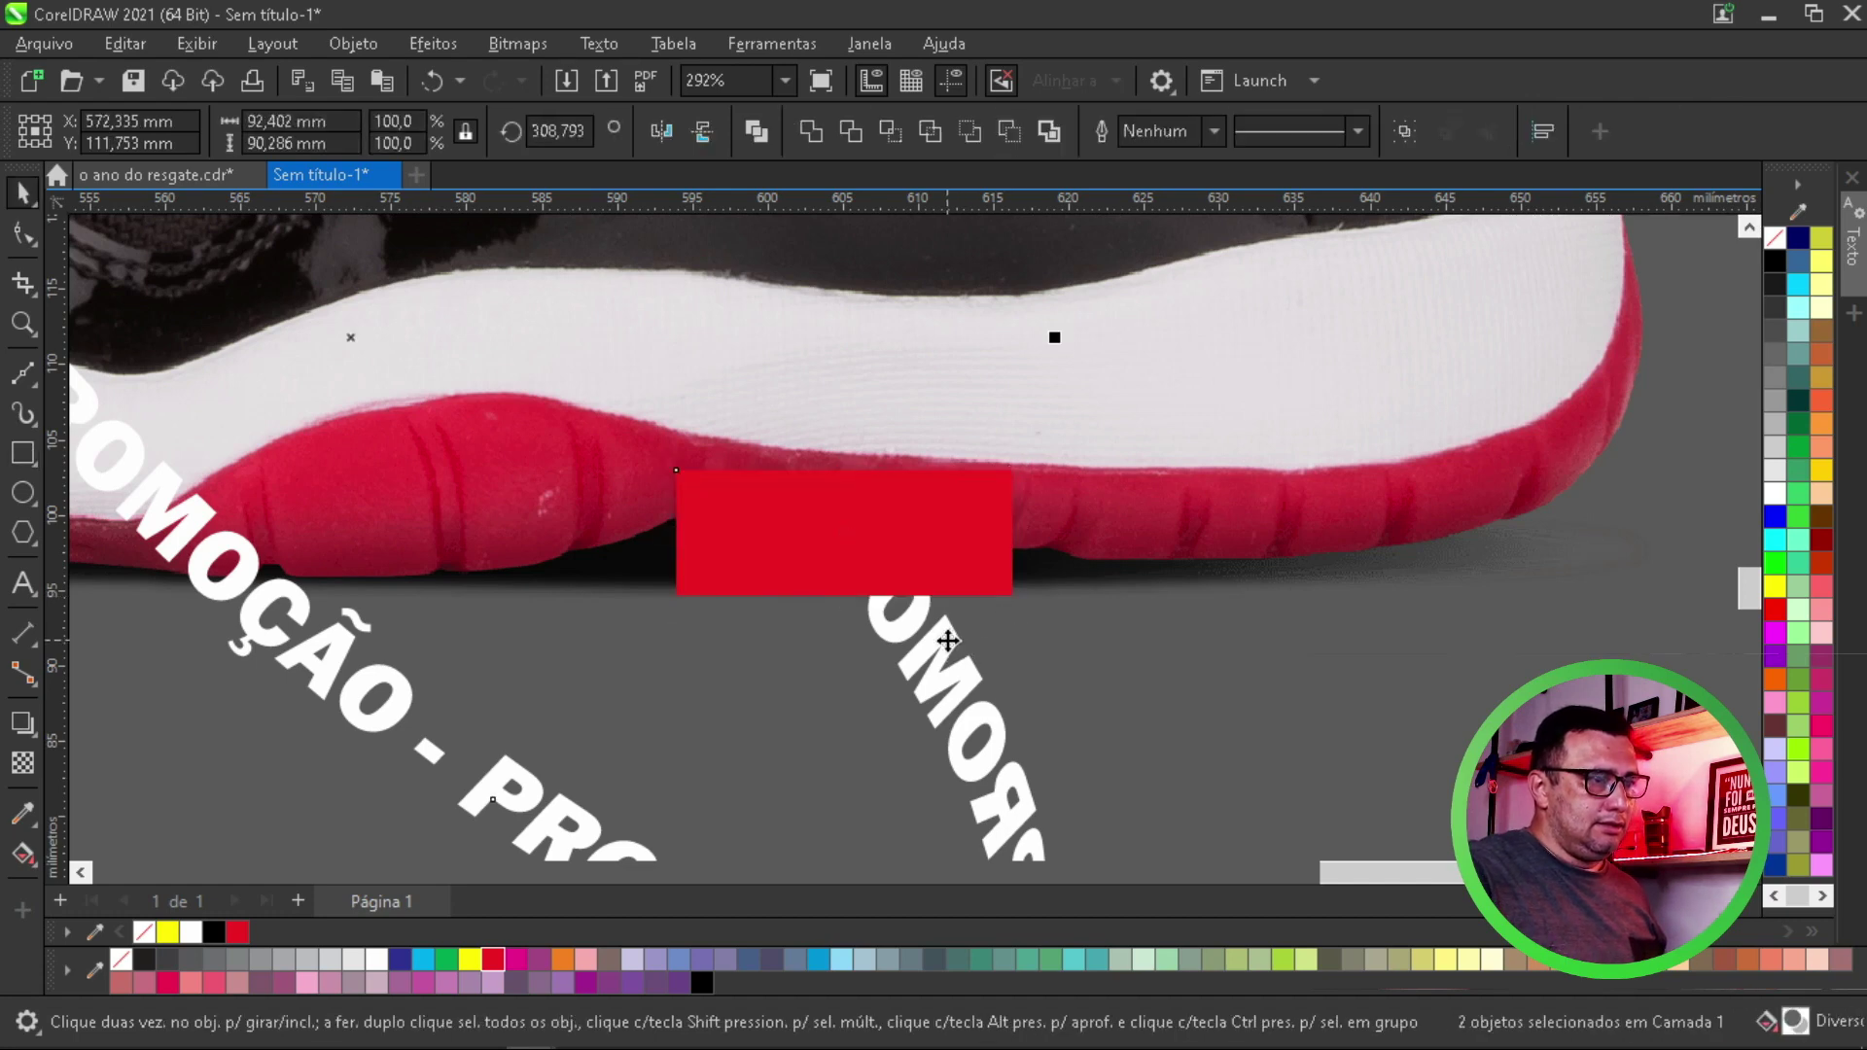
click(851, 131)
key(Escape)
click(951, 559)
key(Delete)
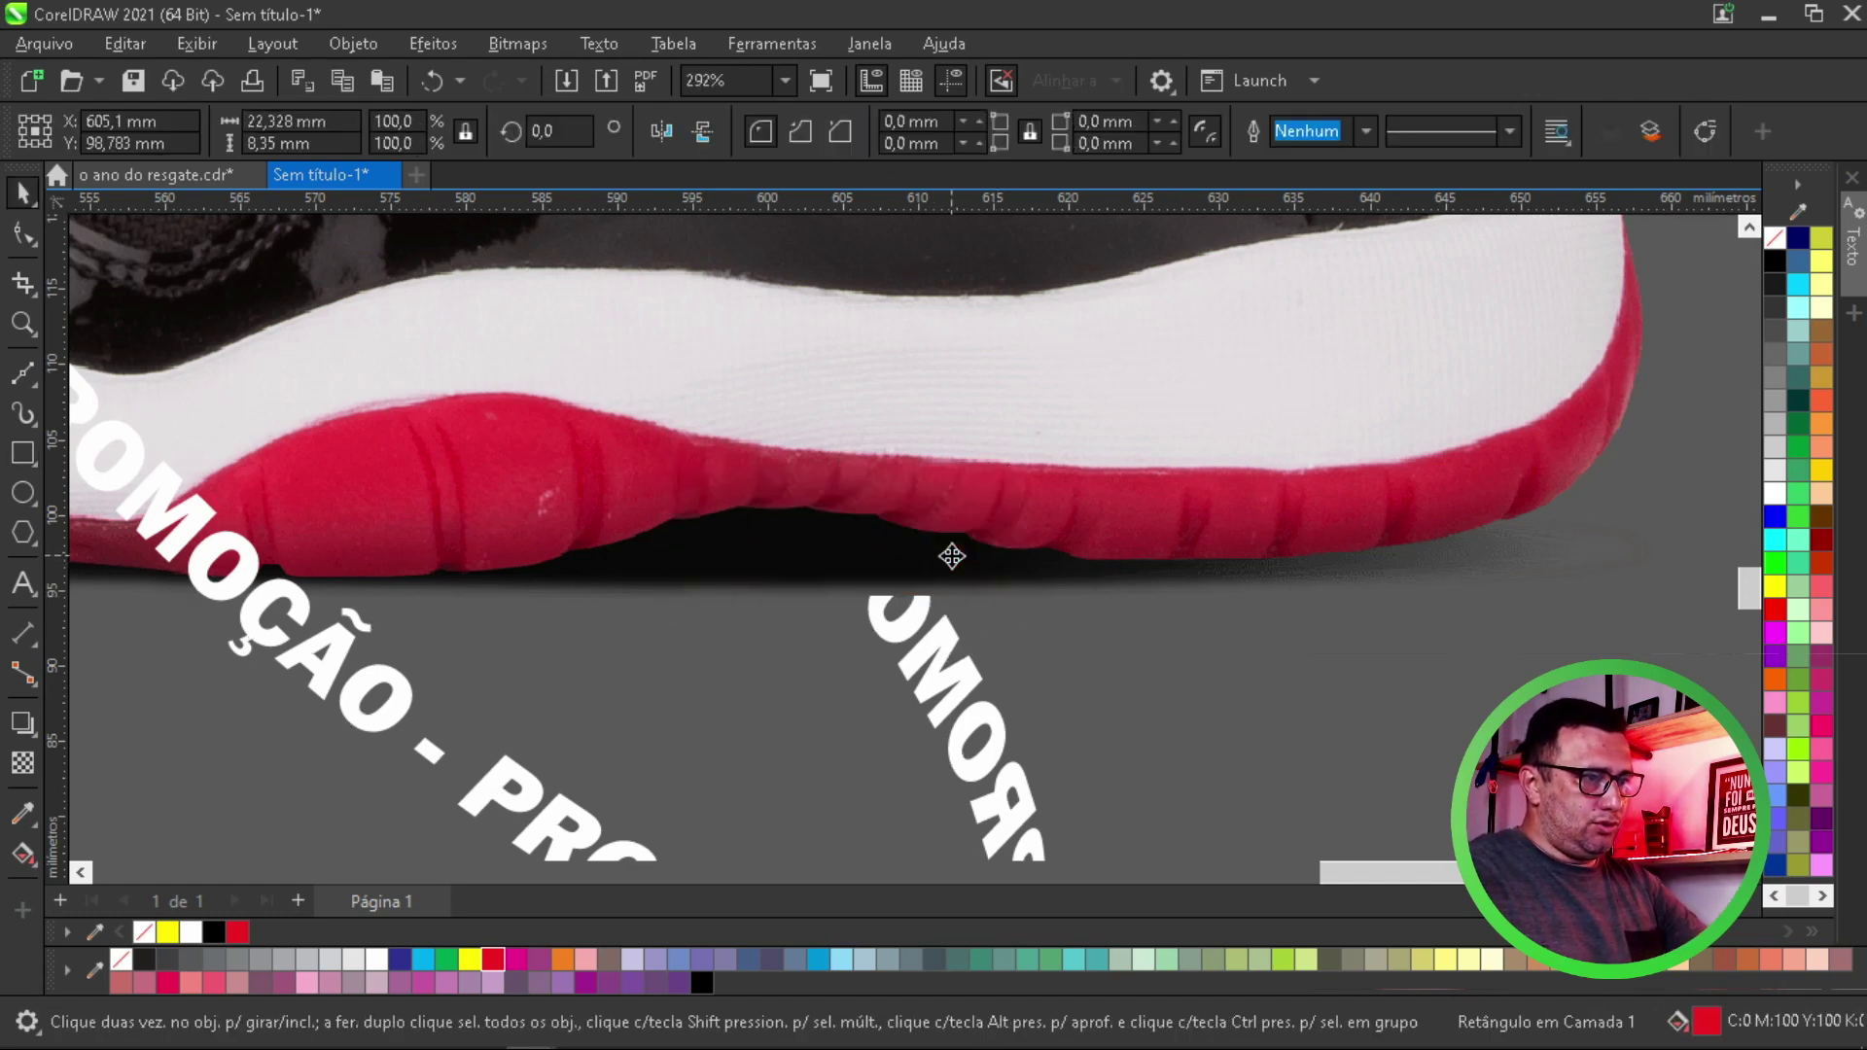
scroll(950, 634, down, 2)
scroll(949, 640, down, 2)
Delete the spare PROMOÇÃO ring and move the sneaker with its ring toward the glass
scroll(950, 647, down, 2)
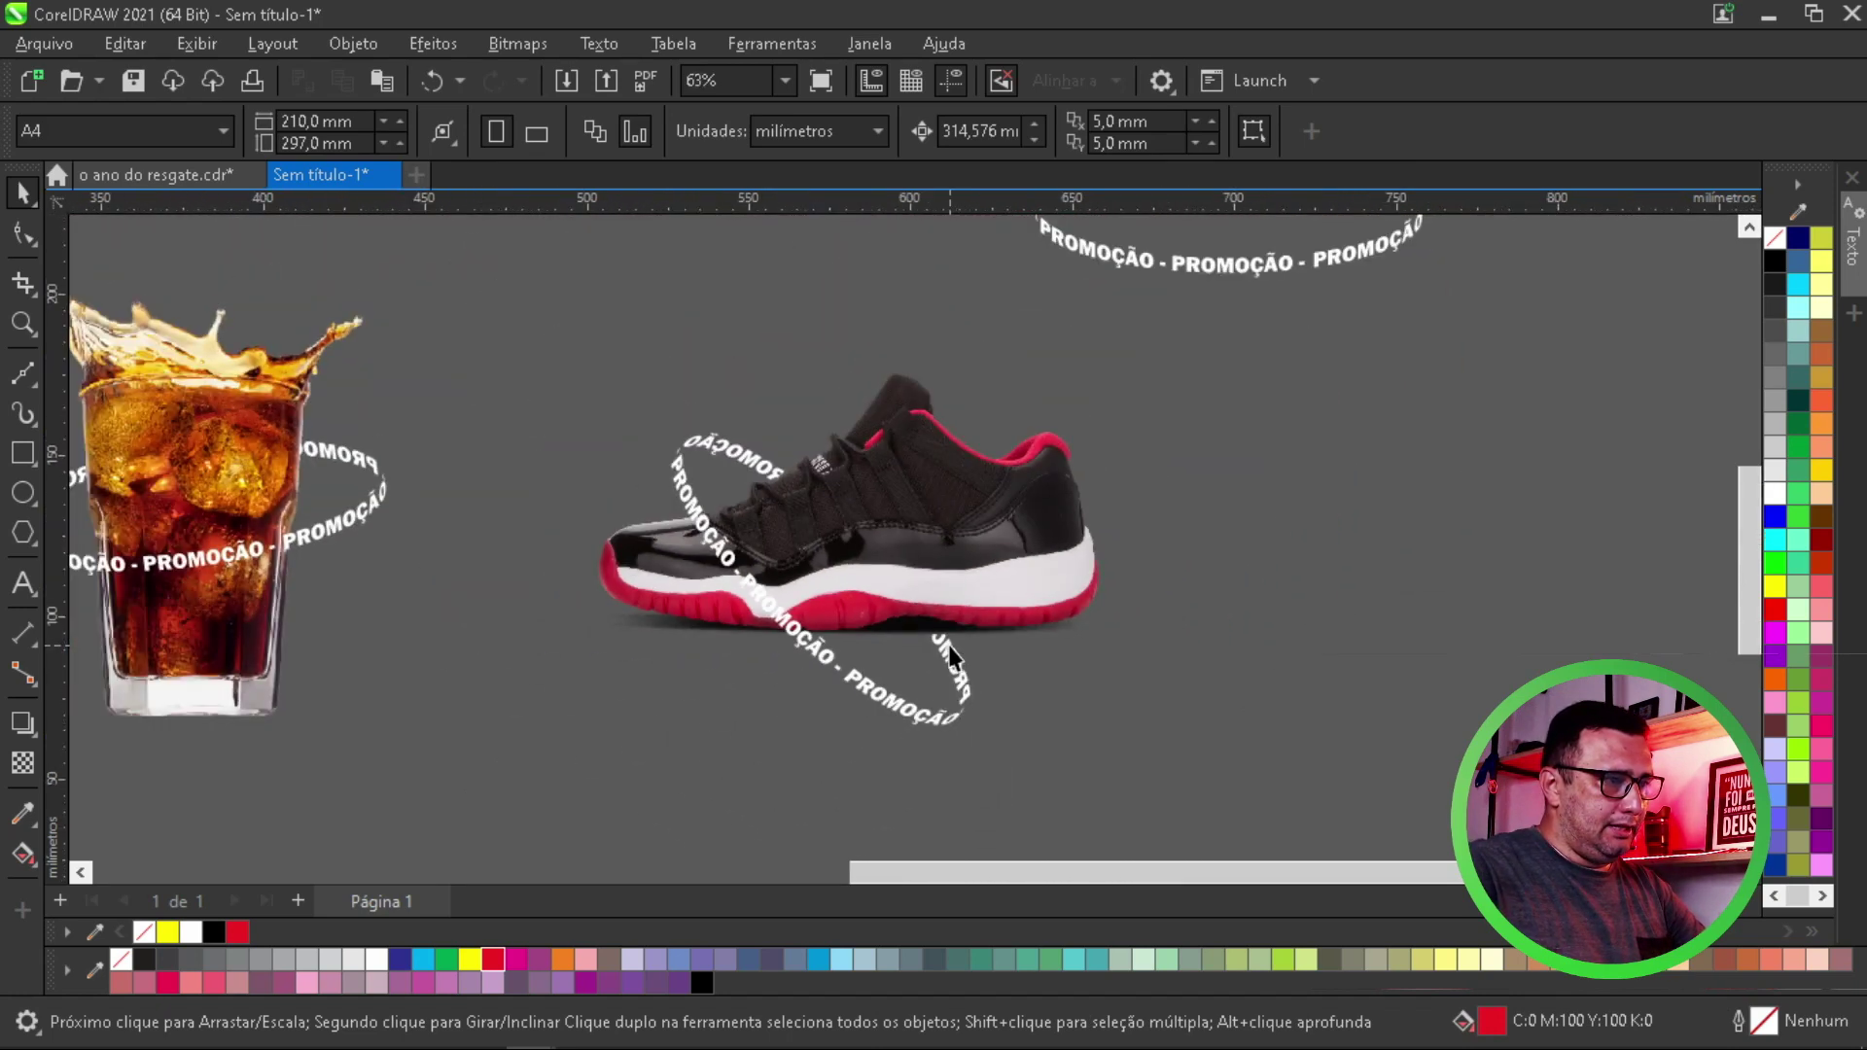
scroll(951, 653, down, 1)
click(1077, 356)
key(Delete)
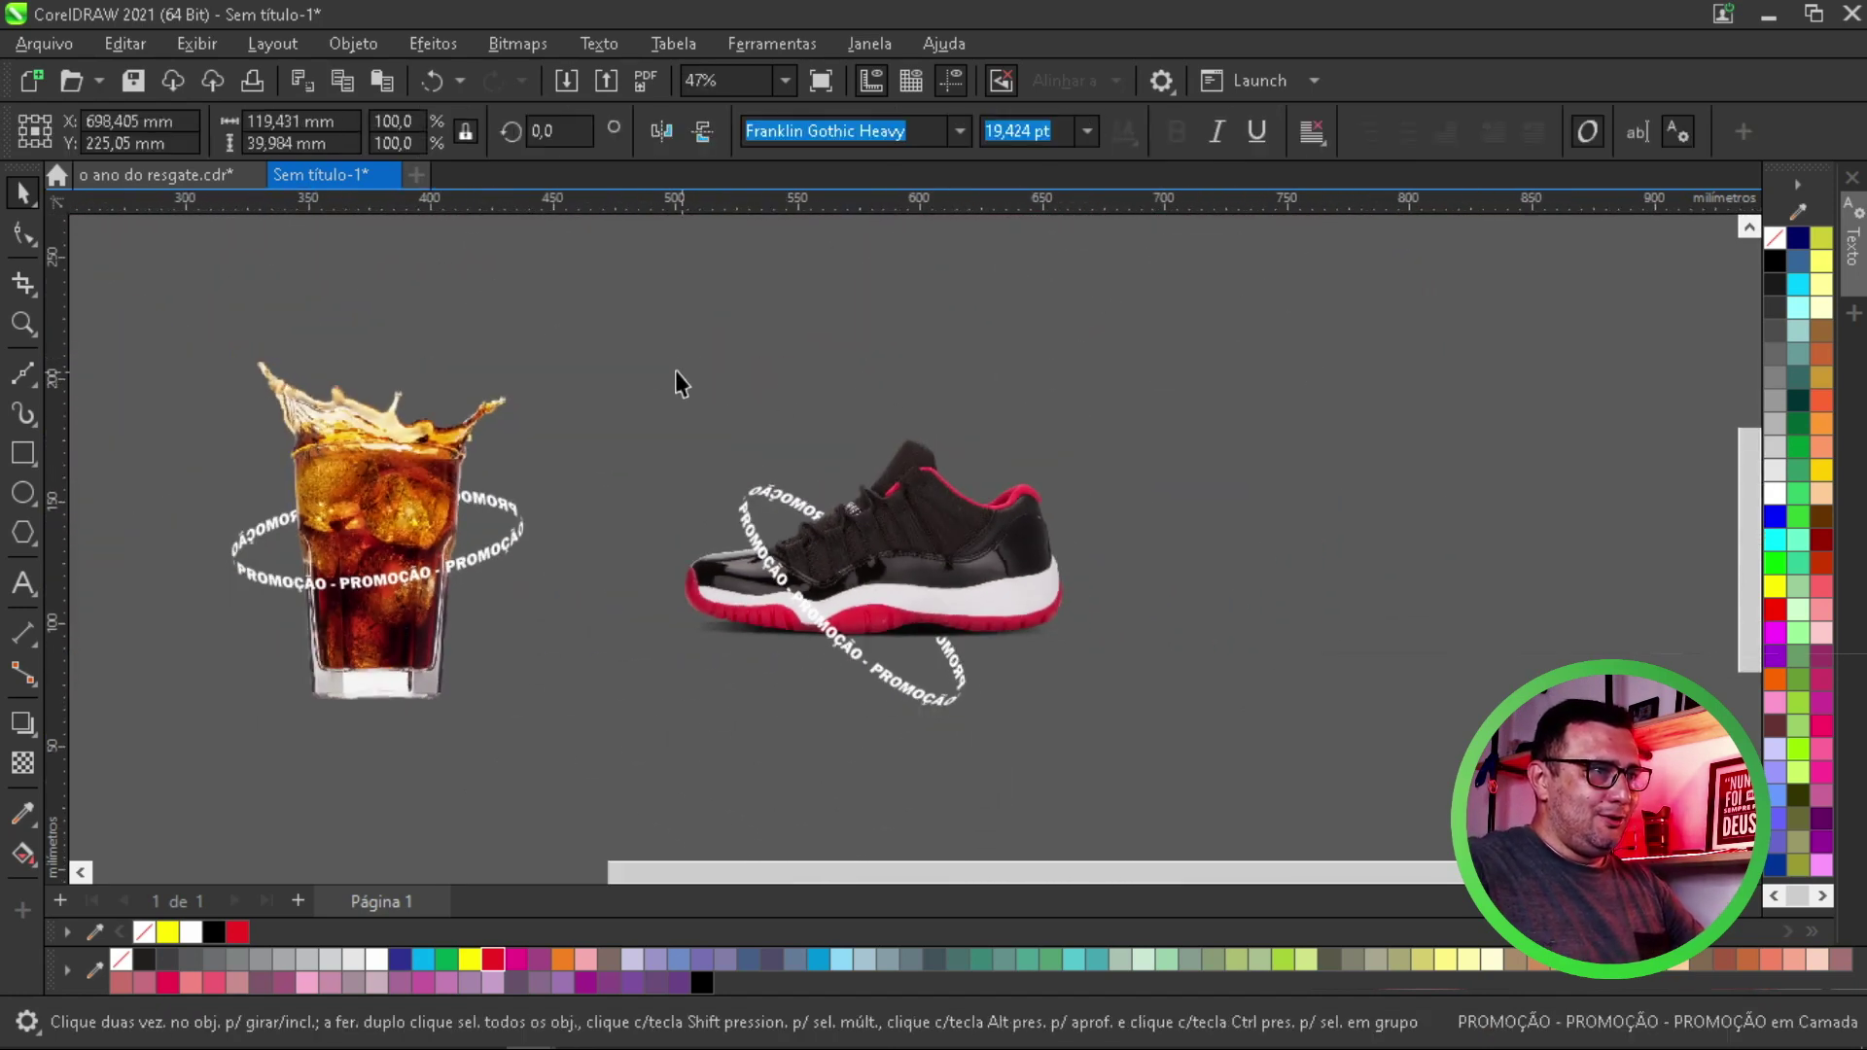
drag(856, 513, 1234, 779)
drag(997, 586, 912, 582)
click(1107, 588)
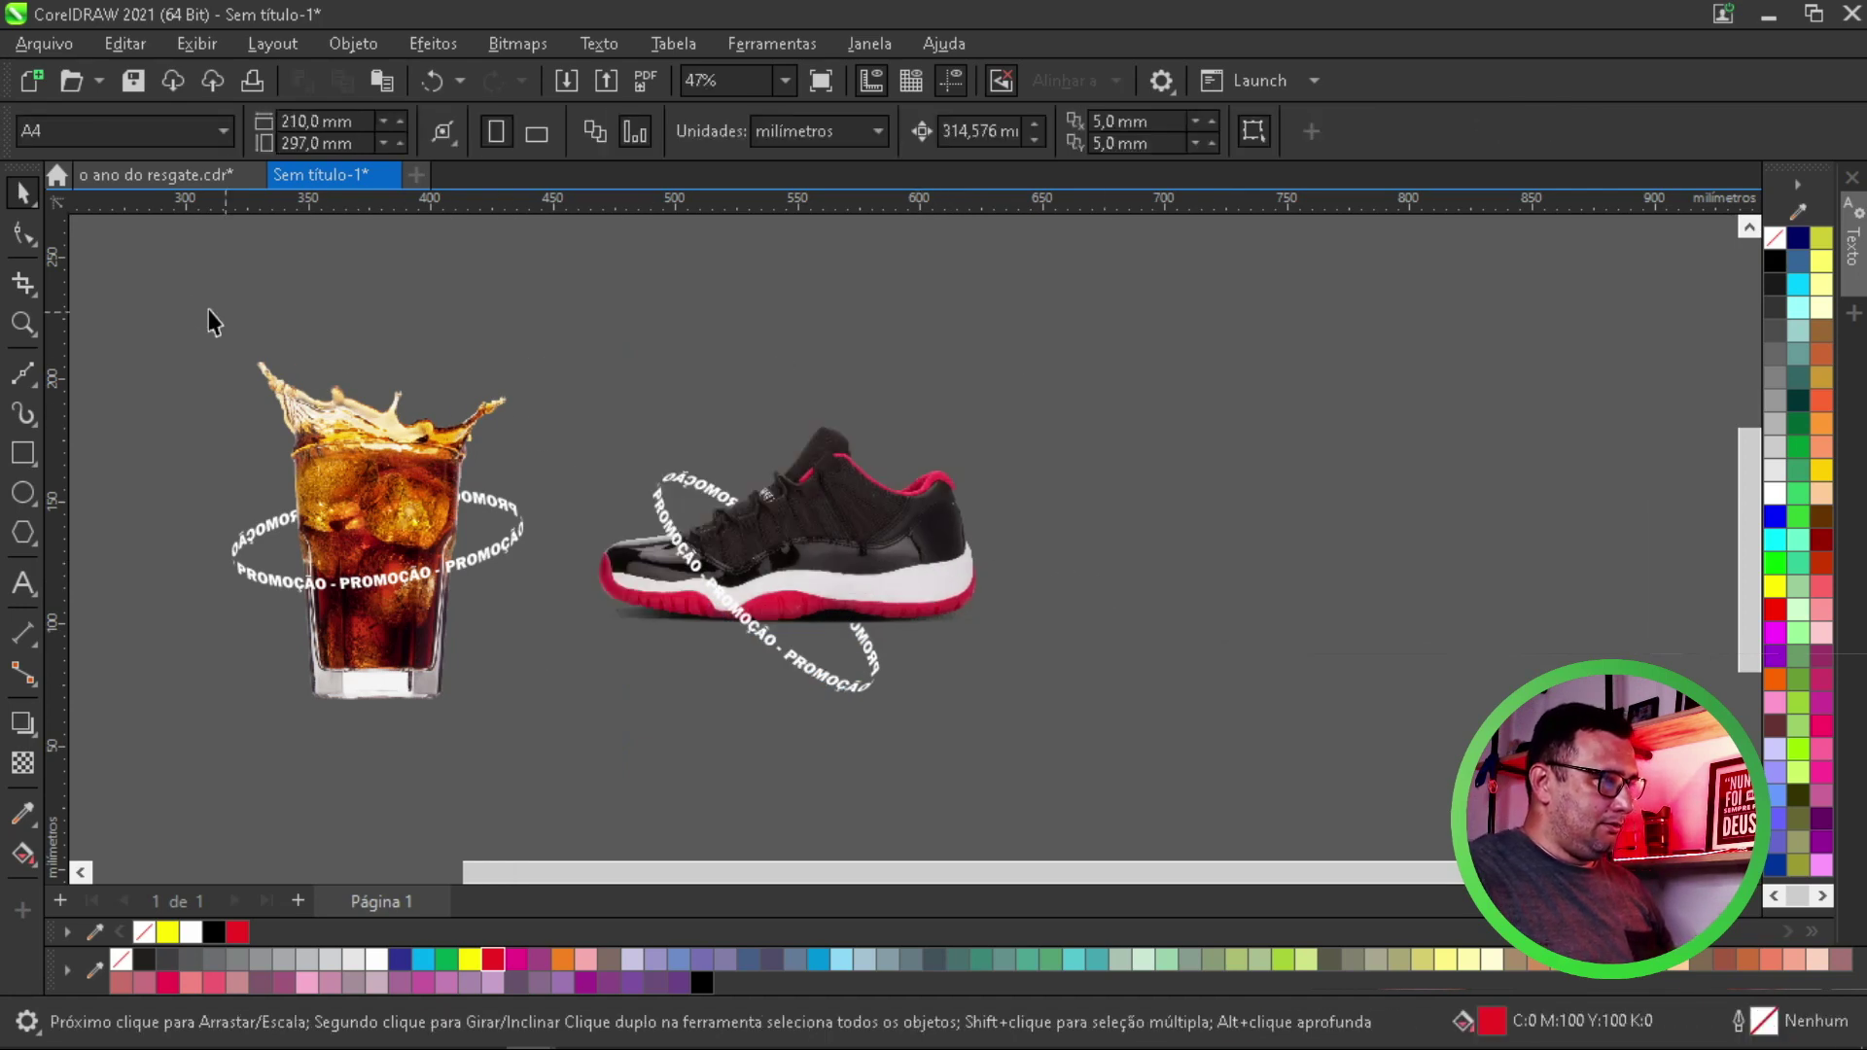
Zoom in on both products and preview the artwork full screen
key(z)
drag(281, 387, 995, 768)
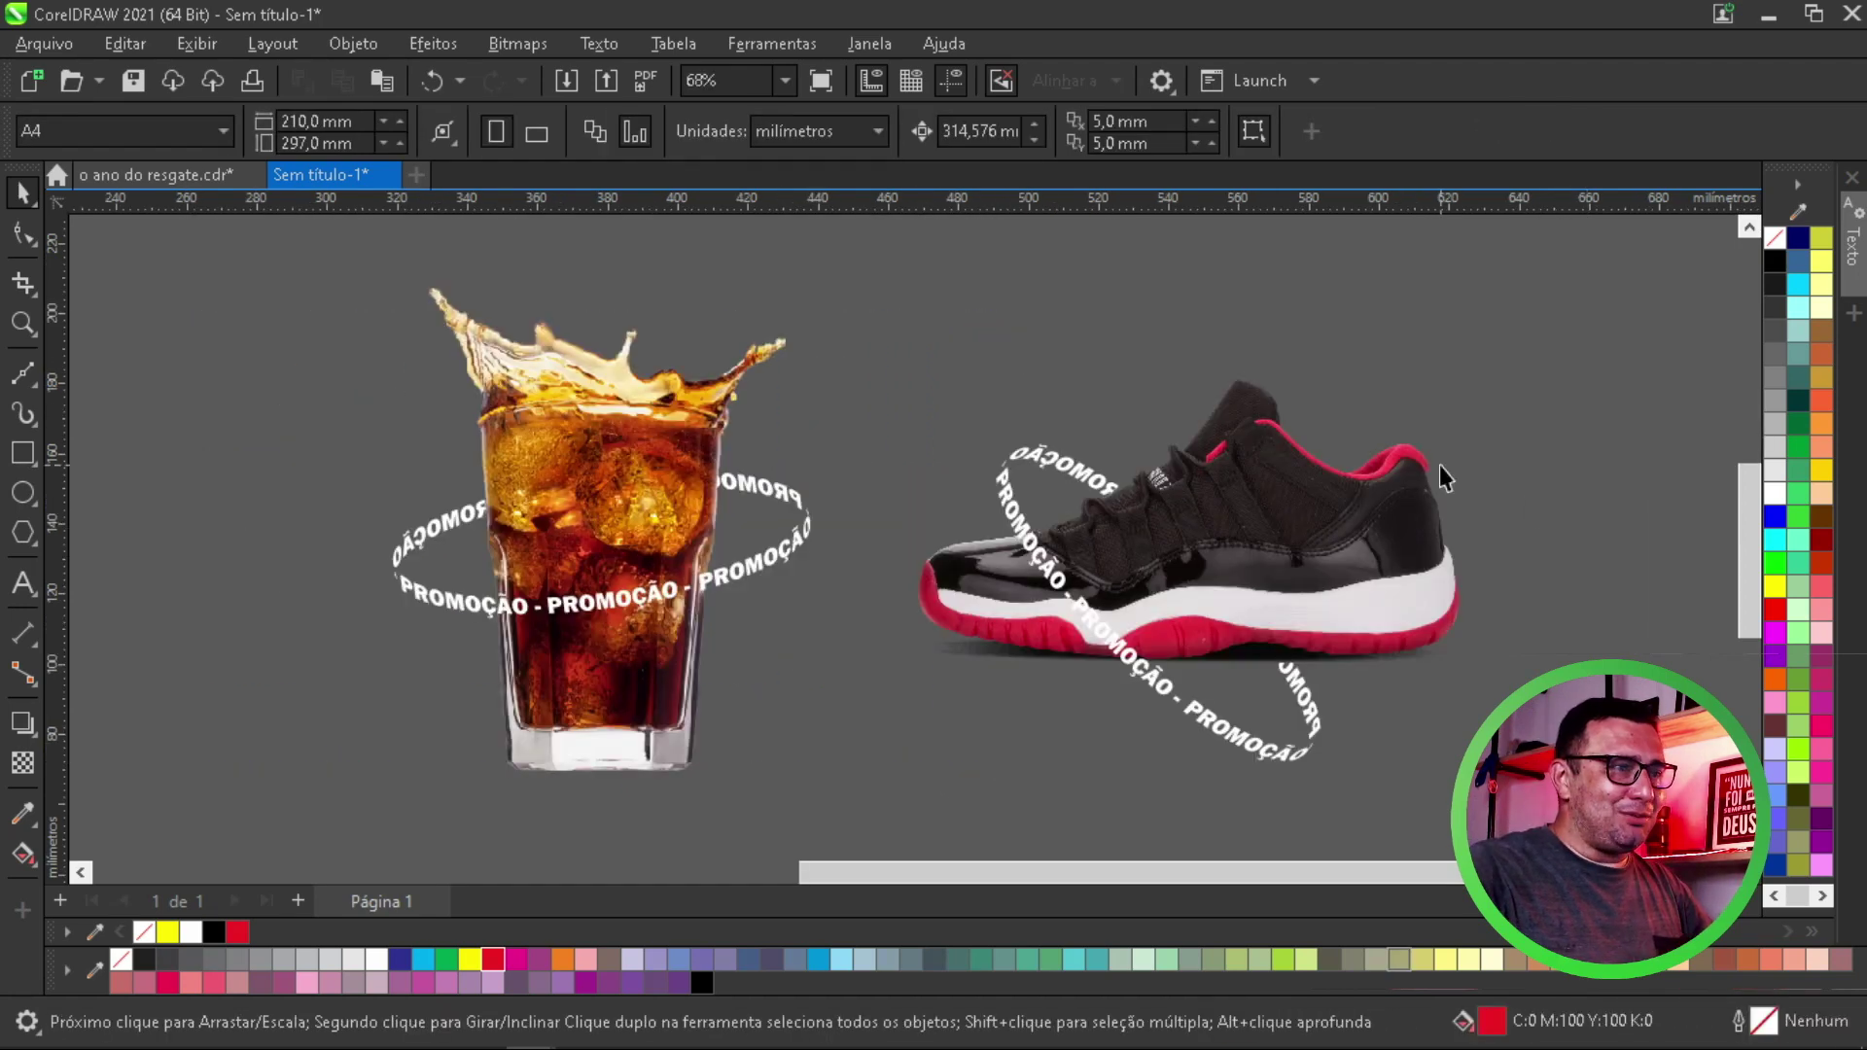
key(F9)
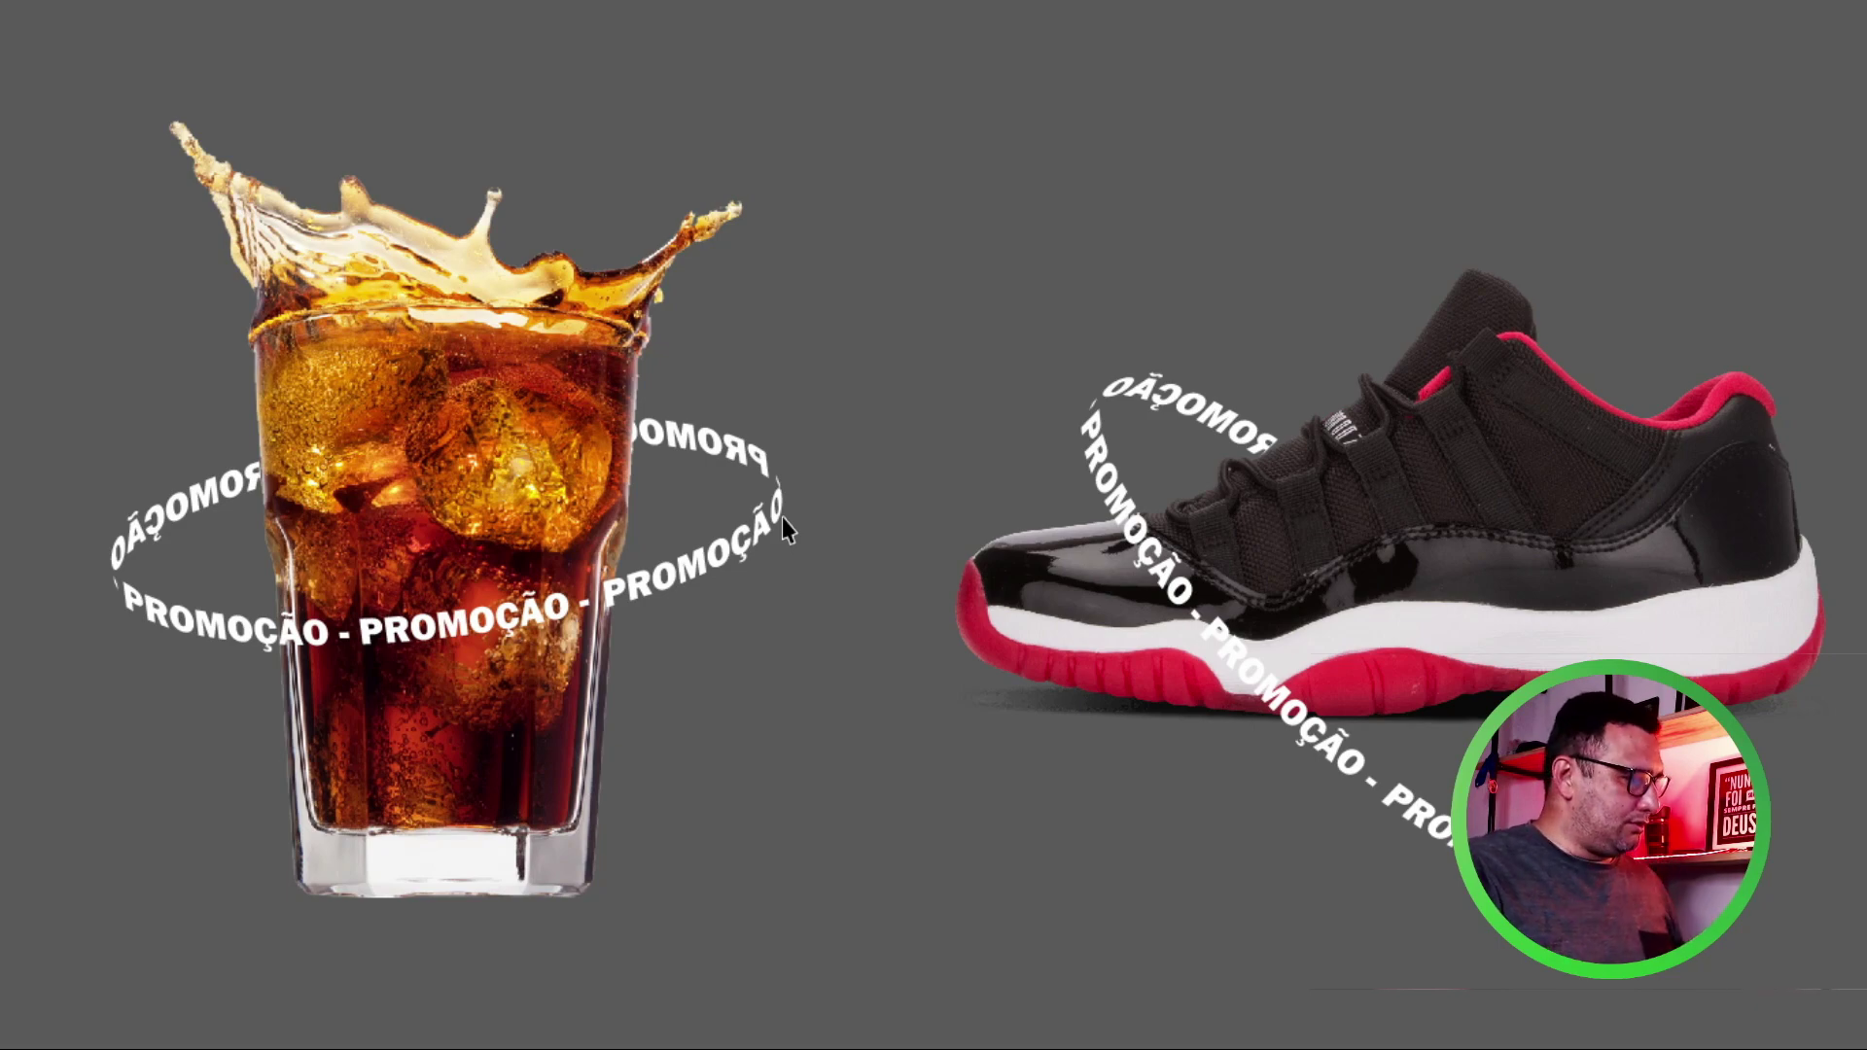
key(F9)
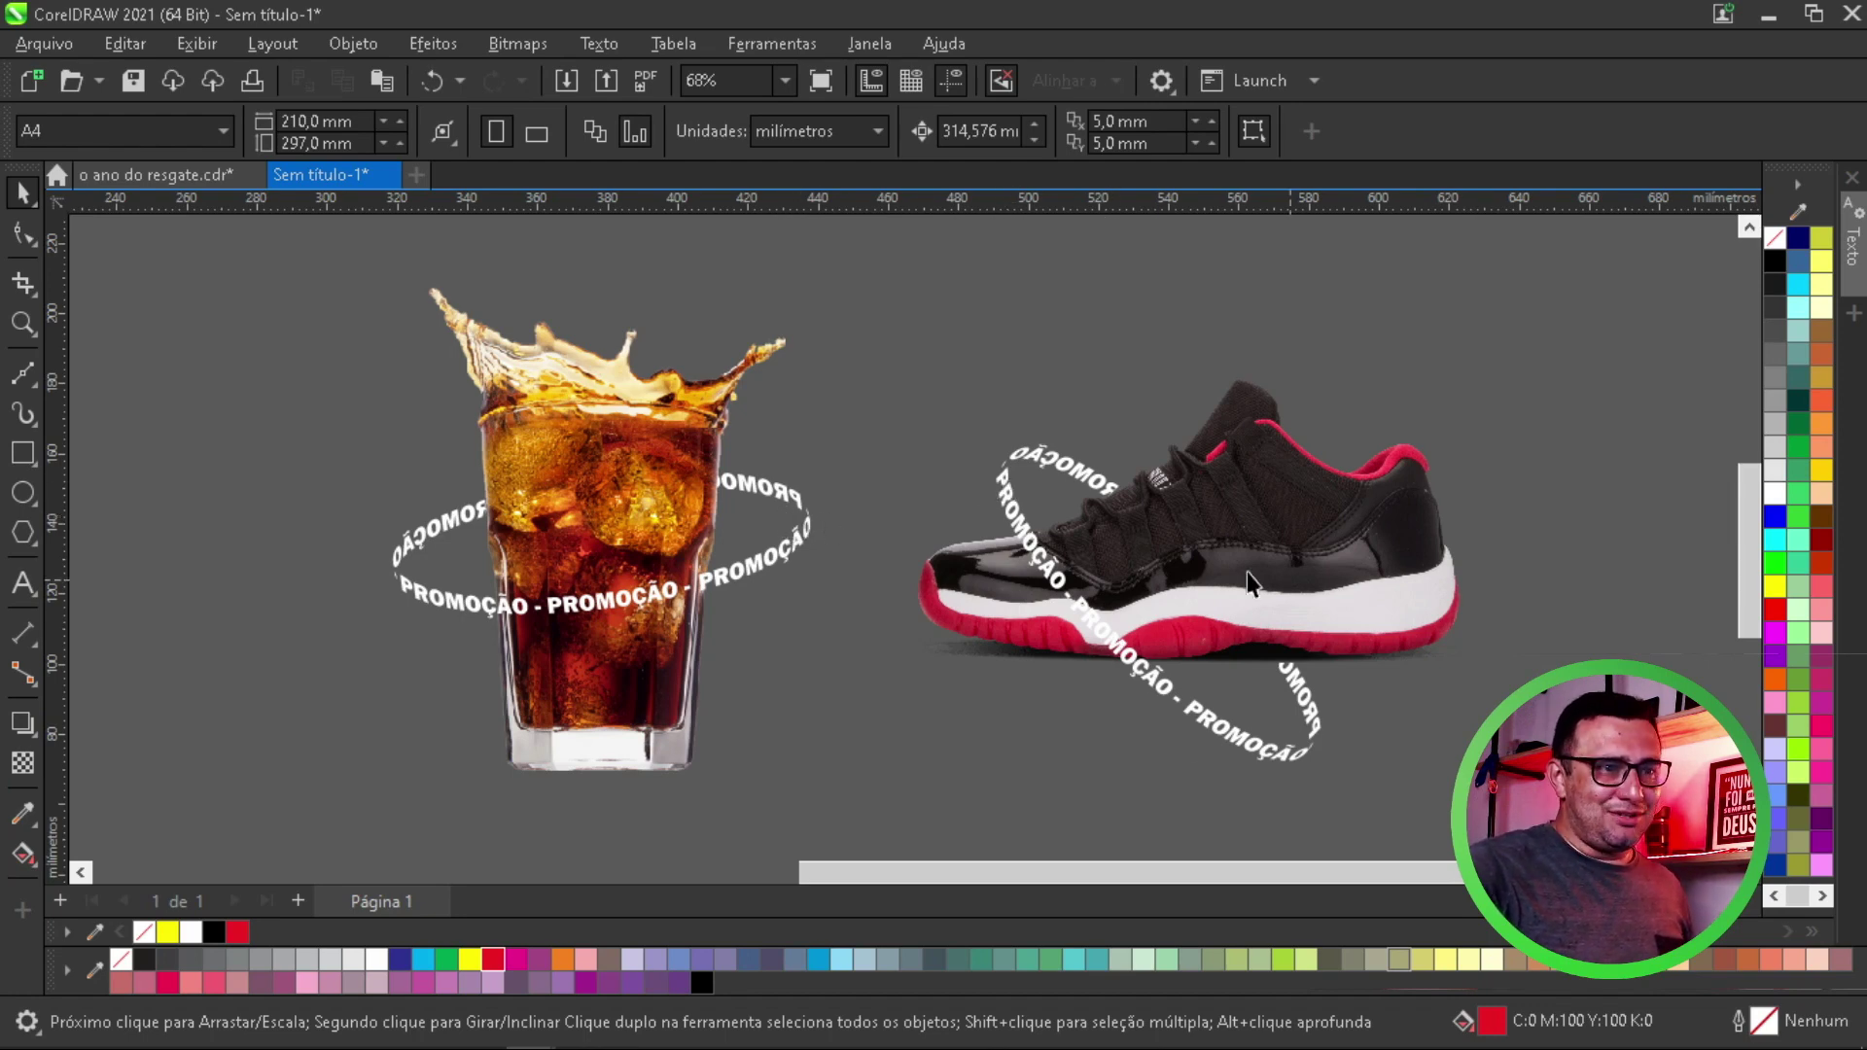
click(155, 175)
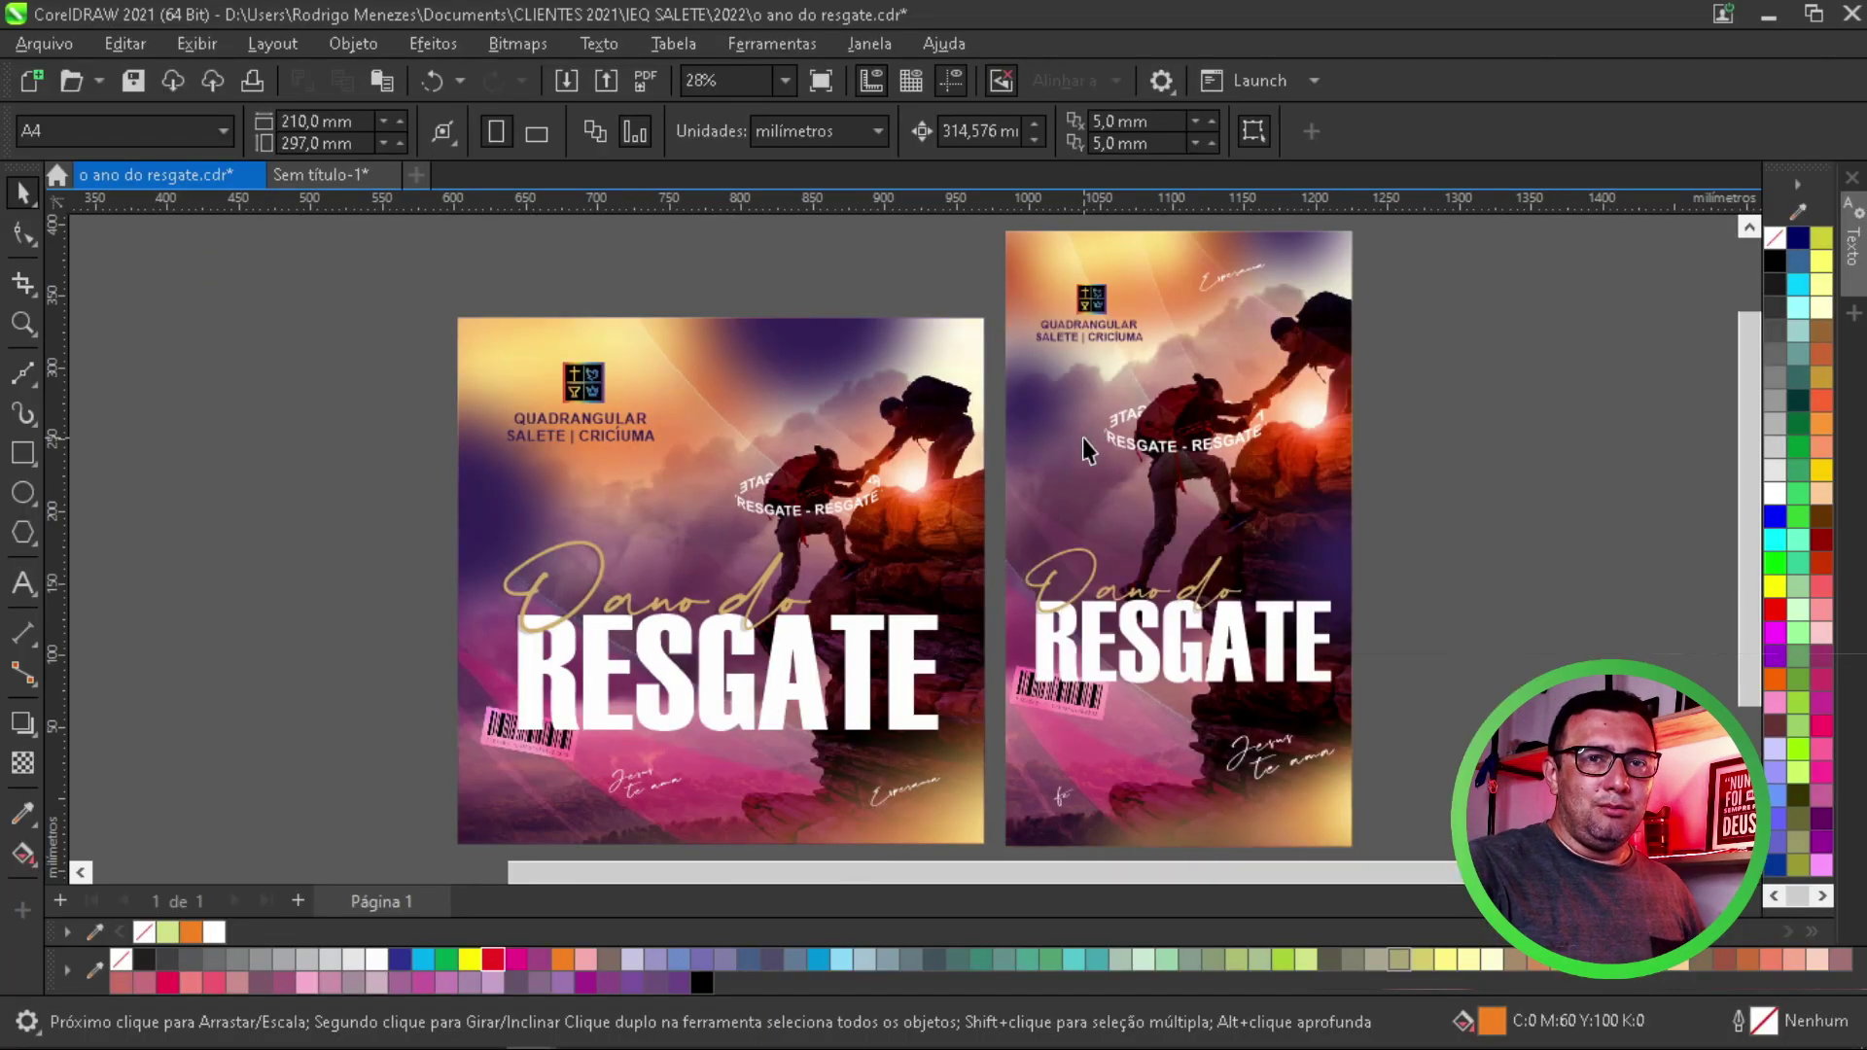
click(321, 175)
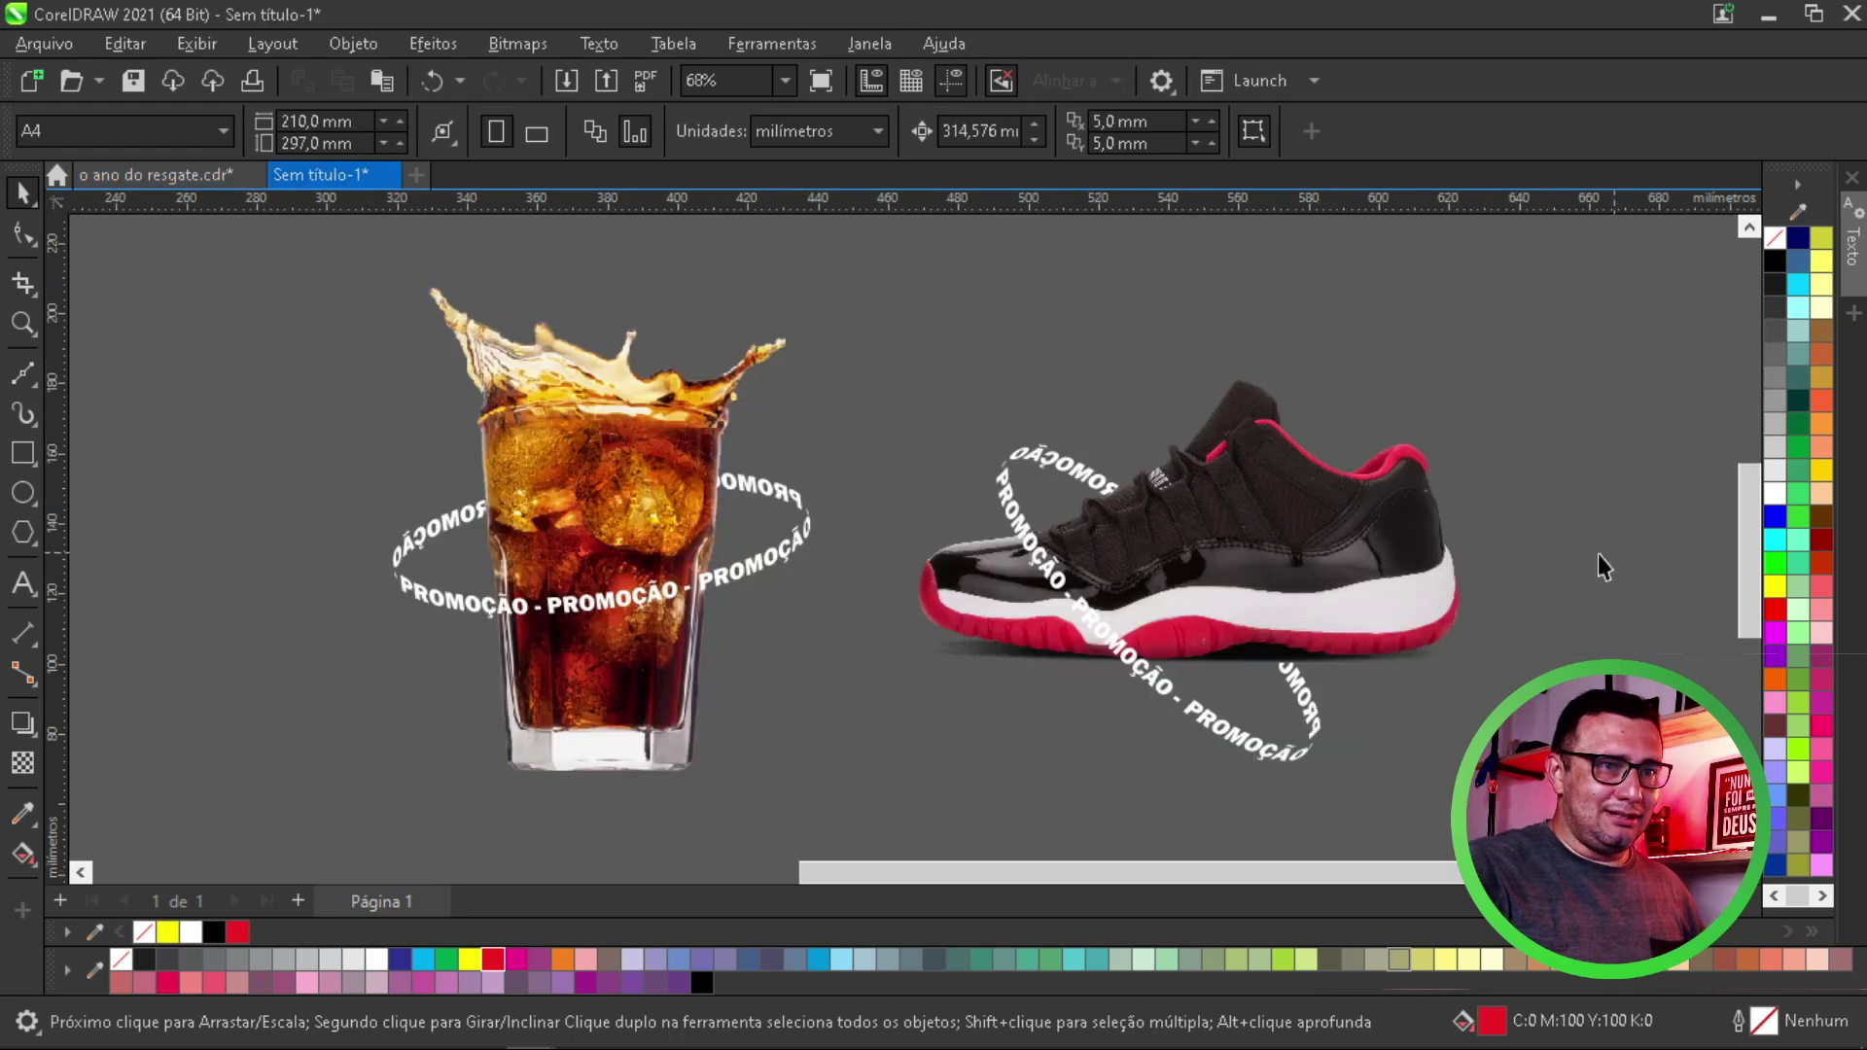